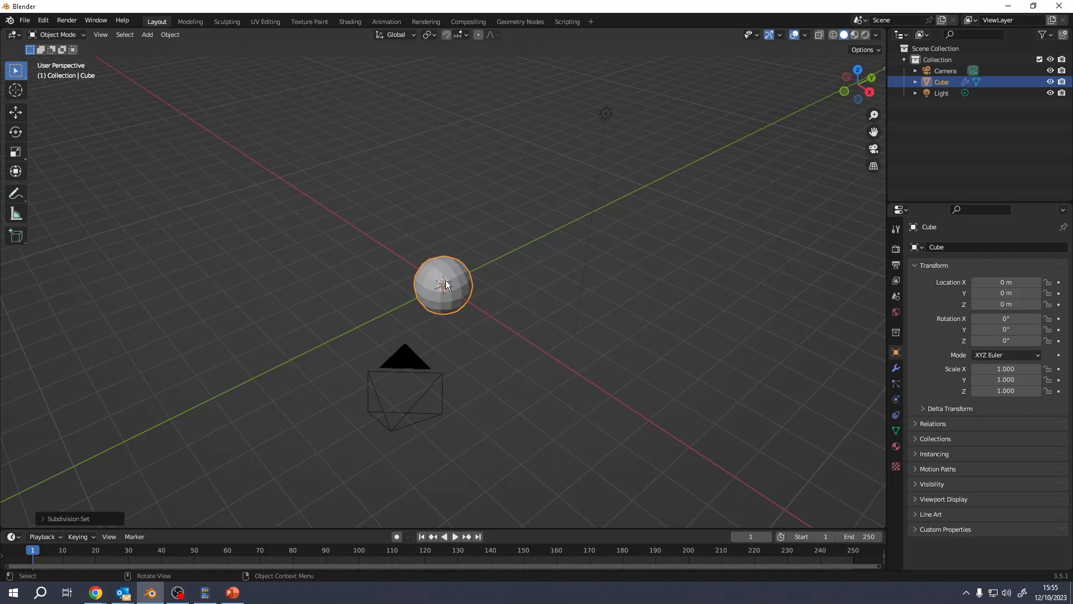
Step: Apply Shade Smooth to the subdivided cube
right_click(445, 282)
click(442, 281)
mouse_move(457, 280)
middle_down()
mouse_move(493, 265)
mouse_move(505, 275)
mouse_move(454, 288)
middle_up()
scroll(458, 292, up, 4)
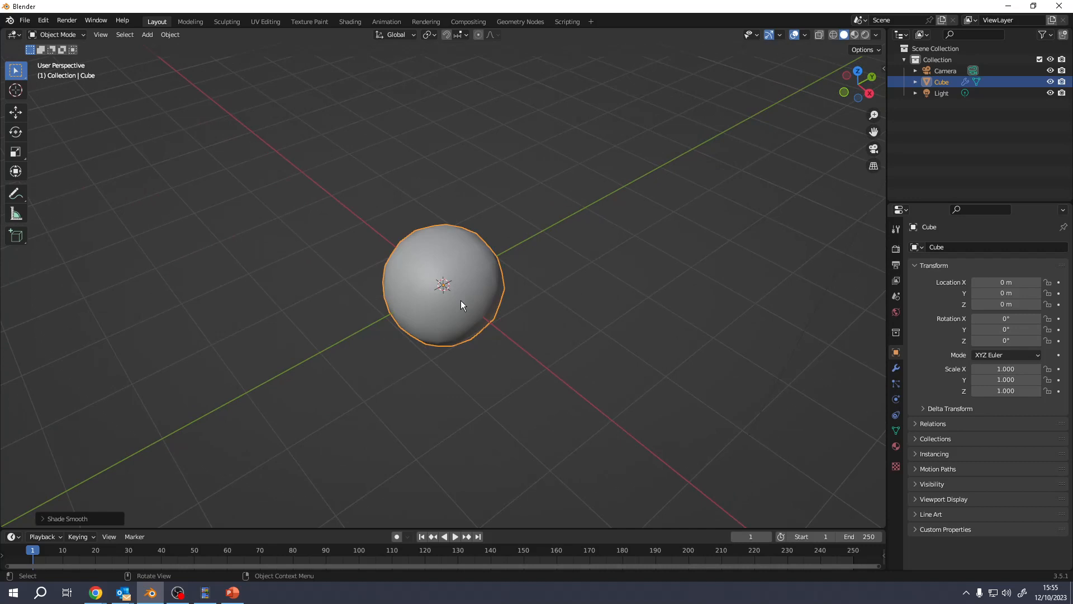
Step: Alternate between Edit Mode and Object Mode to compare the cube's control cage with the smoothed object
key(Tab)
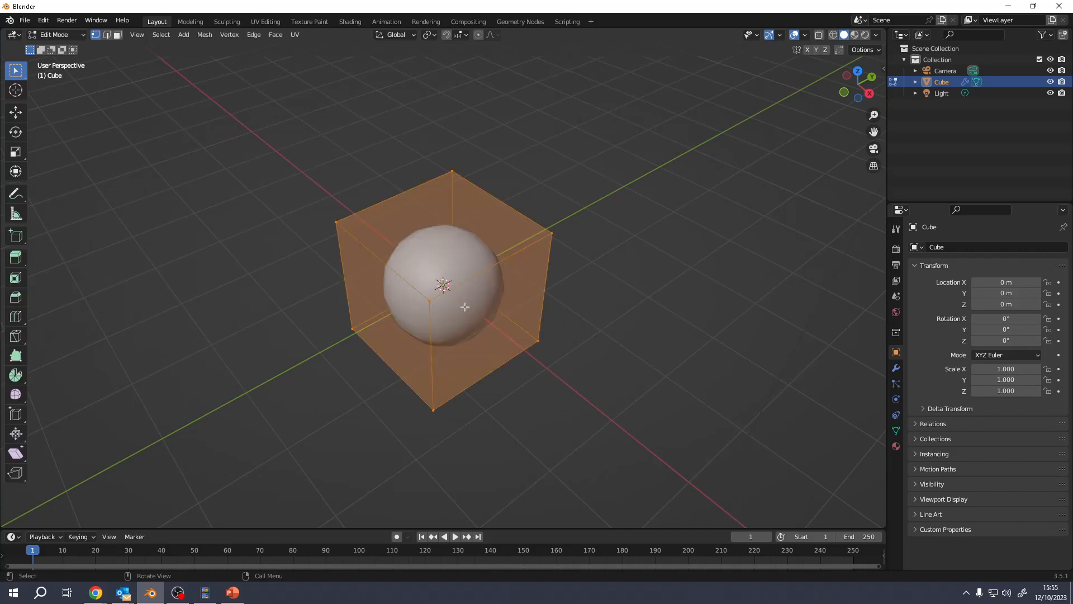
key(Tab)
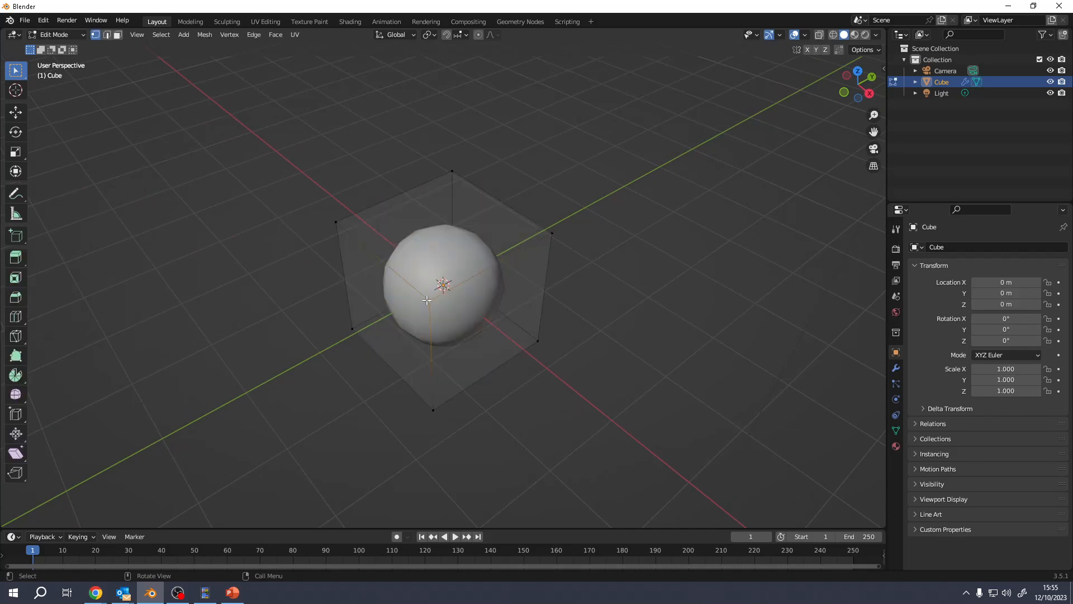
key(Tab)
key(Tab)
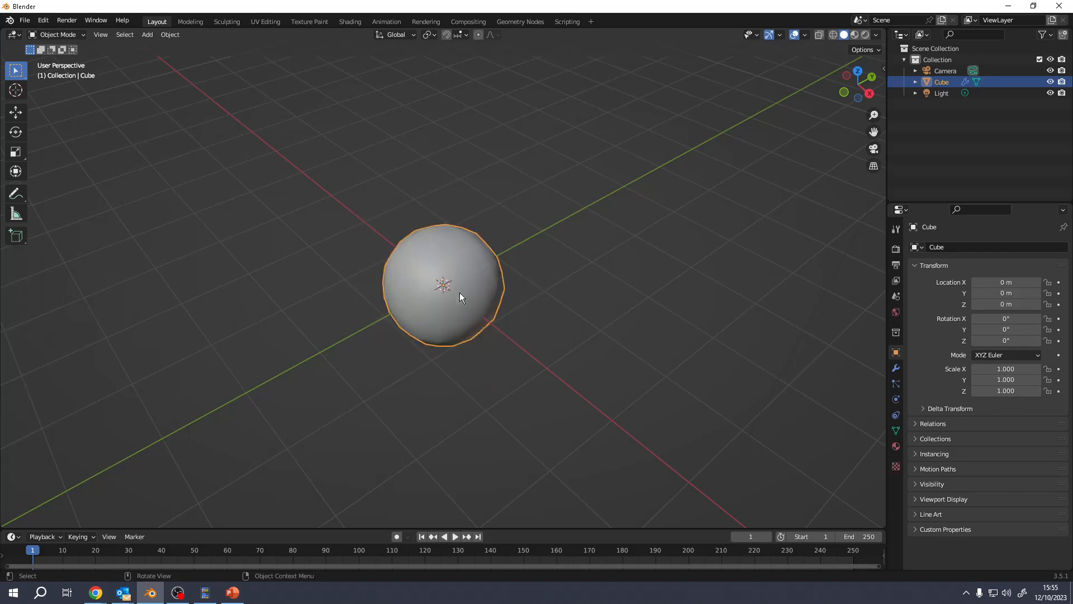
key(Tab)
key(Tab)
key(Tab)
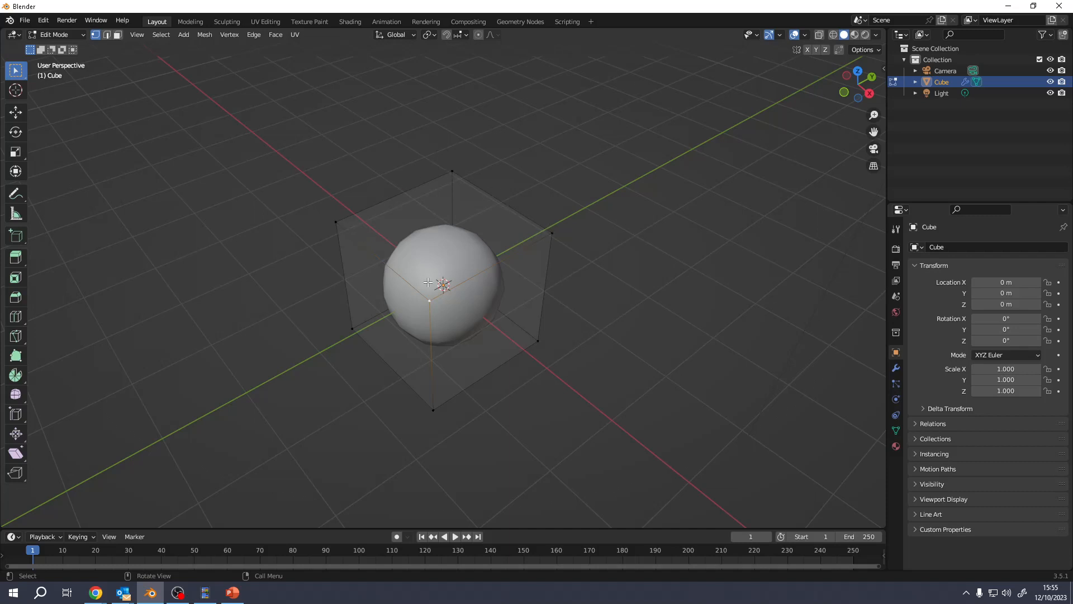
key(Tab)
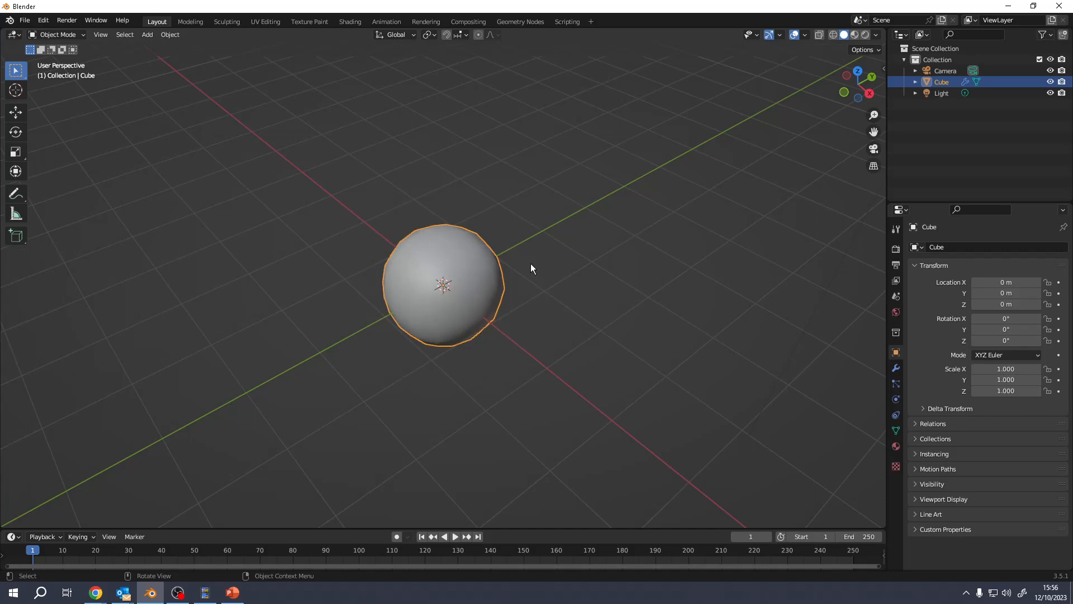
Step: In Edit Mode, try vertex and edge selection on the cage and select the cube's top face in face mode
key(Tab)
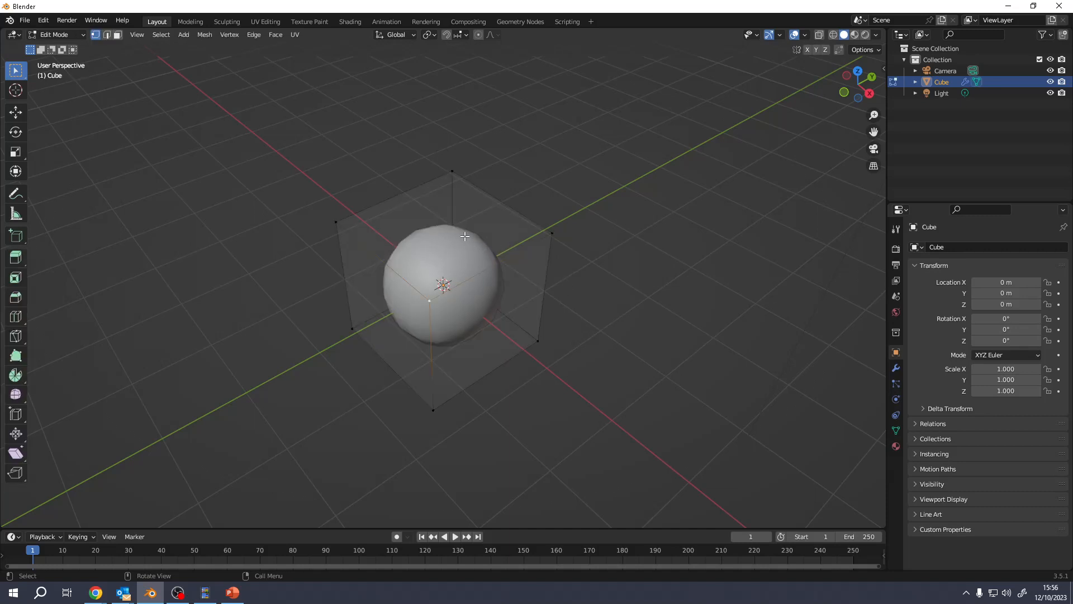
click(337, 222)
key(2)
click(398, 194)
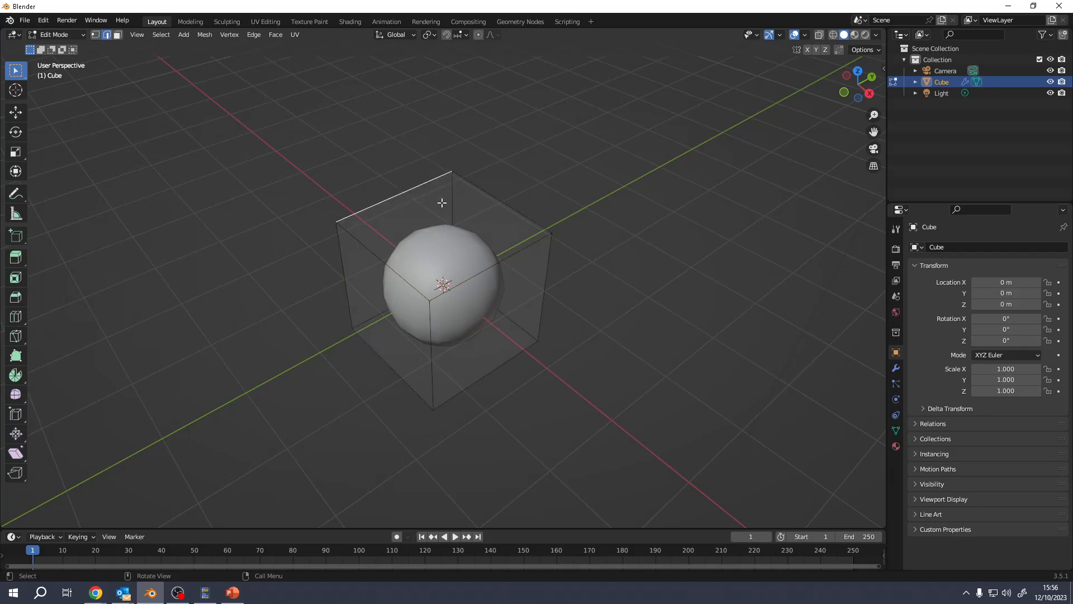
key(3)
click(457, 229)
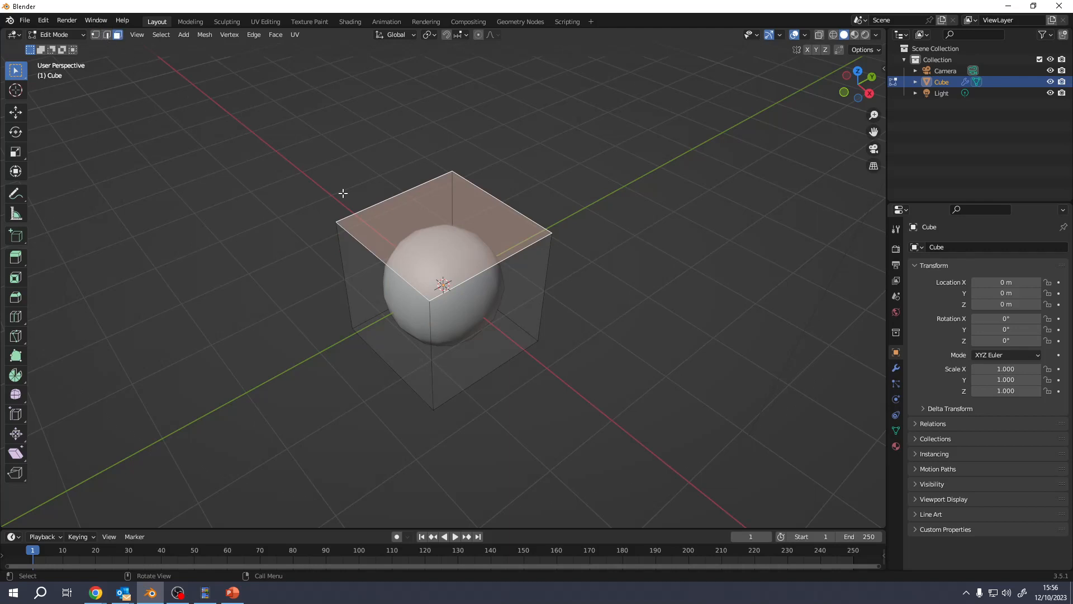
Step: Raise the cube's top face along Z and scale it up by about 1.62
middle_drag(468, 262, 536, 235)
key(g)
key(z)
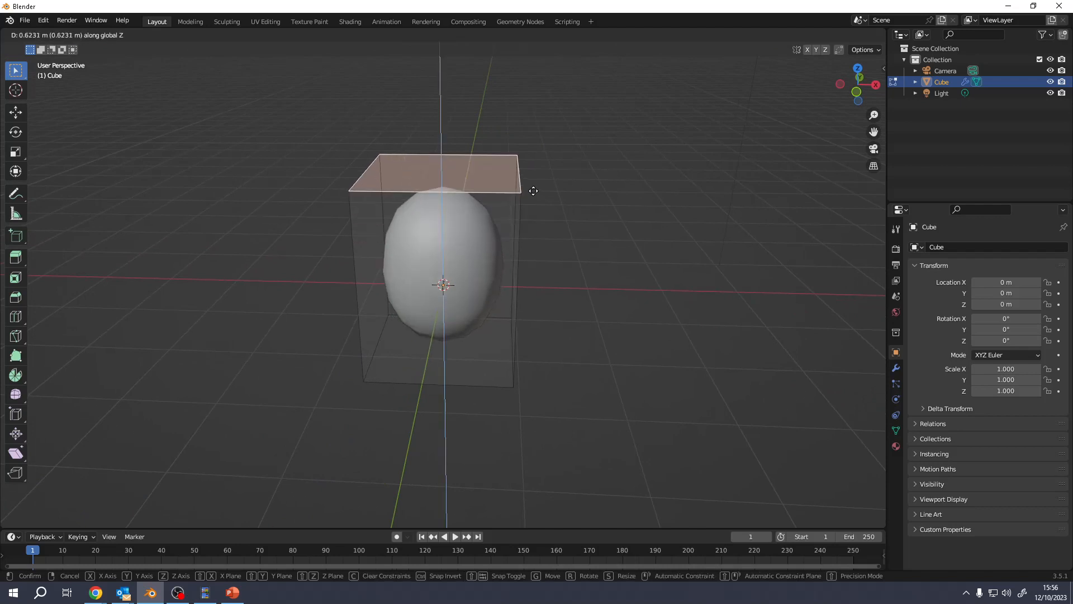
click(532, 184)
key(s)
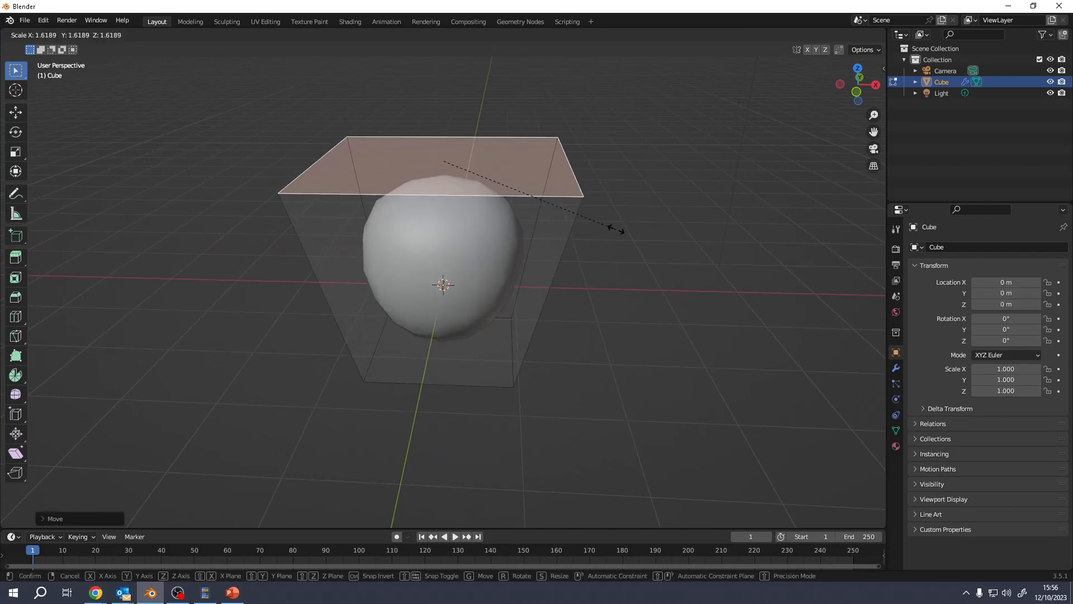
click(618, 227)
key(r)
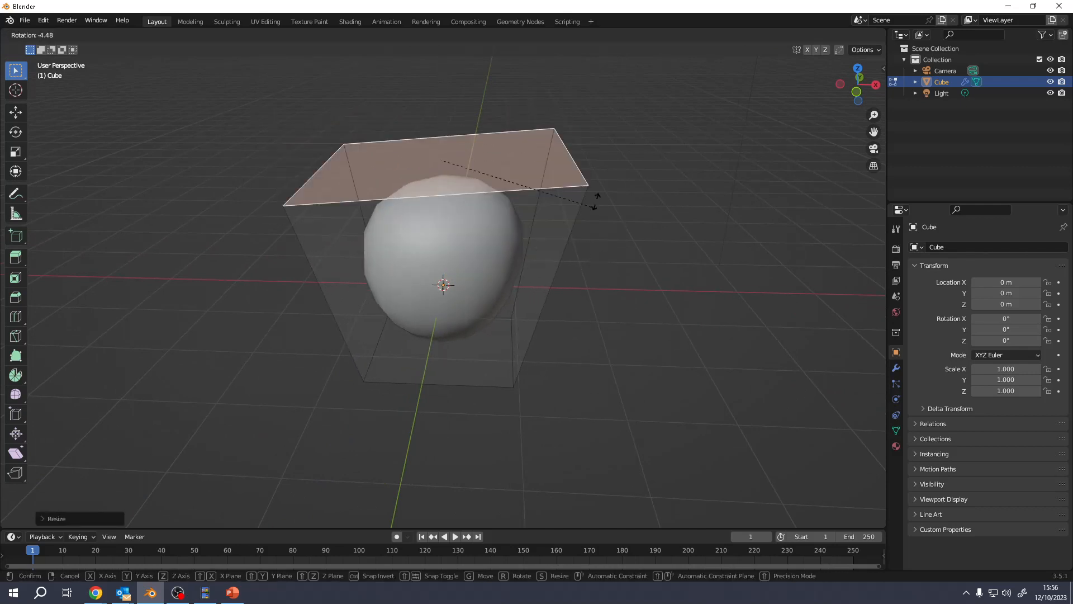
right_click(615, 234)
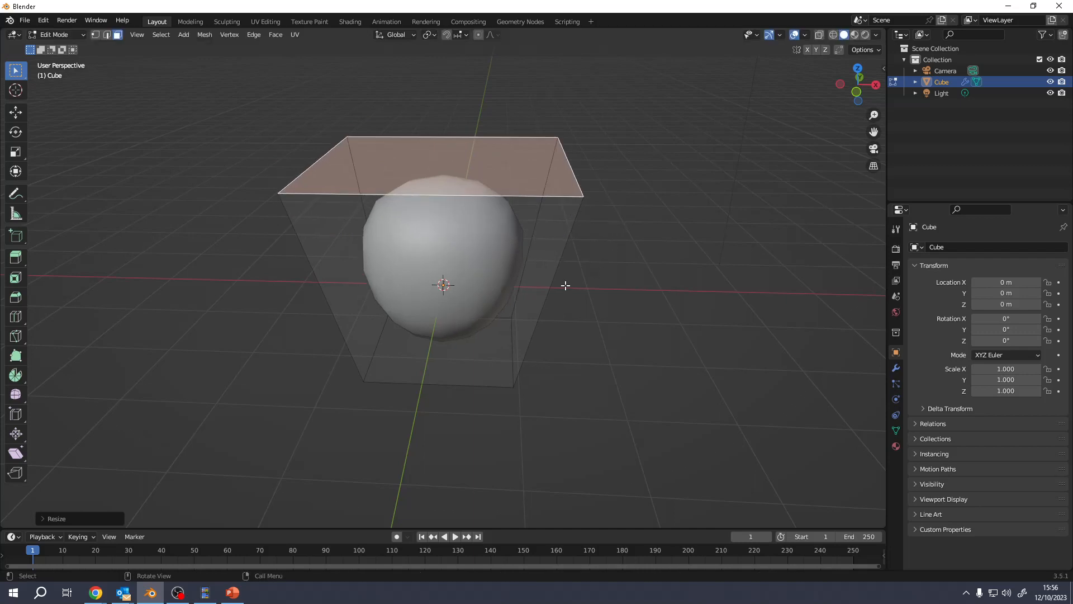
mouse_move(565, 285)
middle_down()
mouse_move(551, 249)
mouse_move(570, 264)
mouse_move(528, 291)
mouse_move(556, 277)
middle_up()
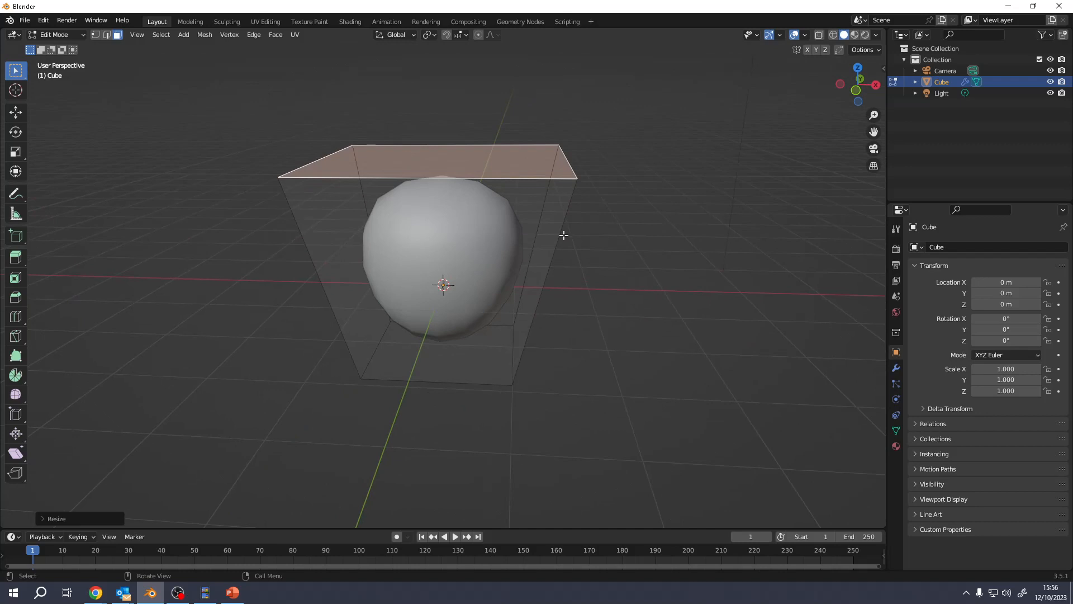
Step: Add a Mirror modifier on the X axis to the cube and test it with a trial move of the top face
click(896, 369)
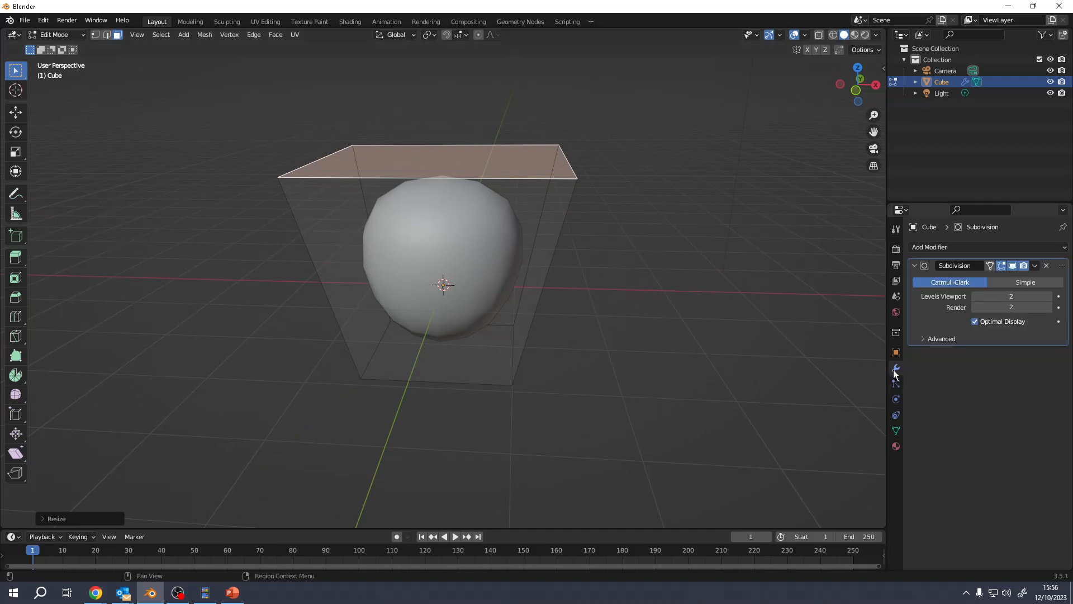
click(958, 247)
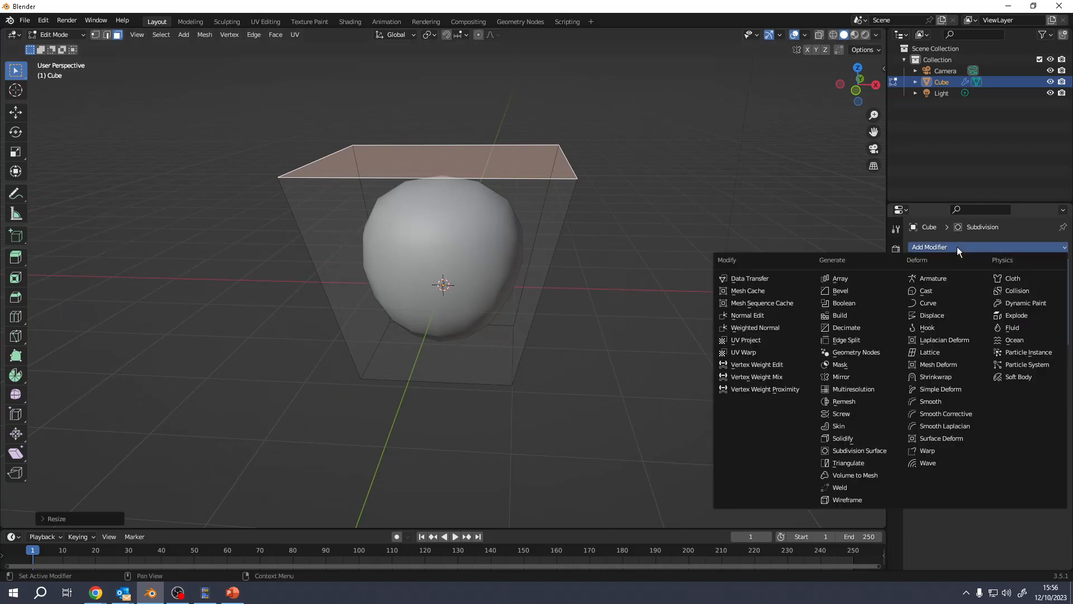
click(836, 377)
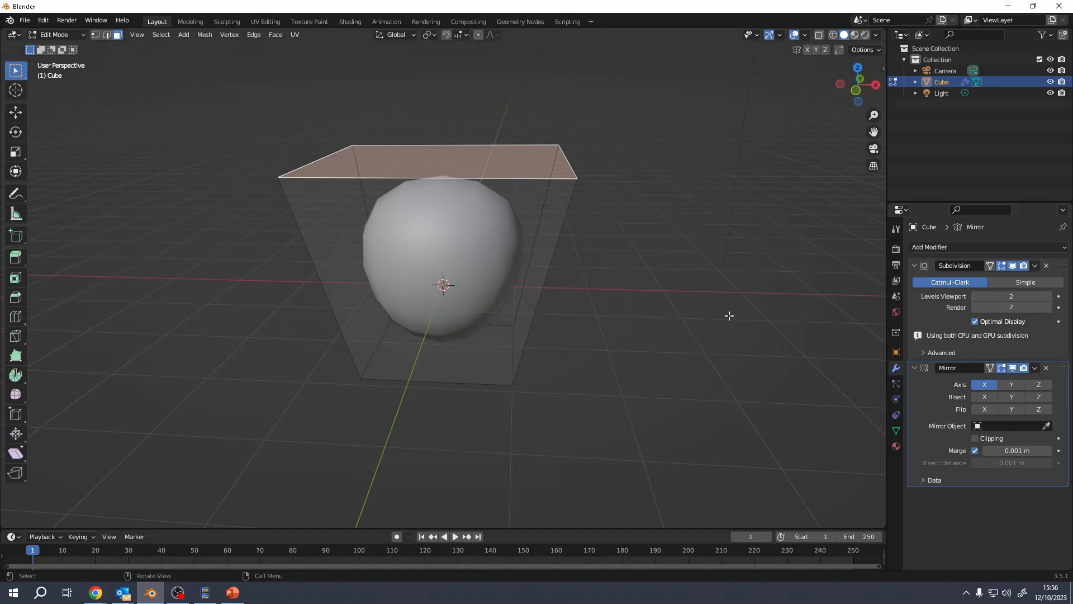
key(g)
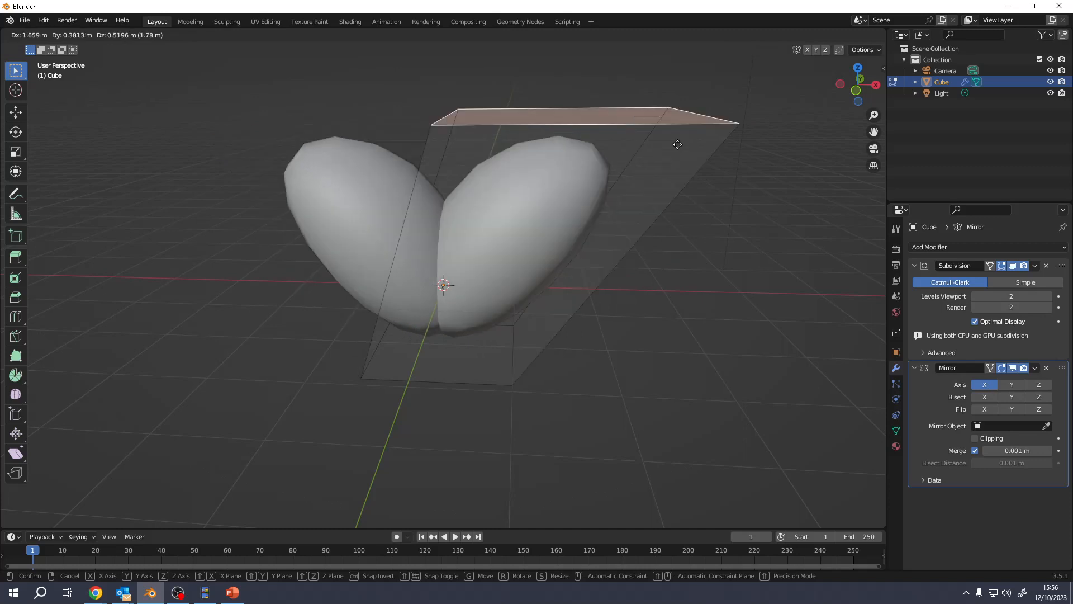
right_click(718, 159)
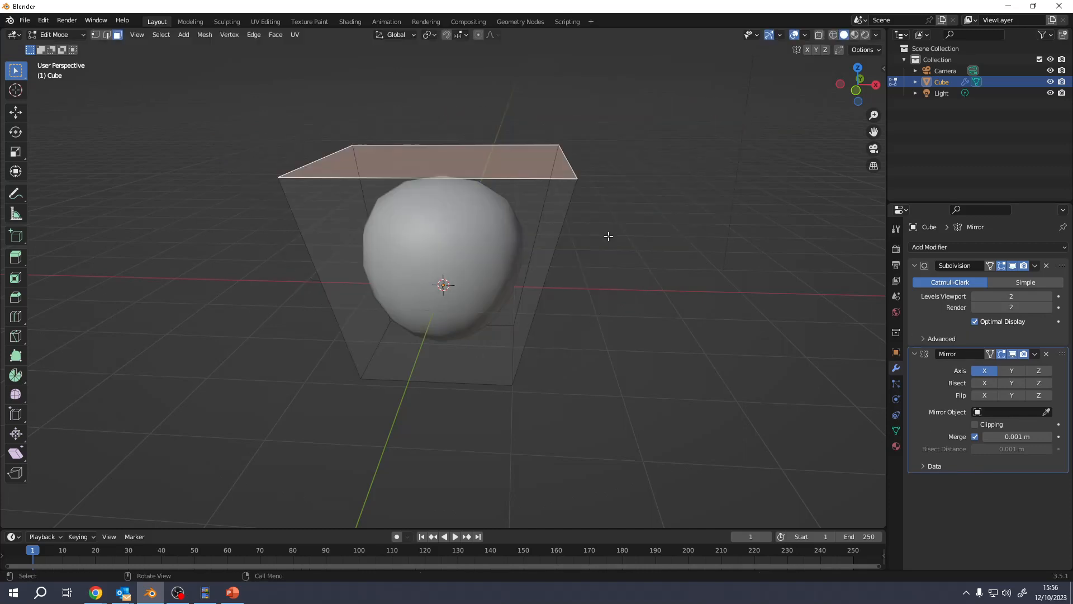
Step: Rename the cube's material to Skin and give it a bright green base color, displayed in Material Preview shading
click(896, 446)
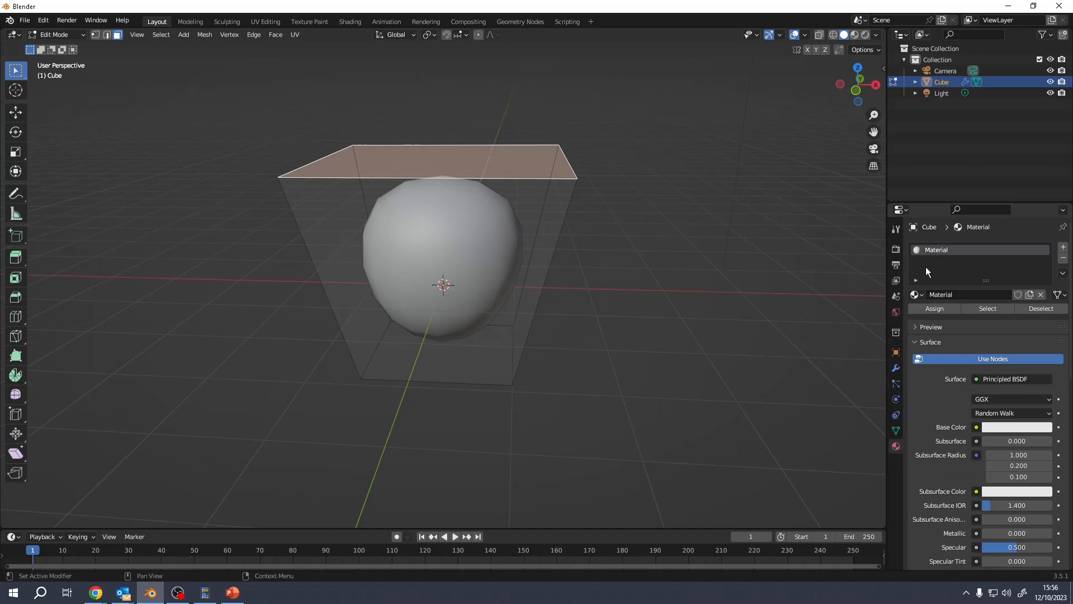
text(Skin)
key(Return)
click(1019, 429)
click(960, 284)
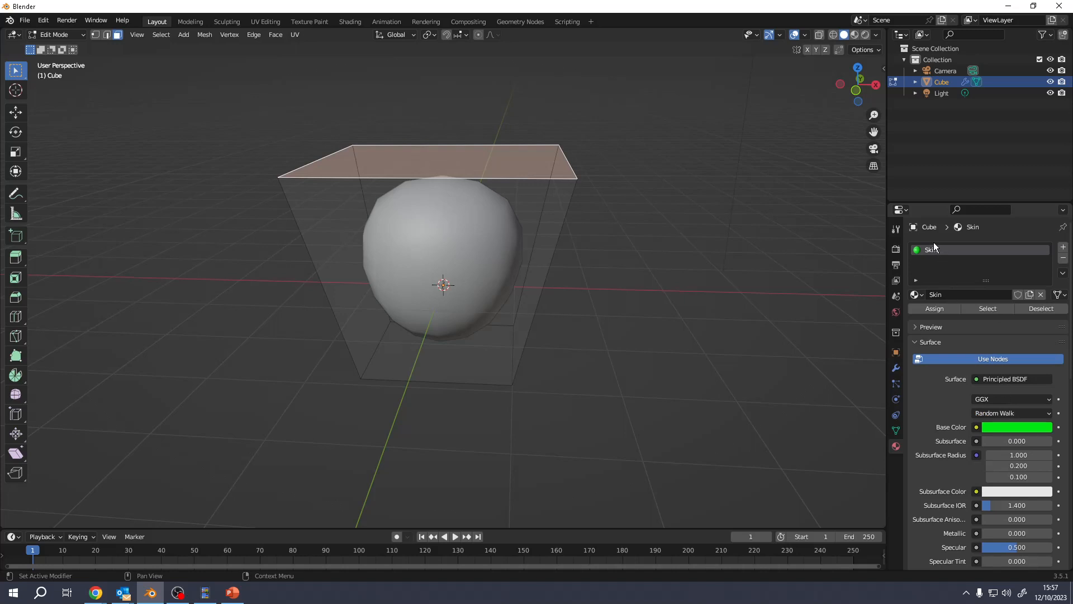
click(855, 34)
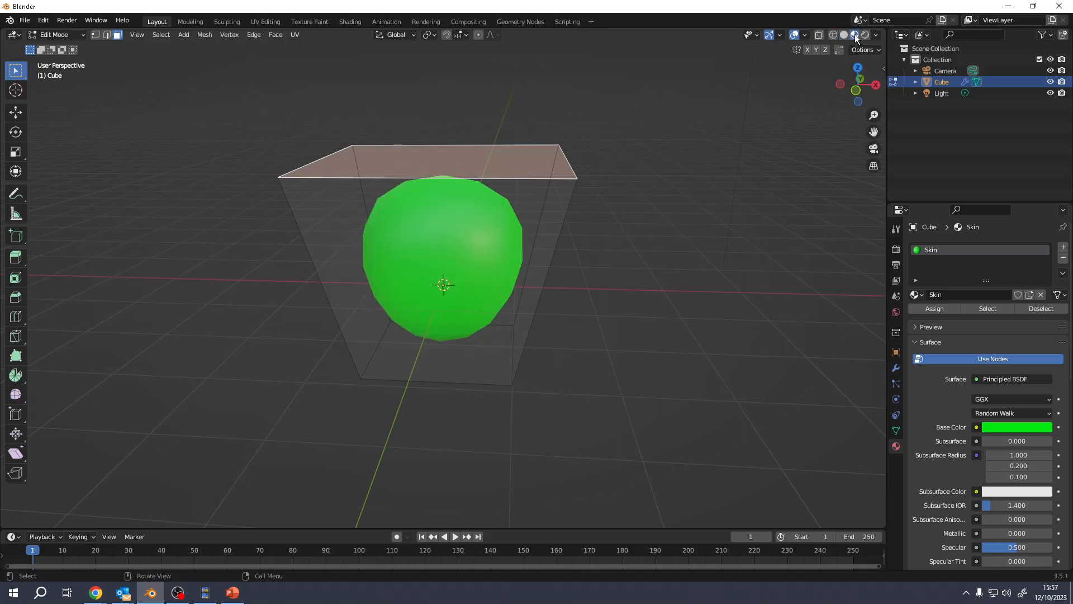
Step: Add a second cube to the same mesh and shrink it to a small block in front of the body
middle_drag(552, 268, 523, 272)
key(shift+a)
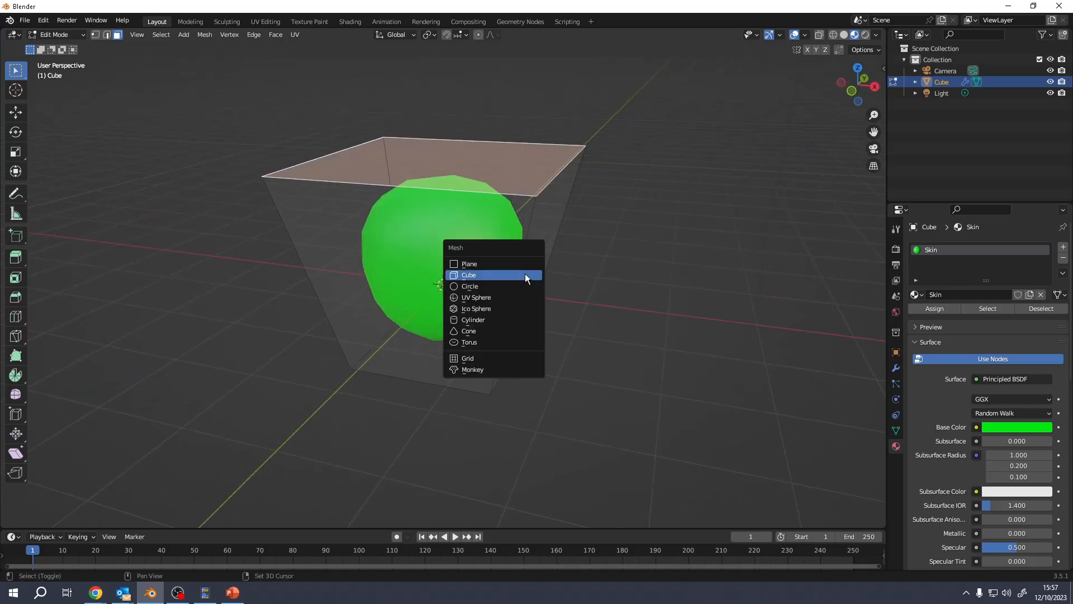
click(526, 277)
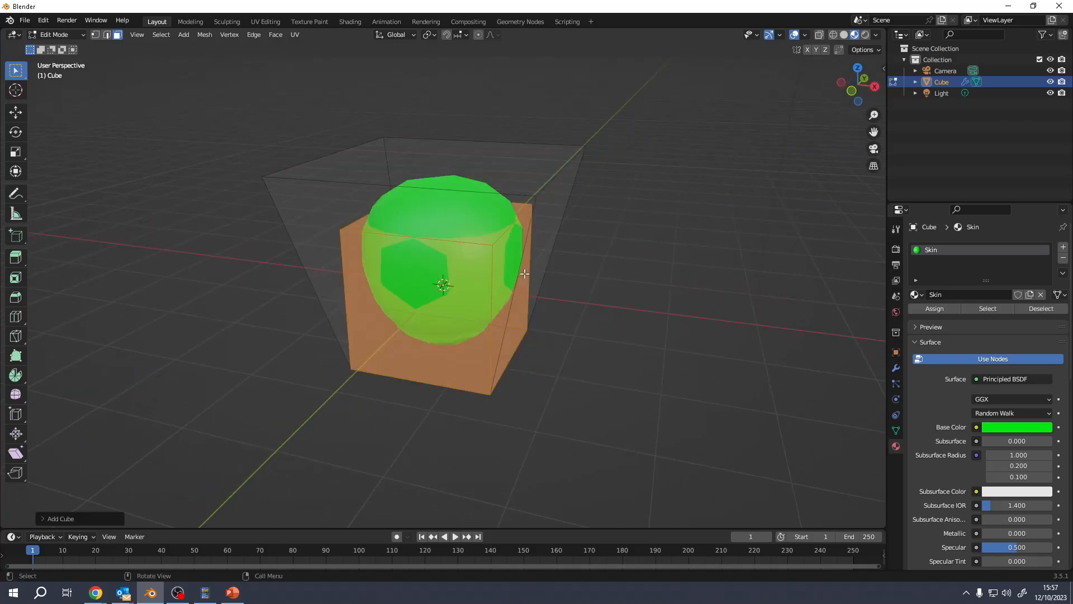
key(g)
click(523, 346)
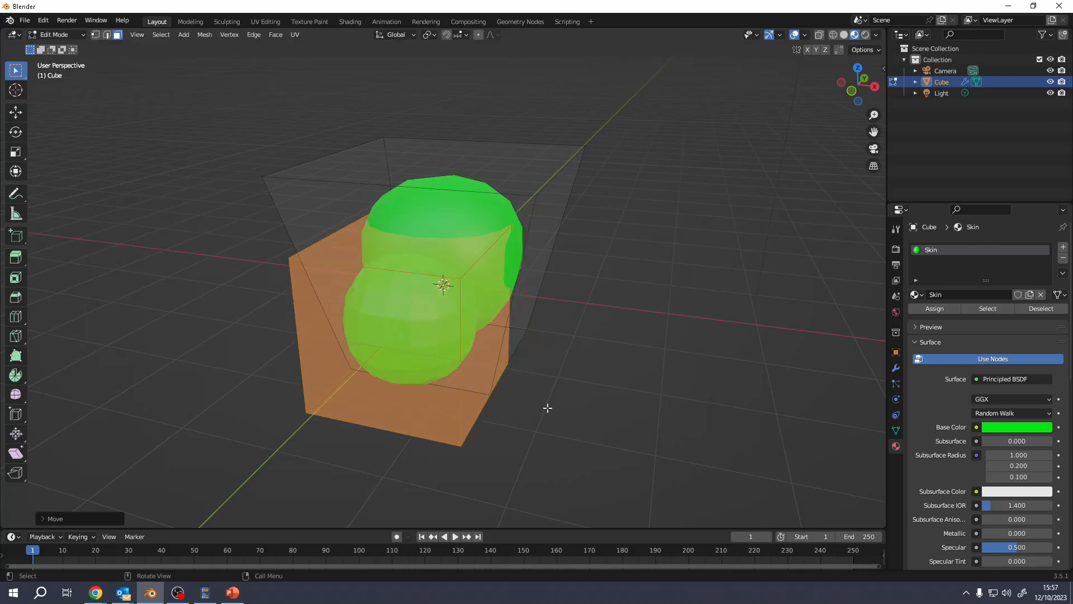
key(s)
click(448, 327)
Step: Move the small cube along X away from the mirror centre and raise it along Z to eye height
middle_drag(448, 327, 463, 297)
key(g)
key(x)
click(500, 315)
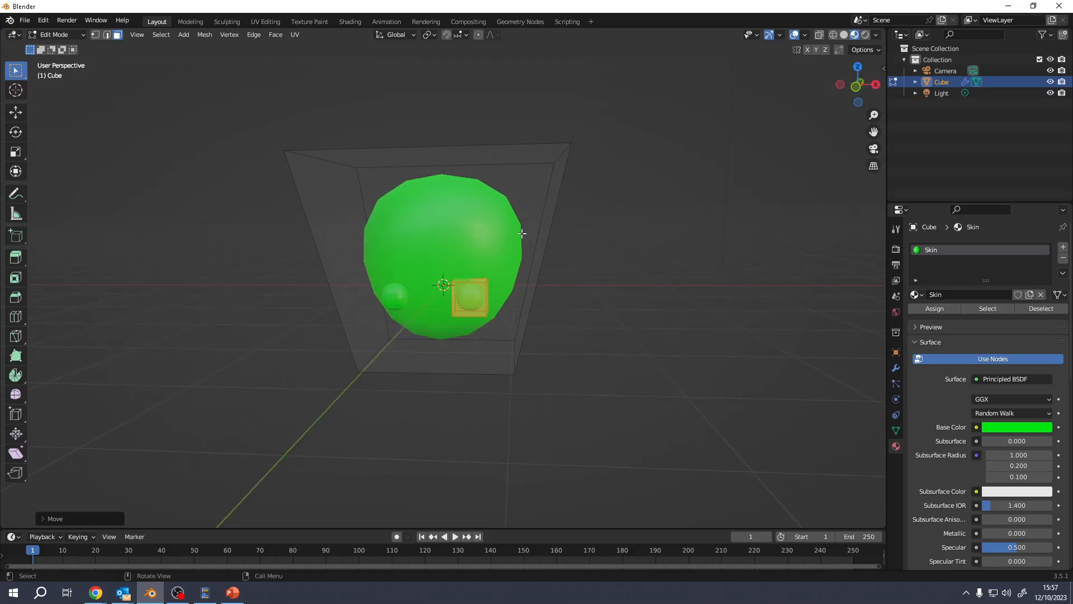
key(g)
key(z)
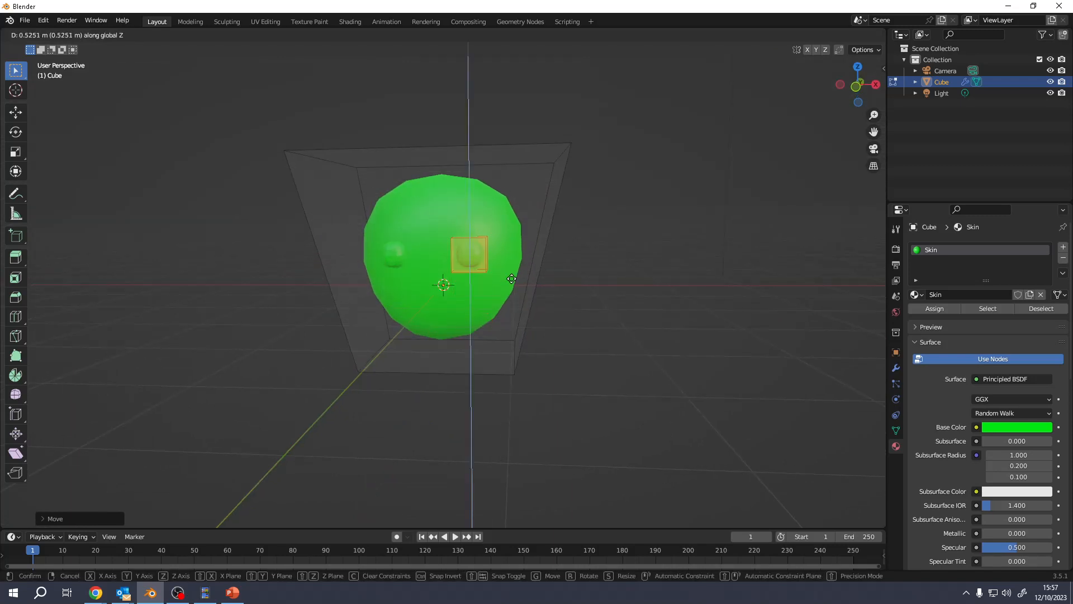
click(523, 258)
Step: Scale the small cube up to roughly twice its size and raise it along Z to the top of the head
key(s)
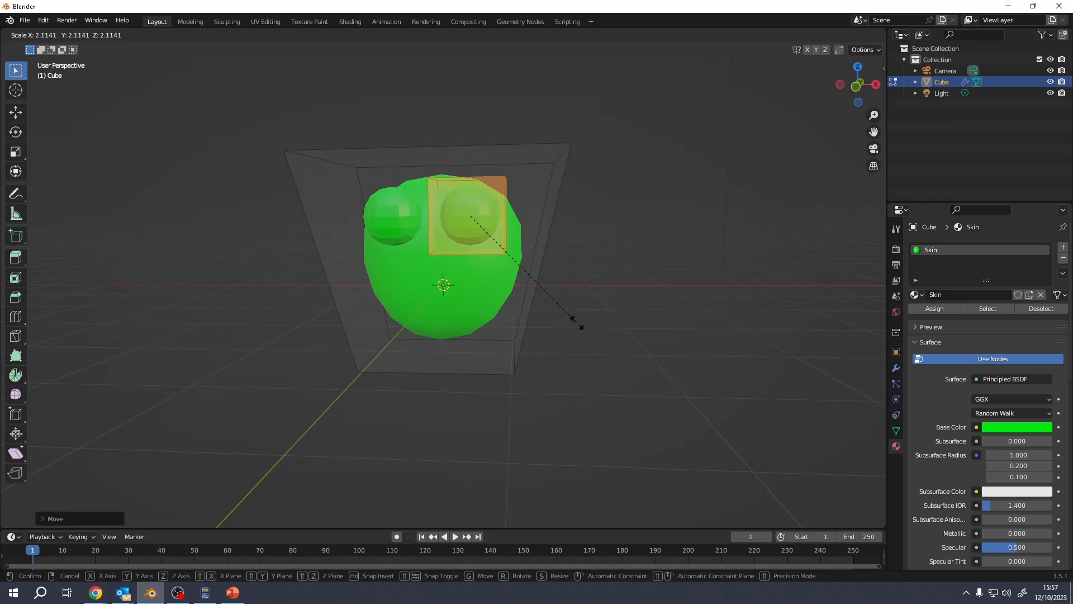
click(580, 326)
key(g)
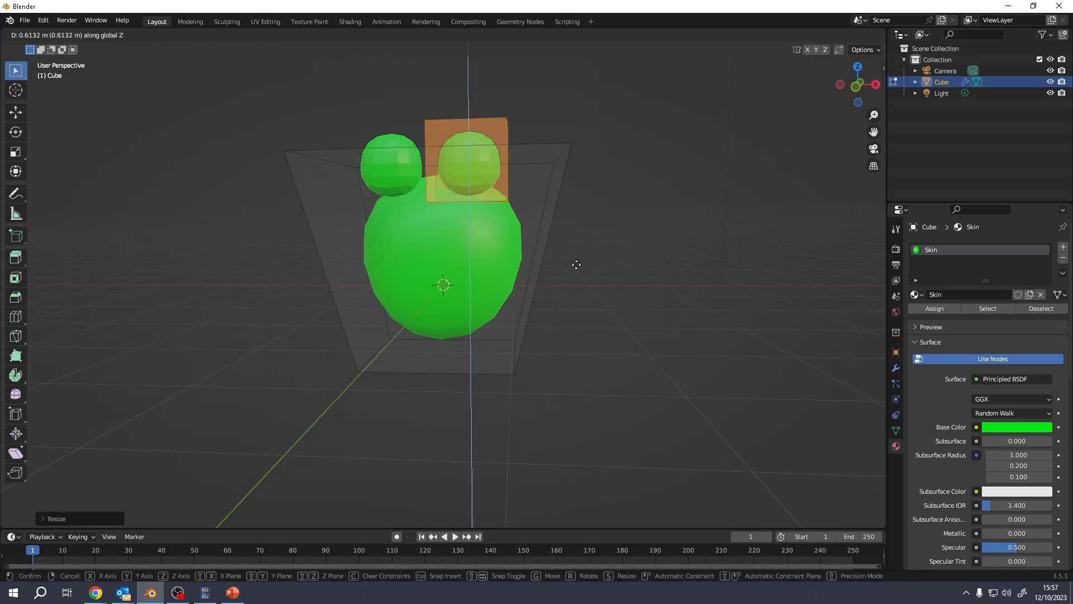
click(575, 241)
Step: Adjust the eye cube's depth along Y and shift it outward along X to spread the mirrored eyes apart
middle_drag(575, 241, 446, 283)
key(g)
key(y)
click(558, 292)
middle_drag(557, 293, 536, 367)
key(g)
key(x)
click(692, 292)
Step: Return to Object Mode and apply Shade Smooth to the whole object, including the new eyes
scroll(635, 244, up, 3)
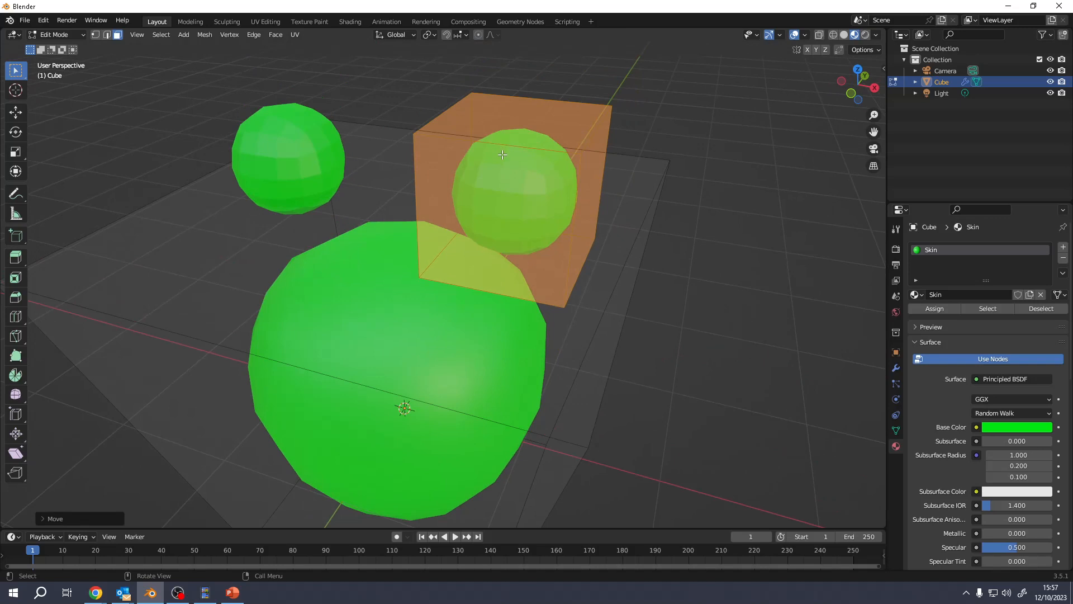
key(Tab)
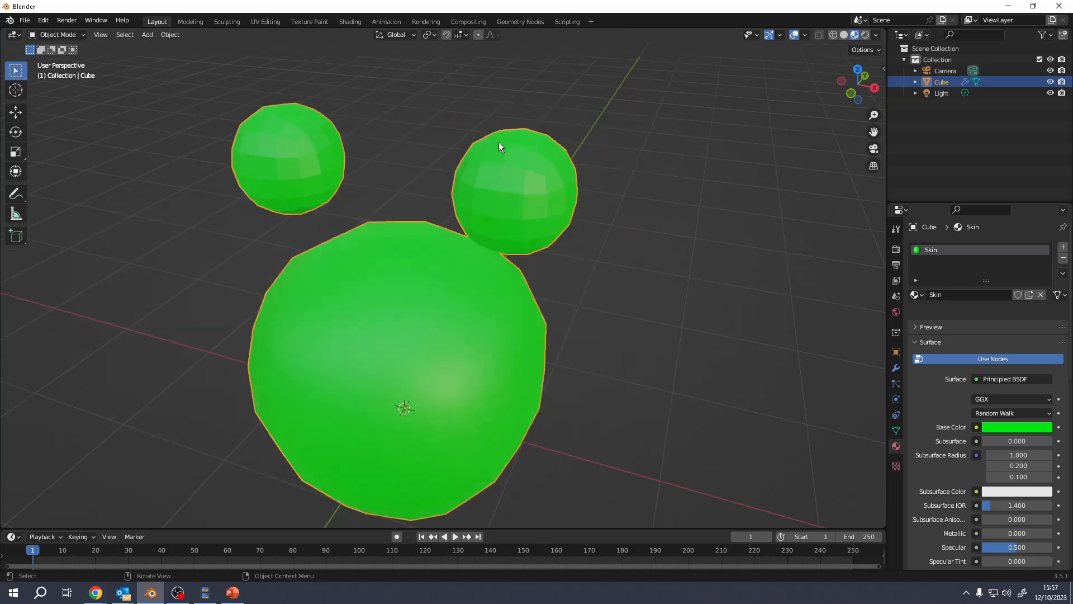
right_click(522, 175)
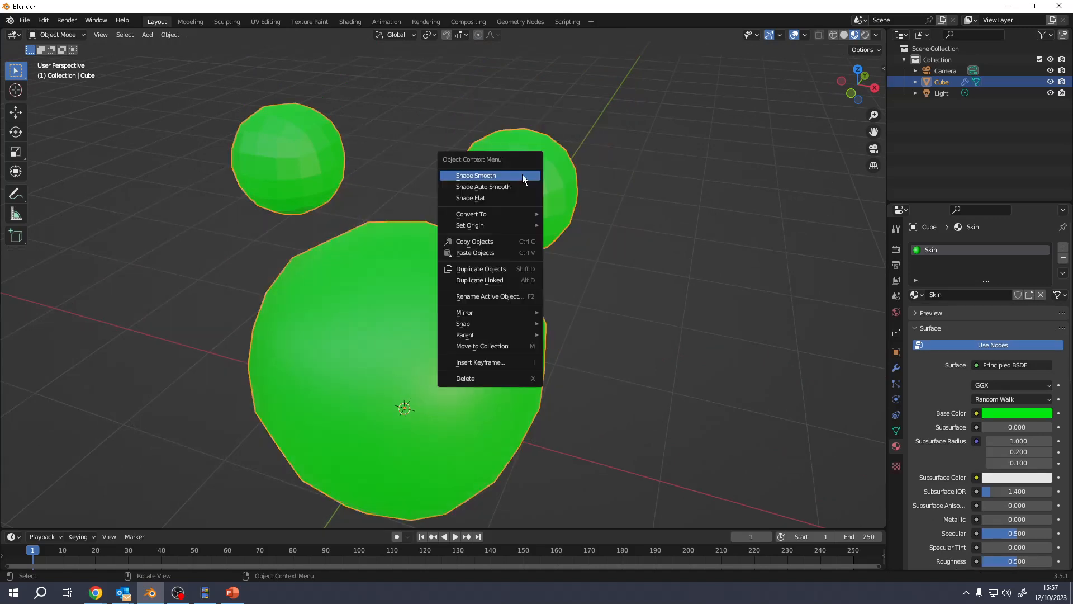
click(522, 176)
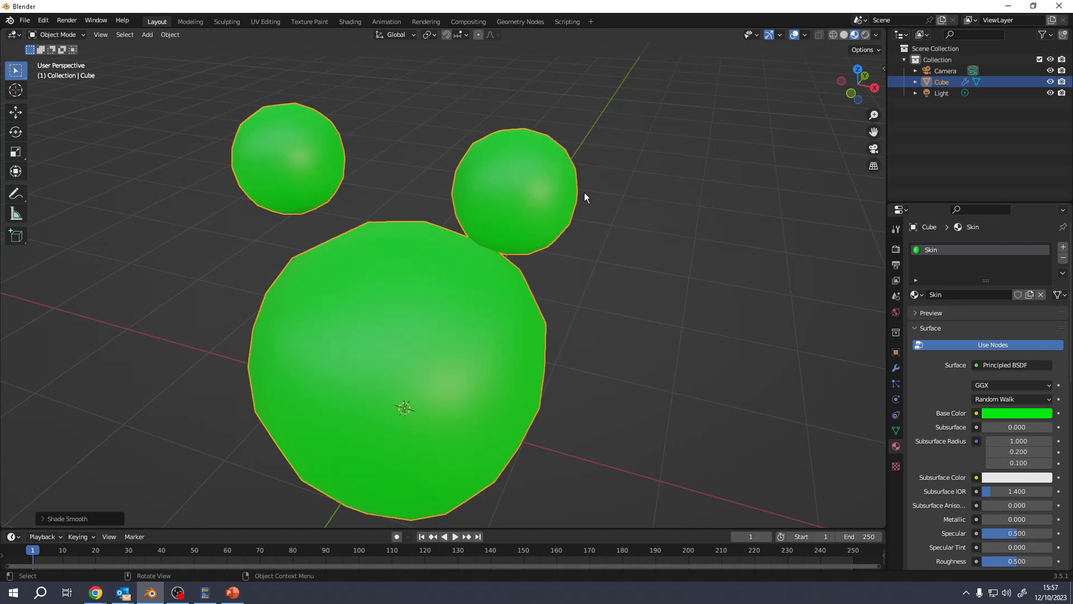
Step: In Edit Mode, add a second material named Schlera to the object and assign it to the selected eye cube
key(Tab)
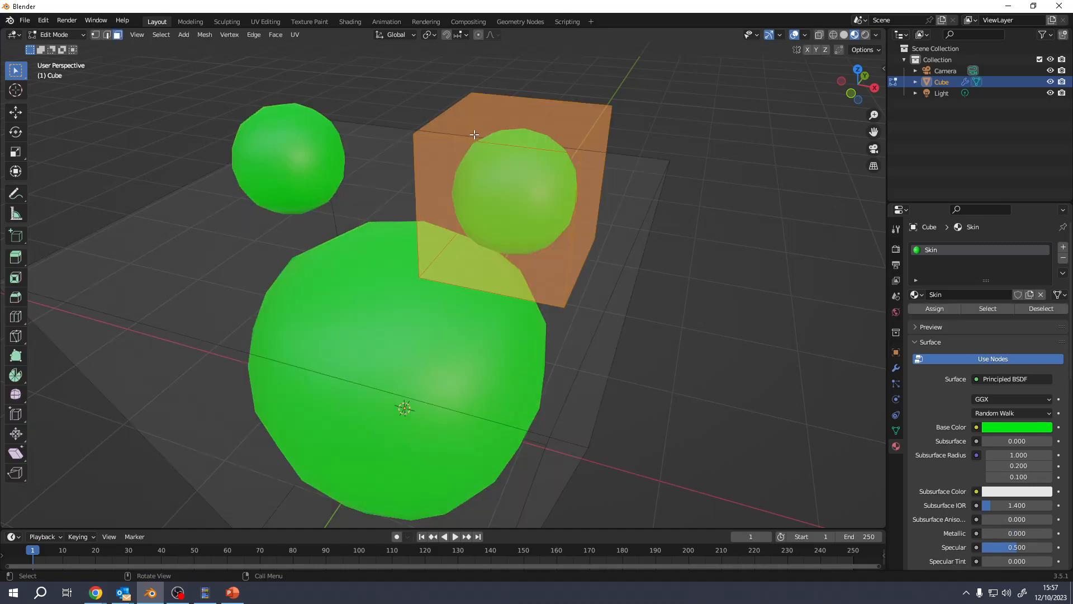
click(1007, 428)
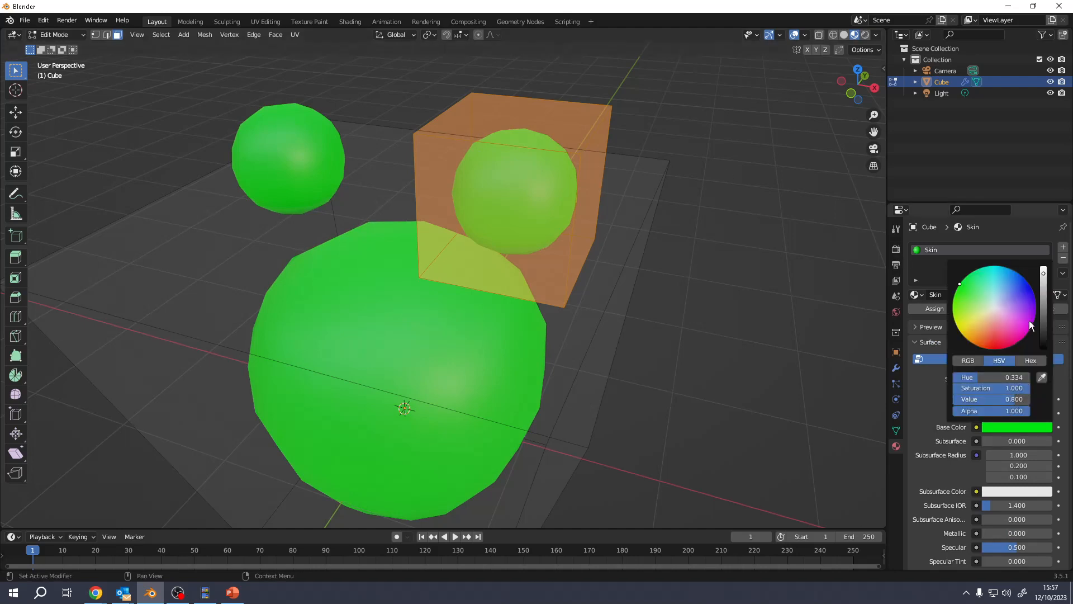
mouse_move(960, 284)
mouse_down()
mouse_move(985, 305)
mouse_move(960, 284)
mouse_up()
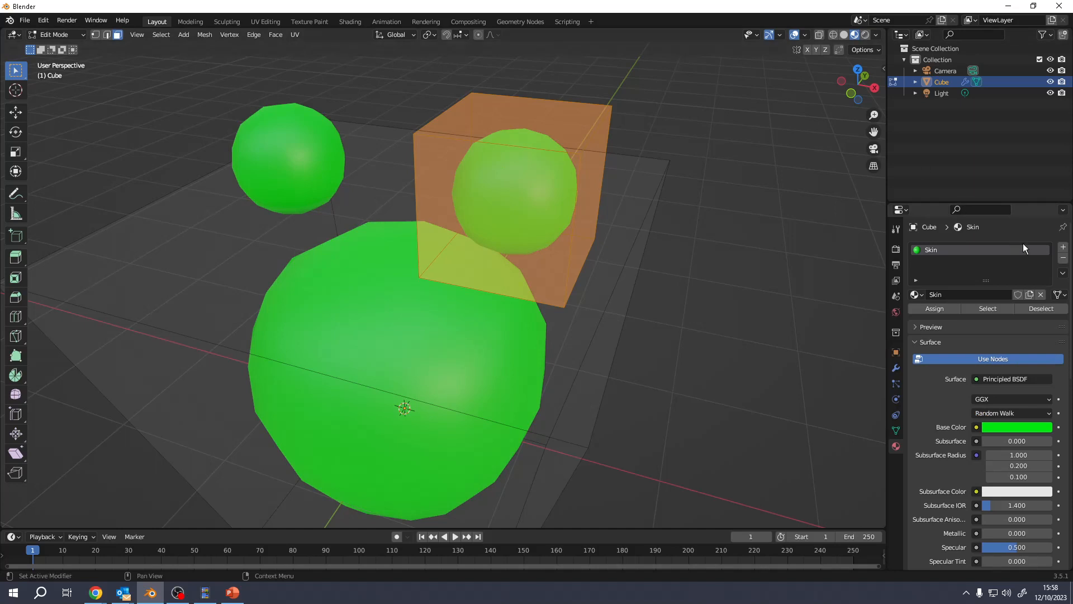
click(1063, 247)
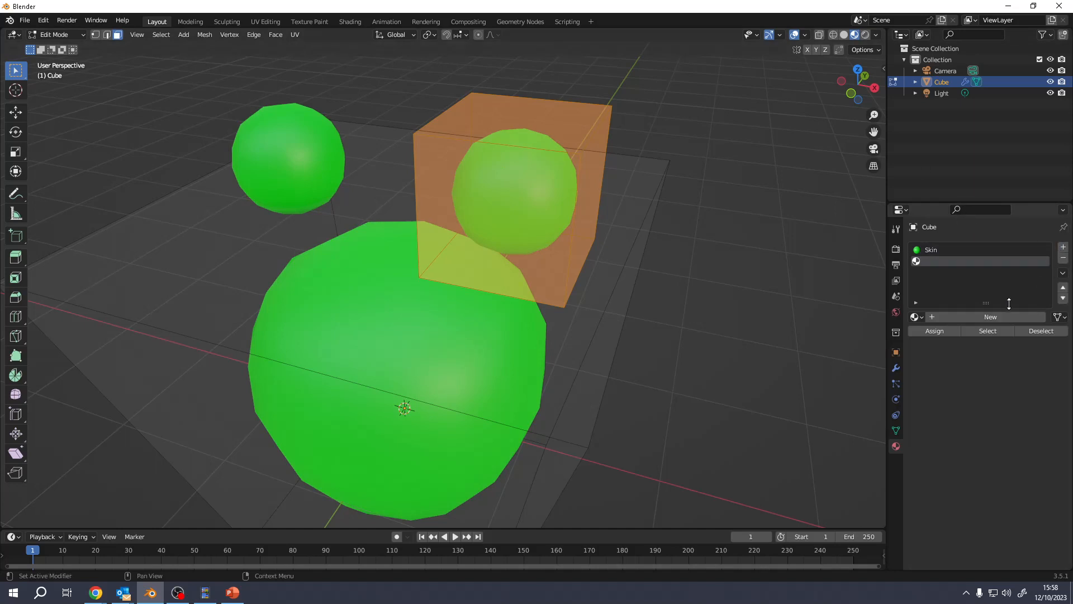
click(996, 316)
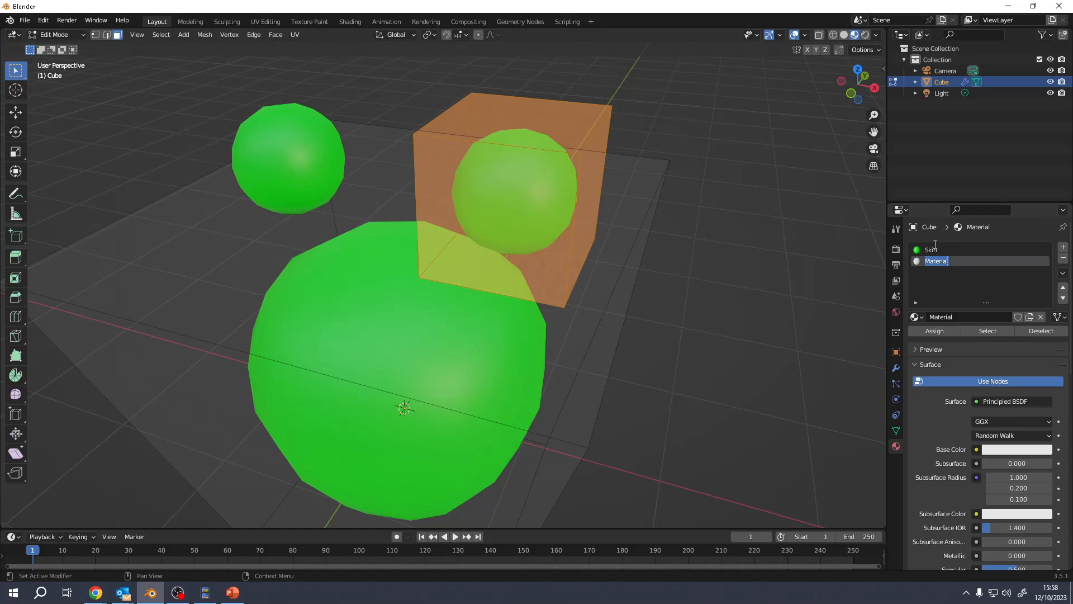
text(Schlera)
key(Return)
click(941, 333)
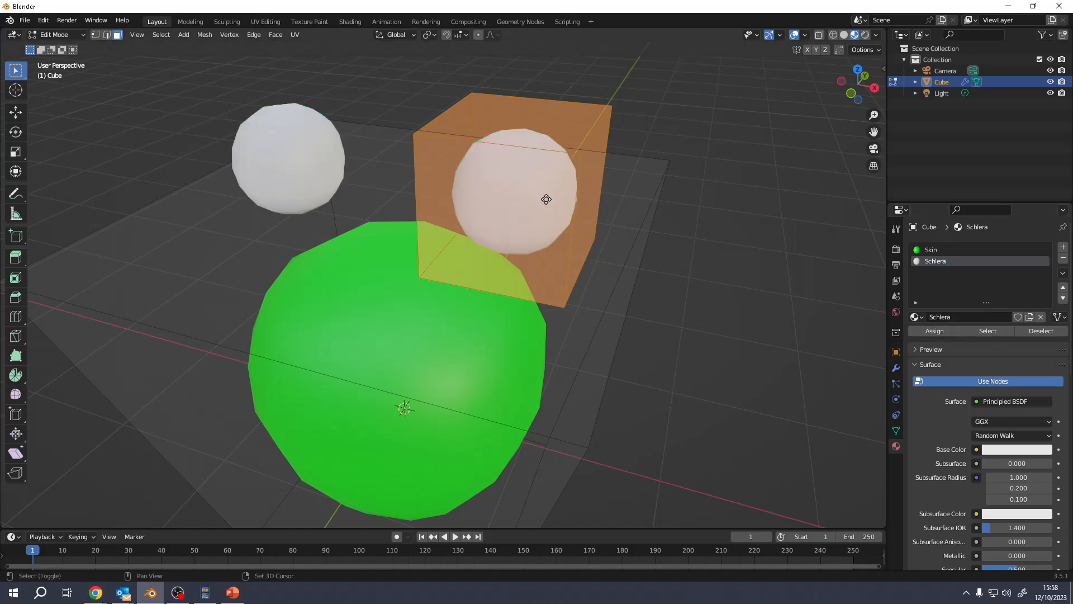
Step: Duplicate the eye cube, move the copy forward along Y by about 0.67 m and scale it down to pupil size
key(g)
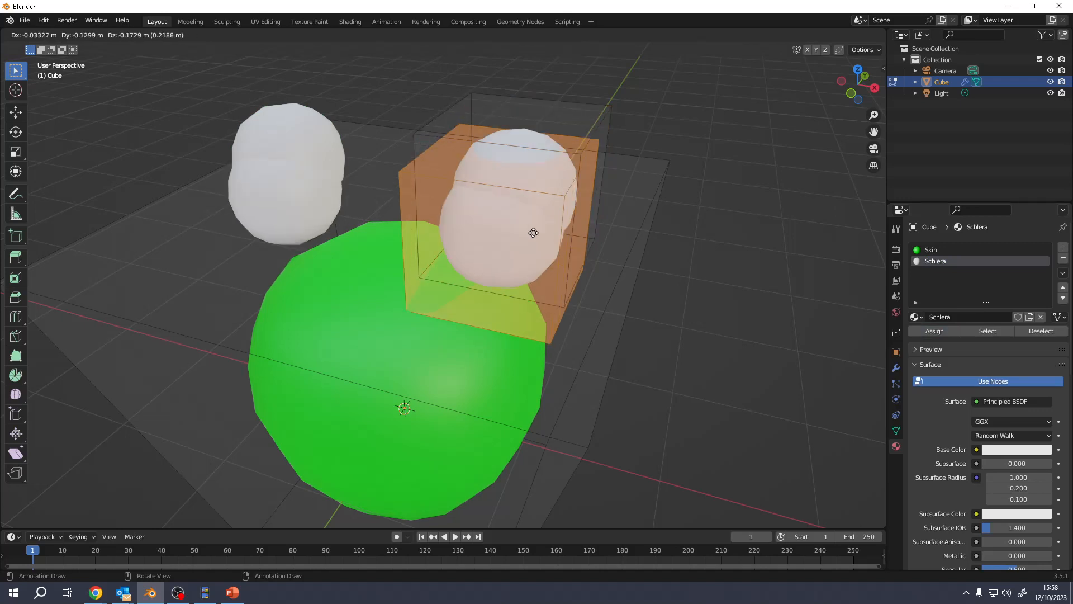
key(x)
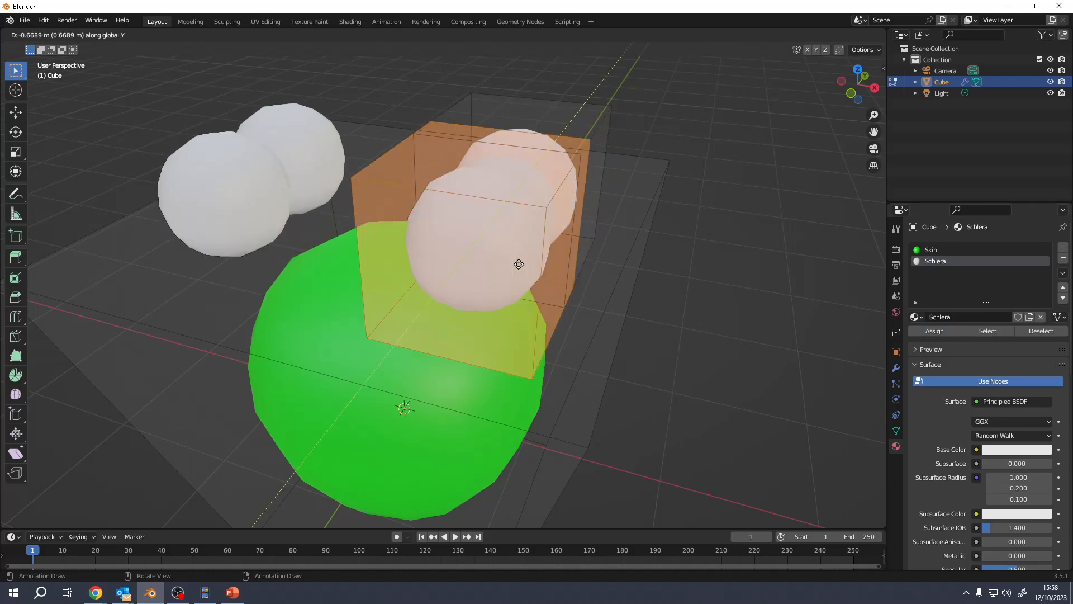
click(518, 263)
key(s)
click(508, 257)
Step: Move the small pupil cube back along Y against the eye's front and lower it along Z by about 0.1 m
middle_drag(508, 257, 454, 242)
key(g)
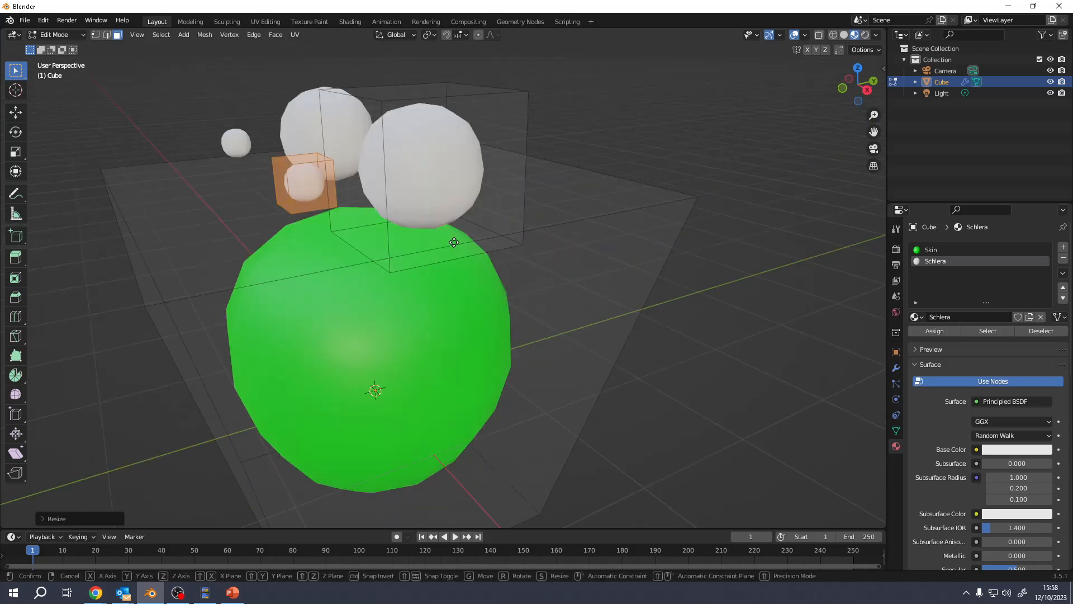
key(y)
click(497, 237)
mouse_move(496, 238)
middle_down()
mouse_move(535, 235)
mouse_move(494, 238)
middle_up()
key(g)
key(z)
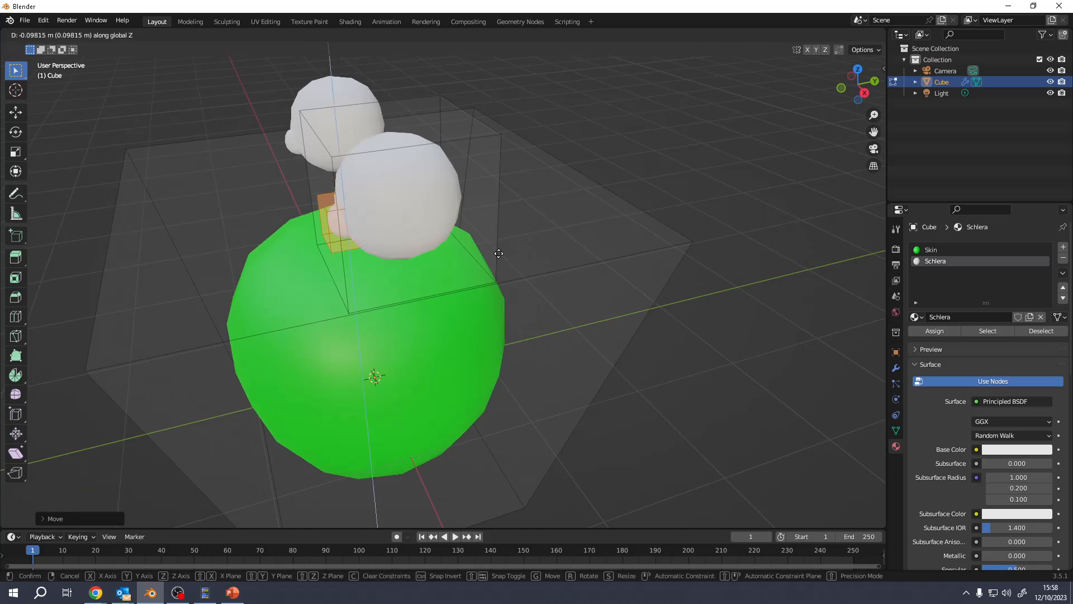
click(499, 253)
middle_drag(499, 253, 578, 234)
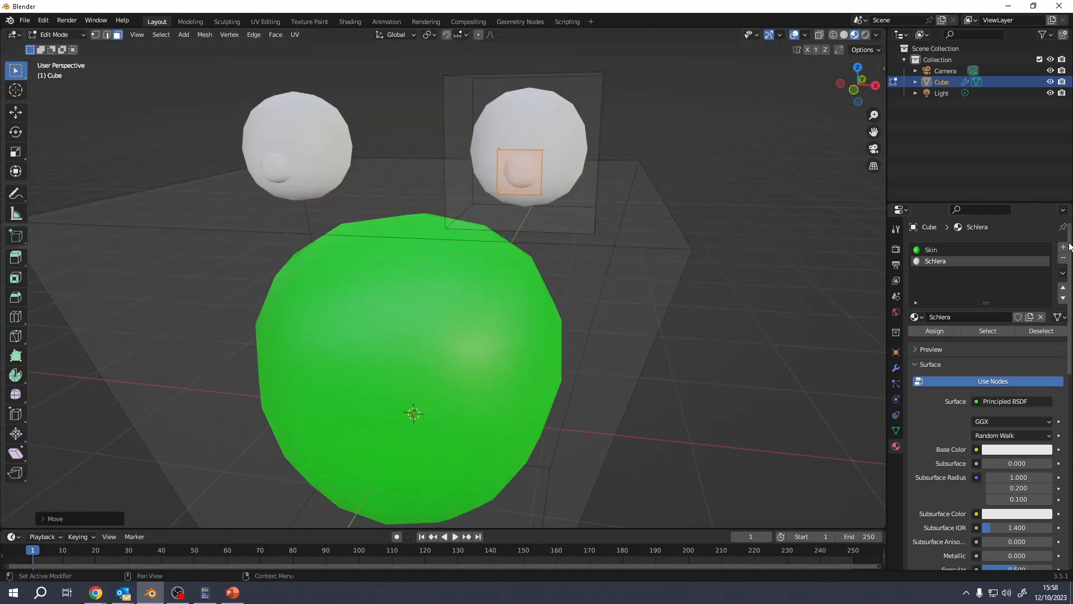
Step: Add a third material slot holding a new material named Pupil
click(1063, 247)
click(988, 317)
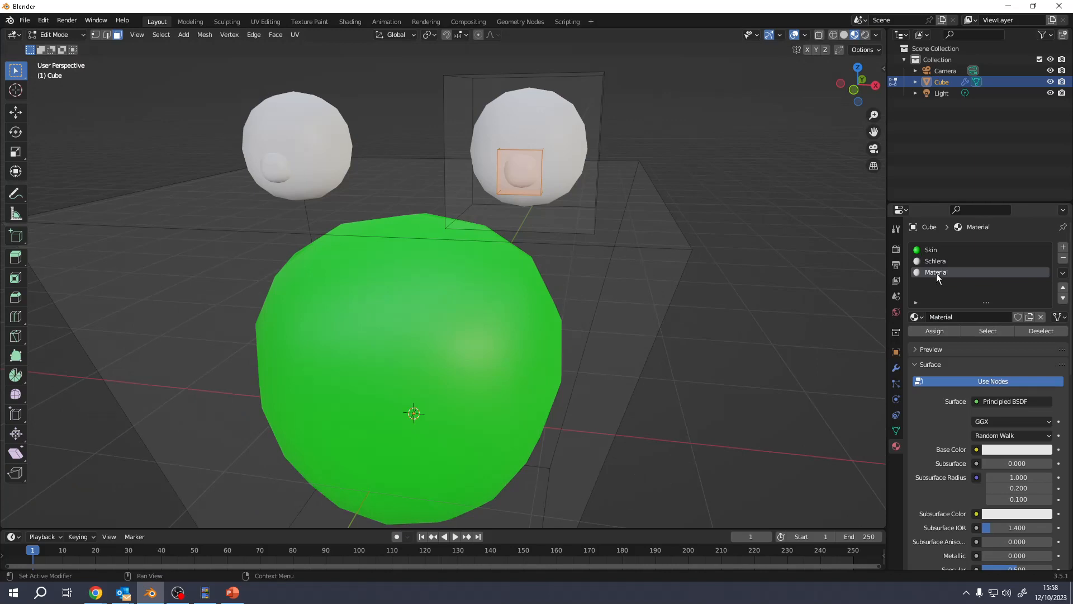
double_click(937, 273)
text(Pupil)
key(Return)
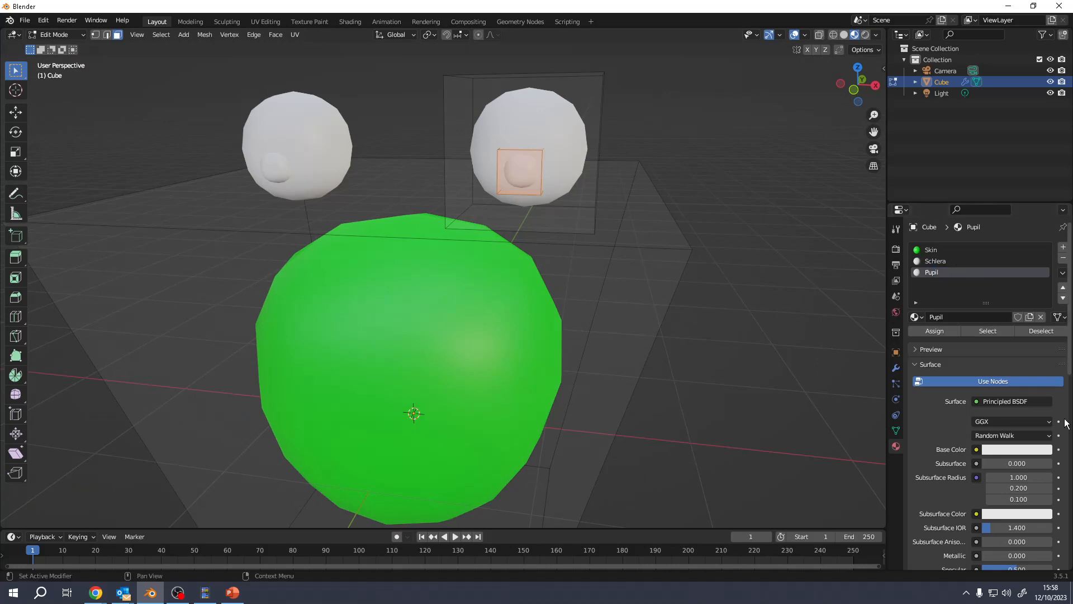
Step: Set the Pupil material's base color to black and assign it to the selected pupil cube
click(1015, 450)
click(1043, 342)
drag(1044, 343, 1043, 371)
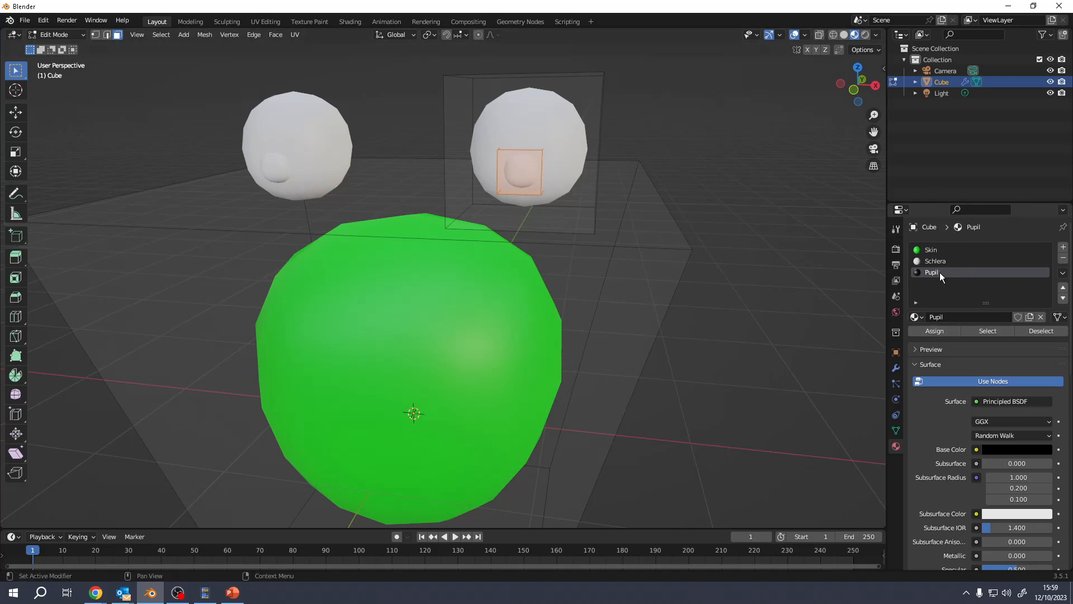
click(935, 330)
Step: Extrude the head cube's top face upward by about 0.1 m and scale the new face down to about 0.3
middle_drag(643, 201, 565, 314)
scroll(555, 278, down, 3)
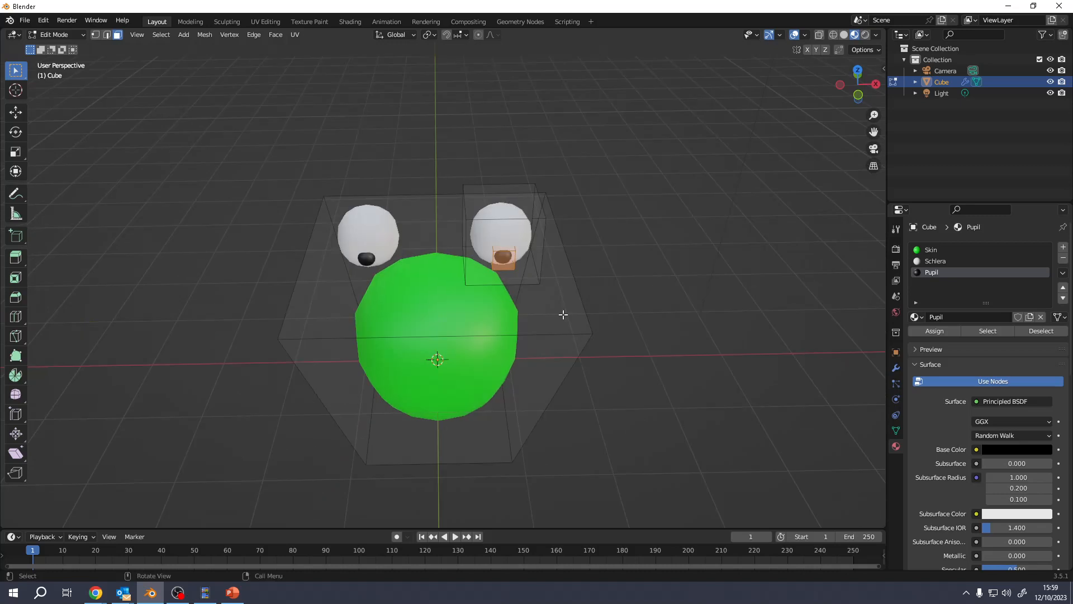
click(498, 315)
middle_drag(508, 294, 515, 285)
key(e)
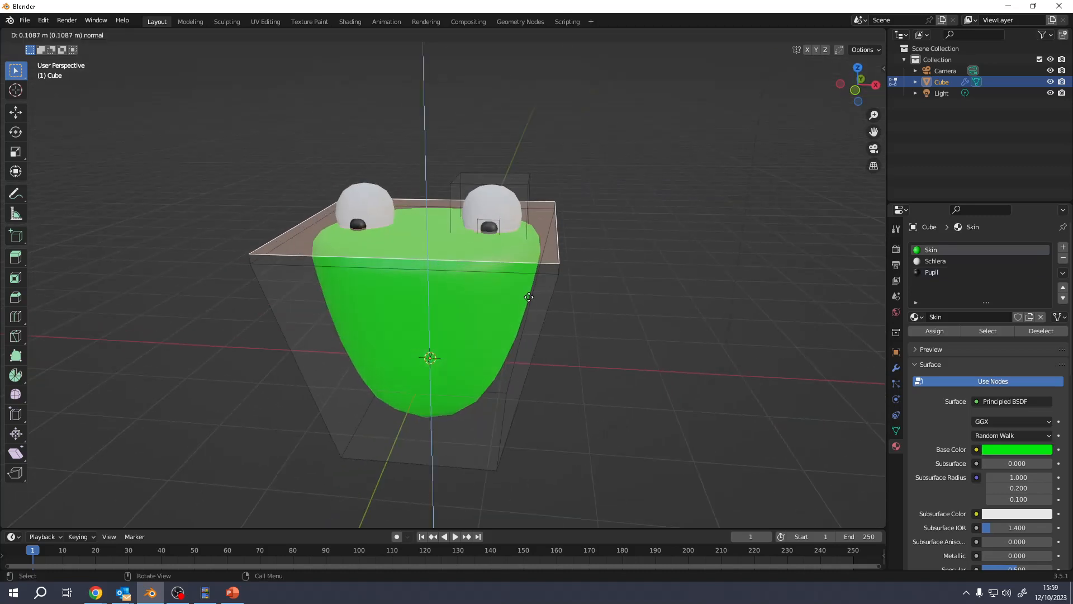
click(584, 298)
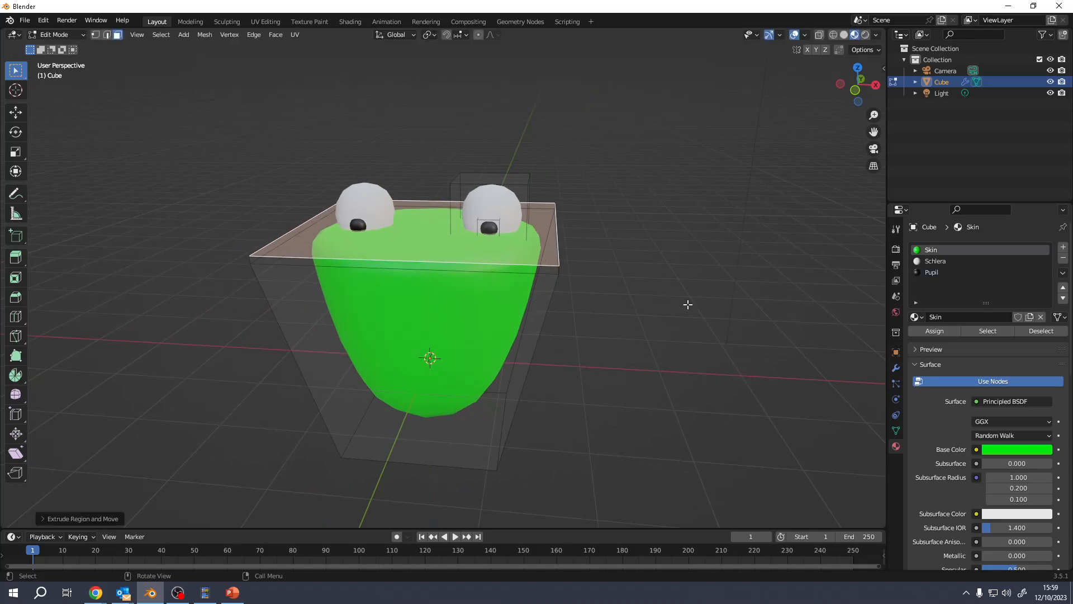
key(s)
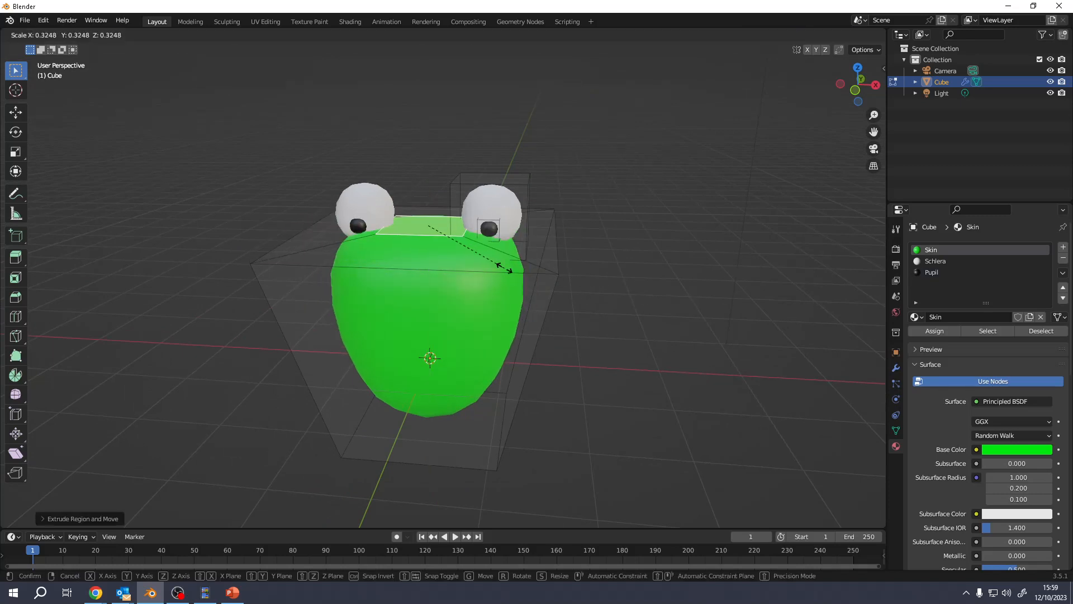
click(498, 263)
Step: Extrude the sloped face beside the eye upward past the eye and scale the extruded end face down
middle_drag(498, 264, 460, 252)
click(459, 251)
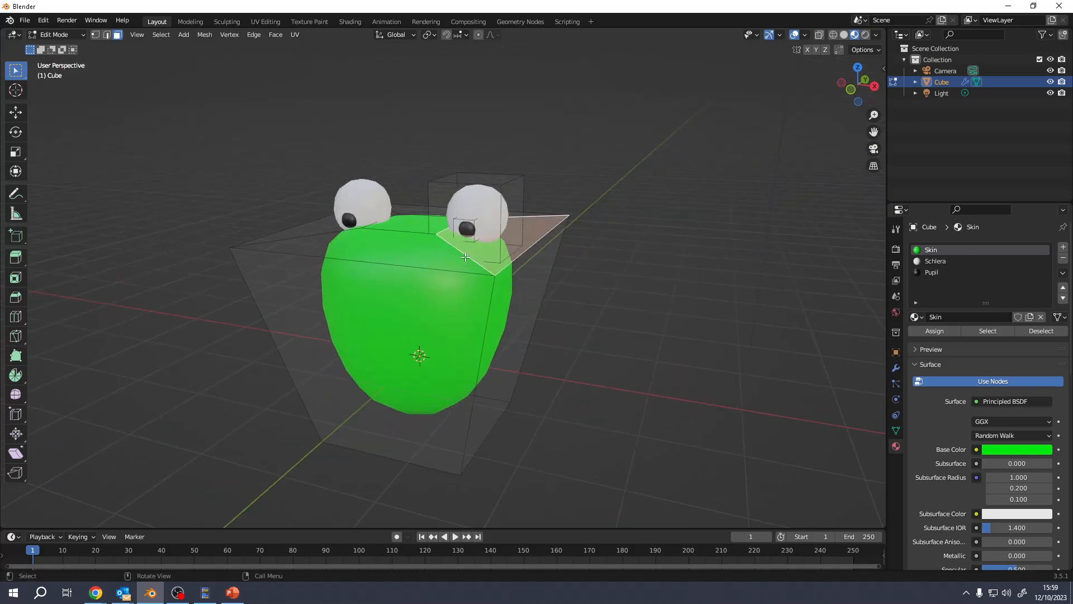
key(e)
click(480, 190)
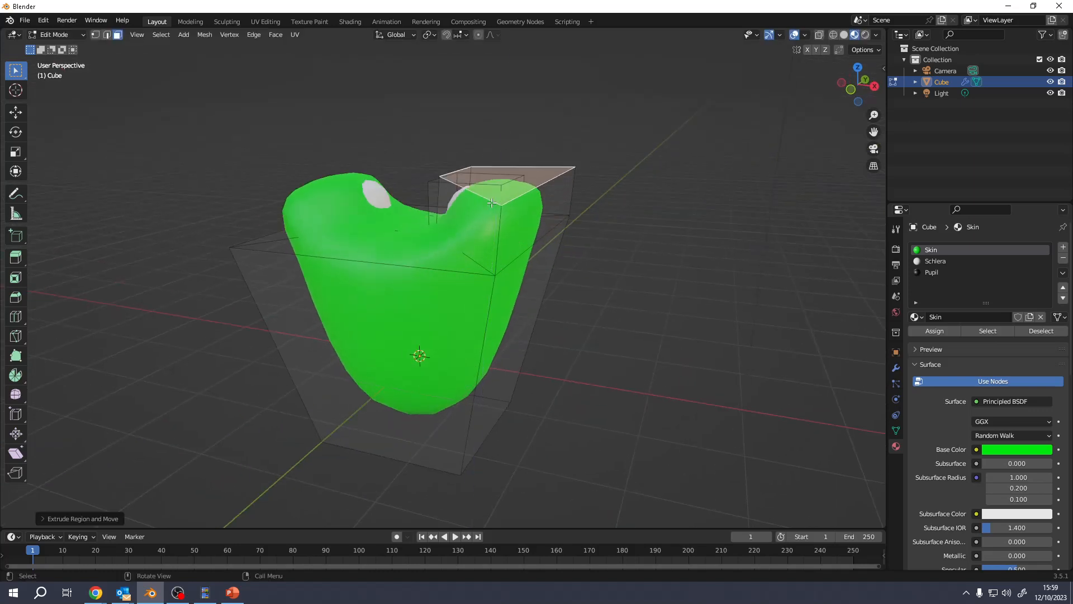
key(s)
click(565, 194)
Step: Move the small end face of the side extrusion outward along X, away from the eye
key(g)
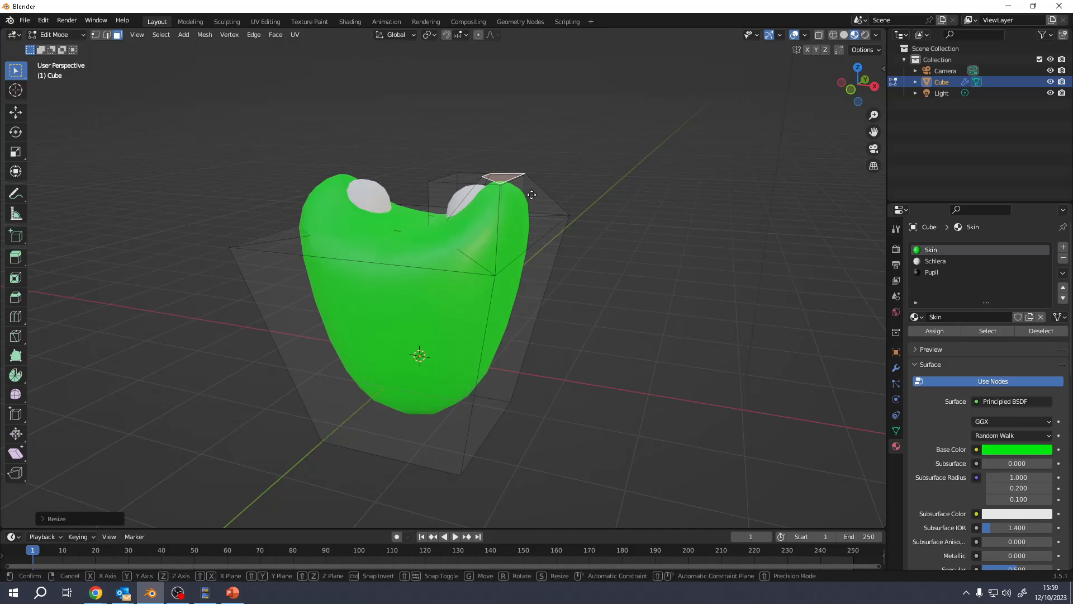
key(y)
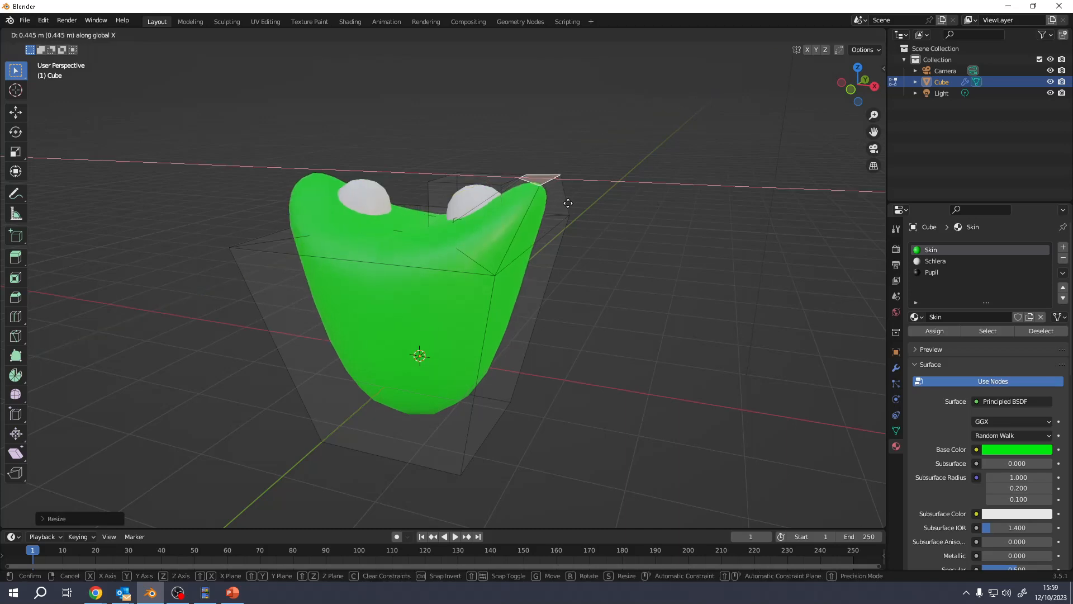
click(546, 201)
Step: Select a face of the eye cube and extend the selection to all of its linked geometry
middle_drag(546, 202, 492, 208)
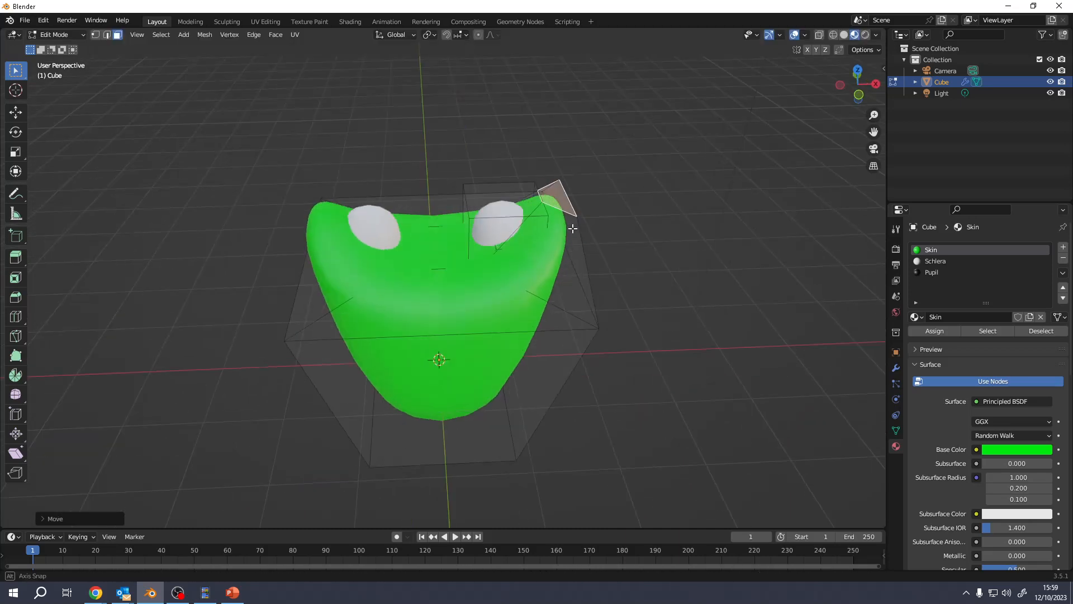
click(497, 209)
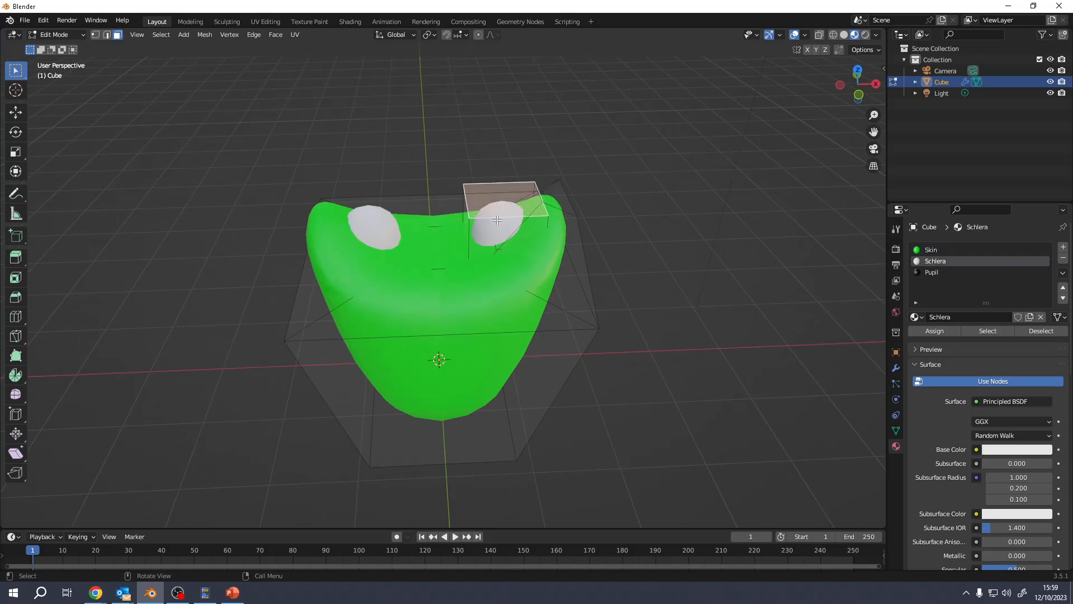
click(470, 229)
click(464, 215)
click(503, 197)
click(500, 236)
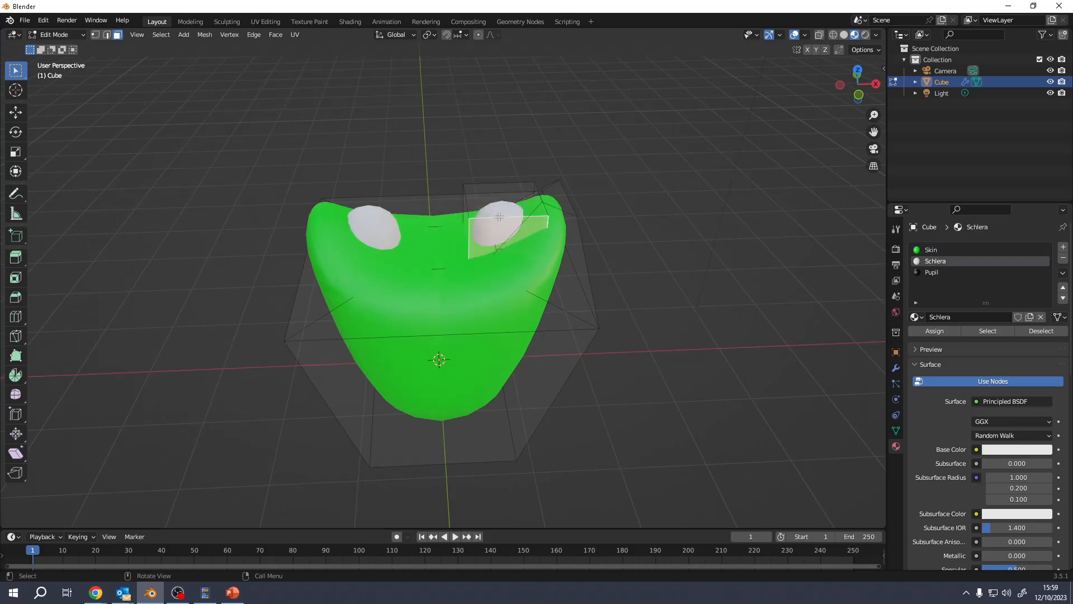
click(499, 201)
click(495, 234)
click(494, 198)
click(490, 234)
click(488, 205)
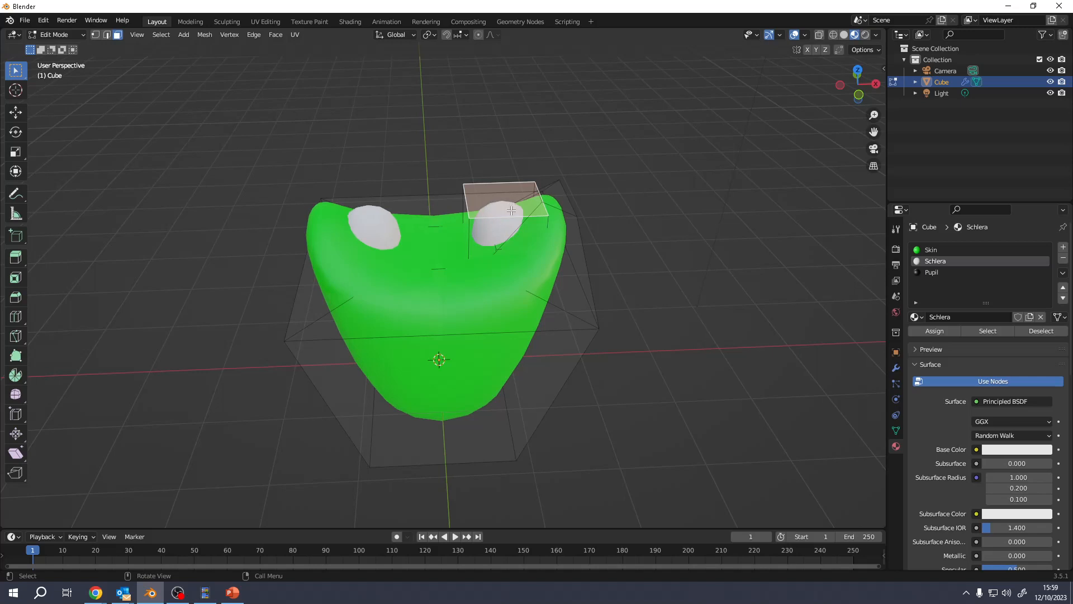
key(ctrl)
key(ctrl+l)
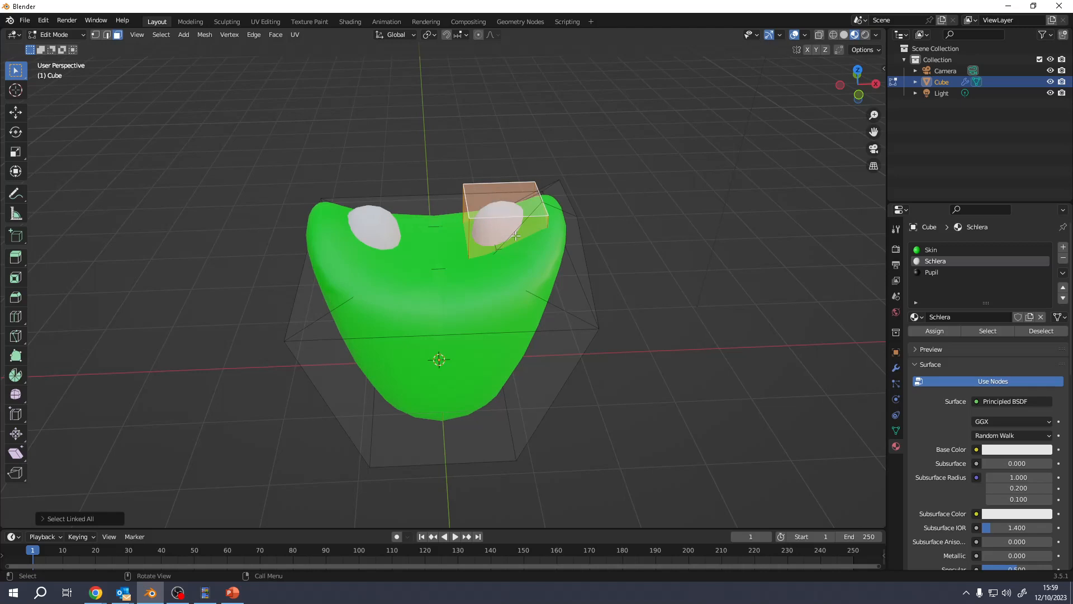
Step: In wireframe shading, select one pupil face and one eye cube face, and extend the selection to both whole linked cubes
scroll(516, 236, up, 4)
key(z)
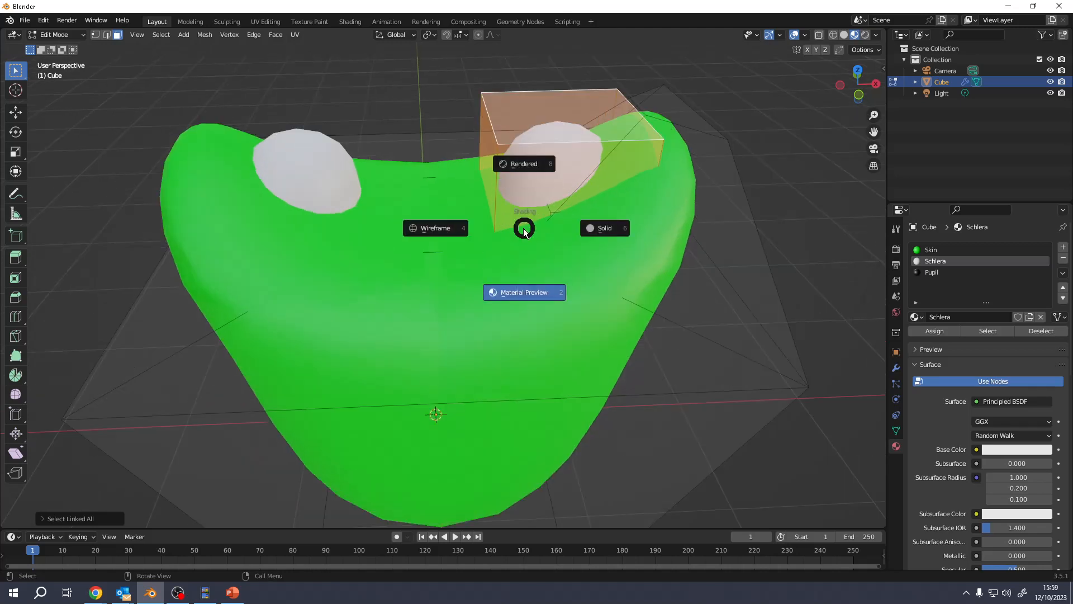
click(446, 229)
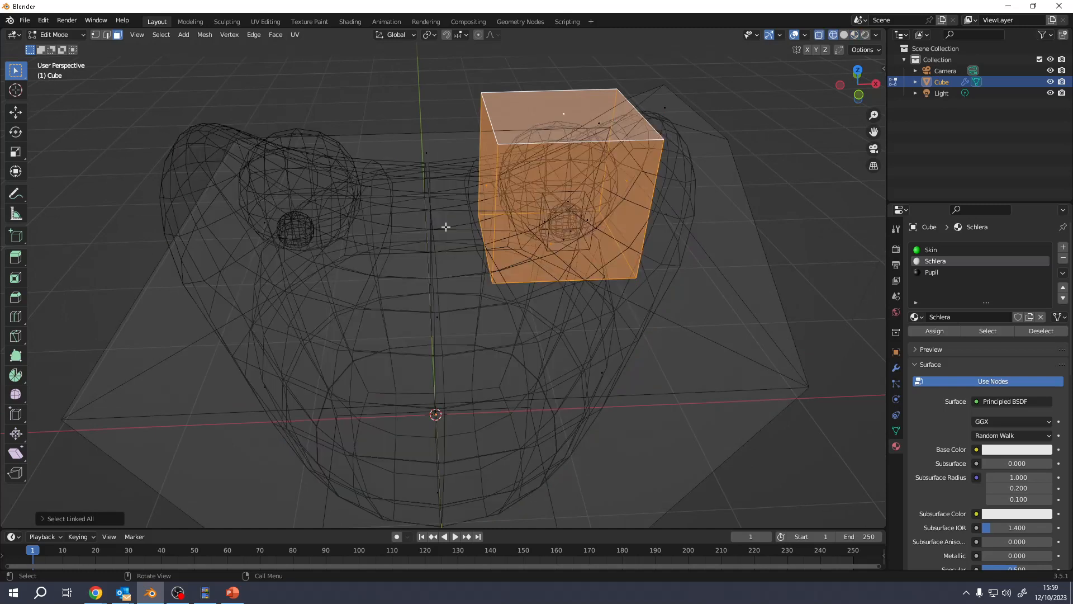
click(574, 229)
click(553, 148)
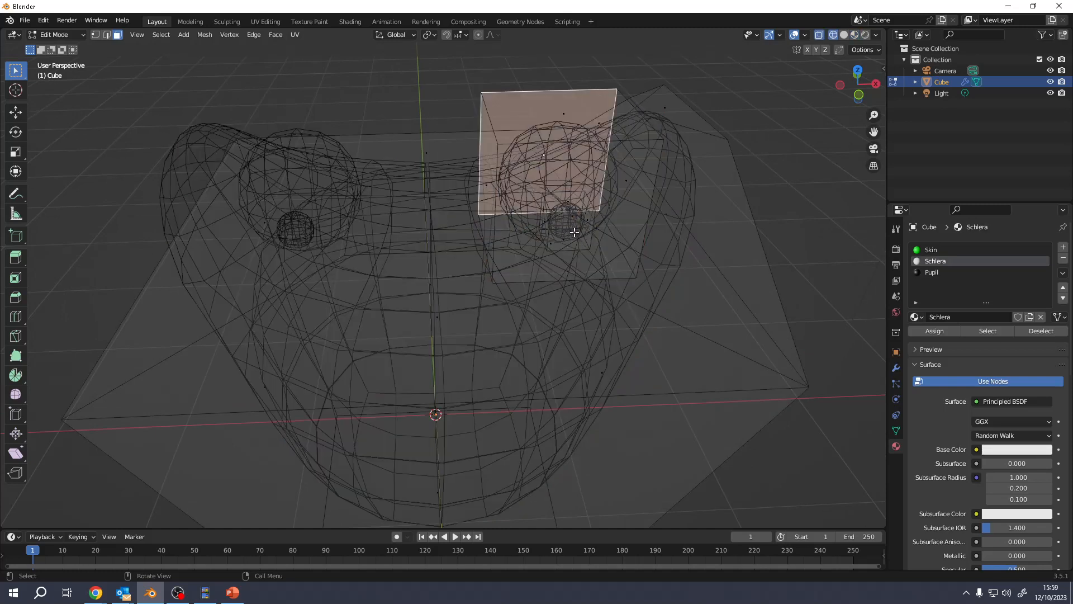
click(575, 233)
click(562, 158)
click(568, 227)
click(558, 163)
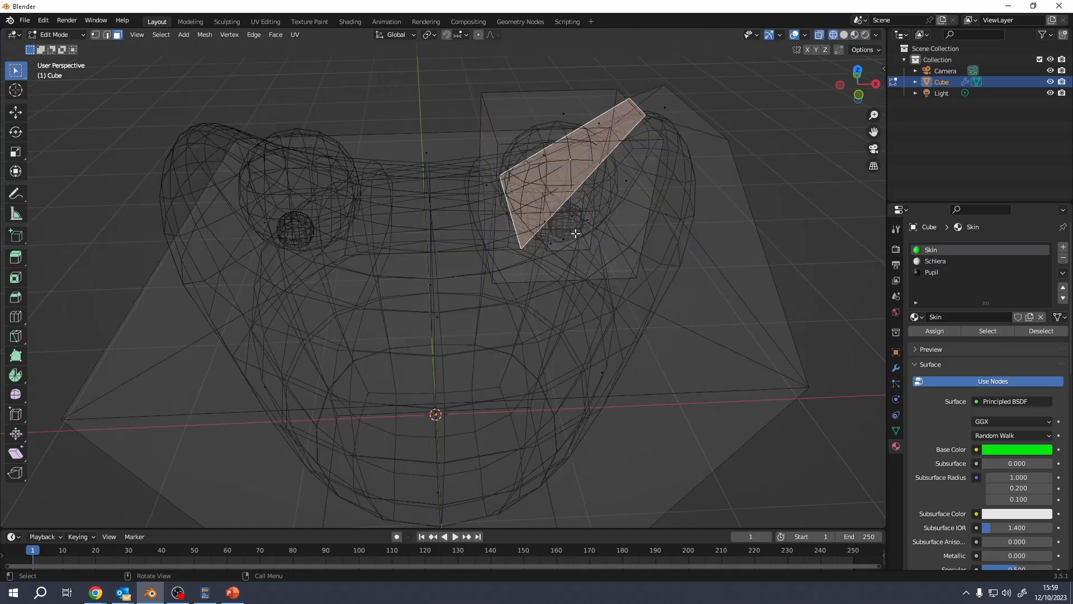
click(570, 233)
click(563, 160)
click(579, 231)
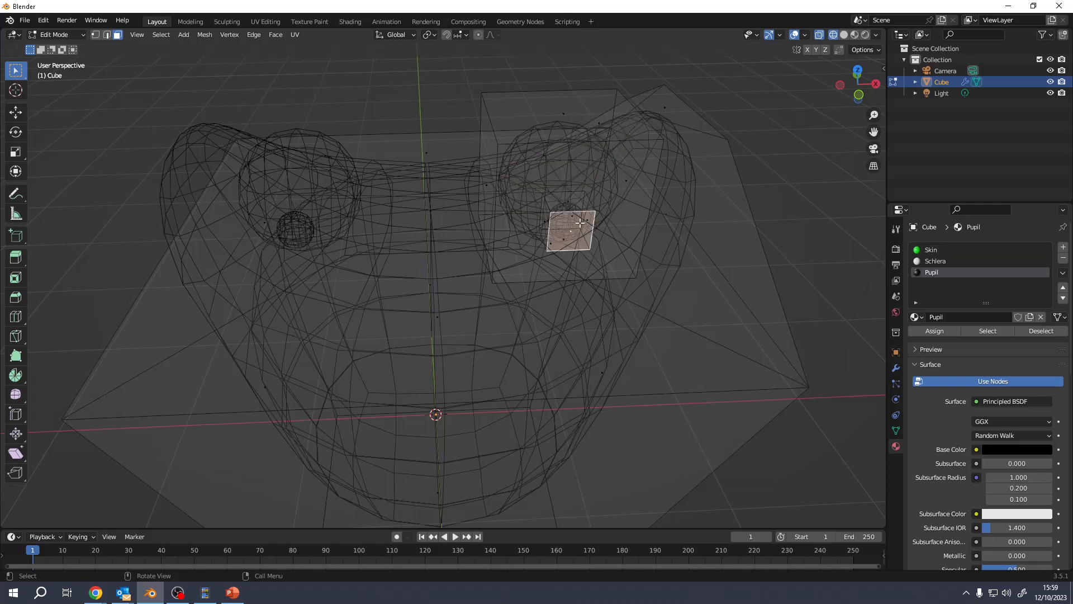
shift+click(565, 121)
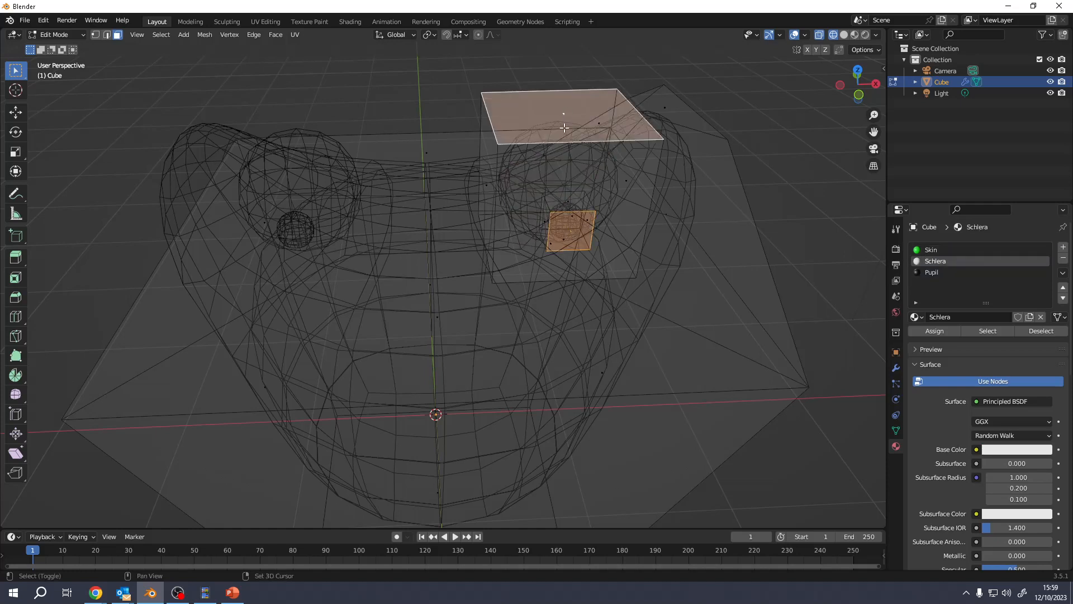
key(ctrl+l)
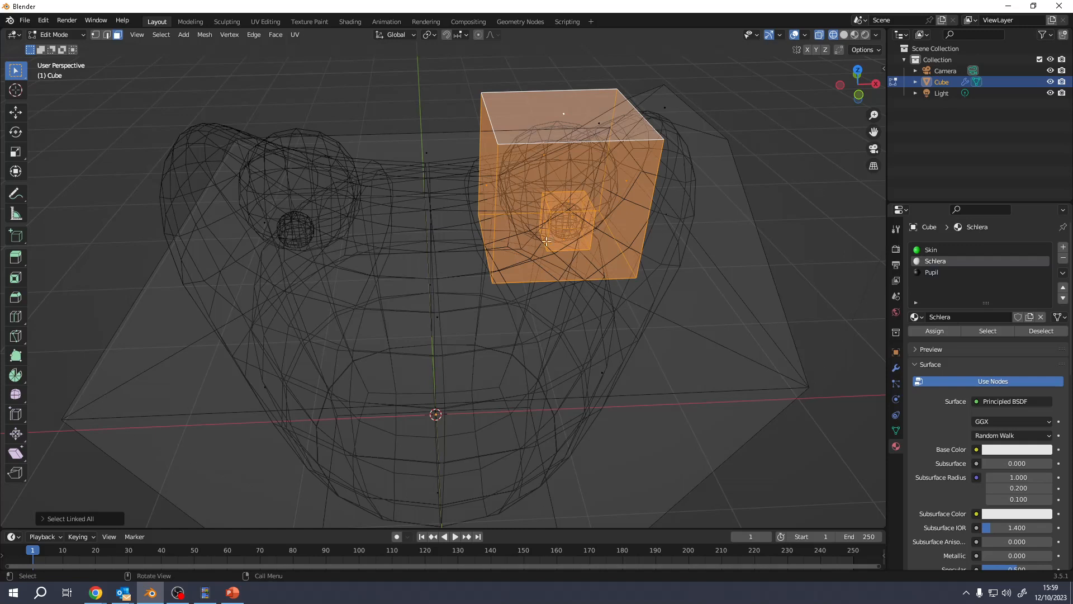
Step: Switch to Material Preview shading and move the selected eye and pupil cubes up until the eyes rest on top of the head
key(z)
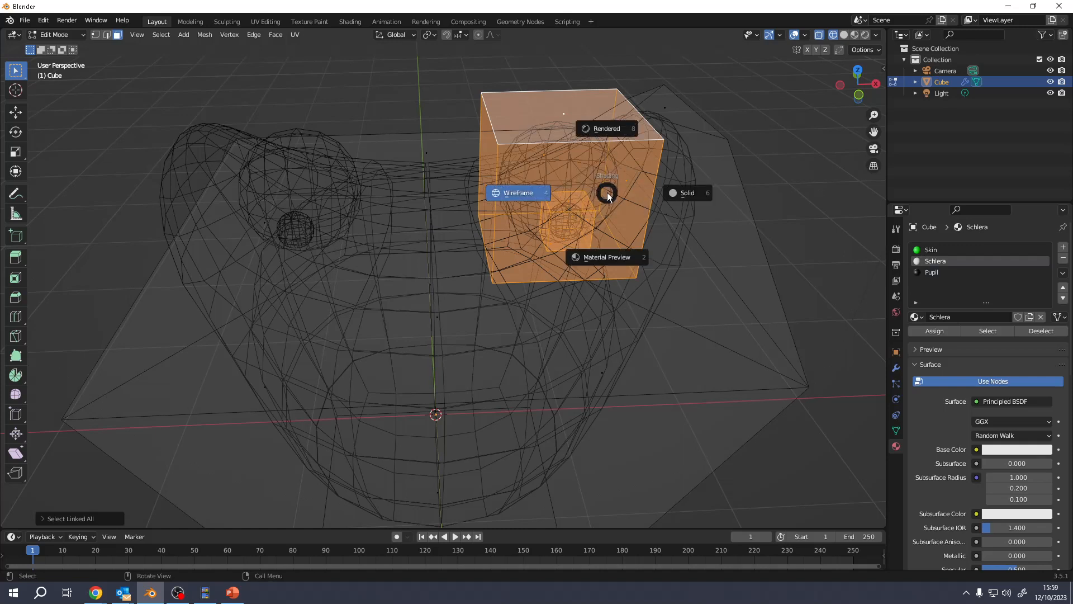
click(631, 253)
middle_drag(631, 253, 587, 224)
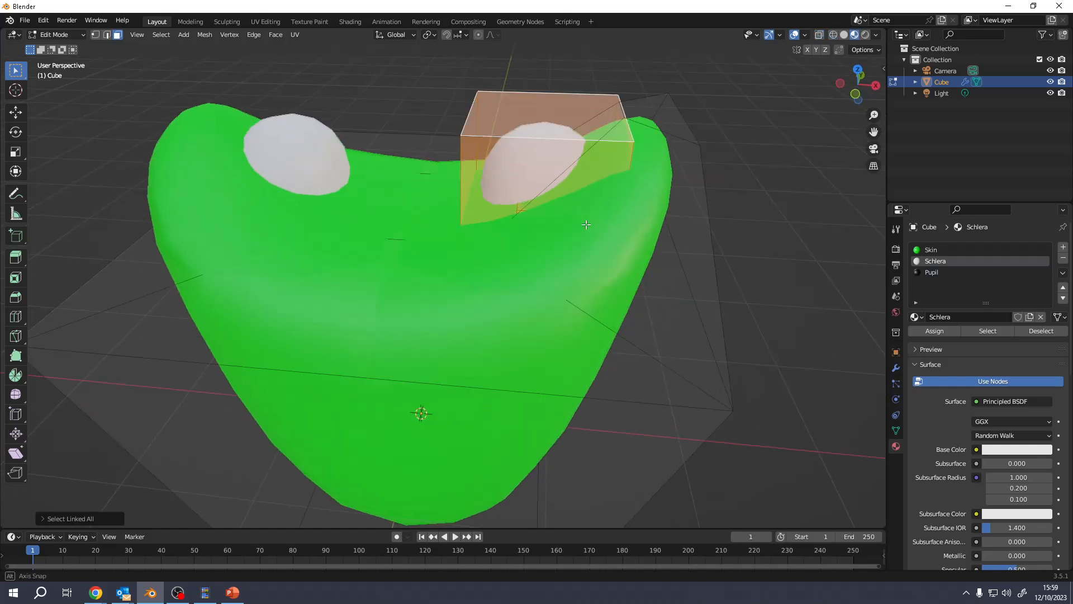
key(g)
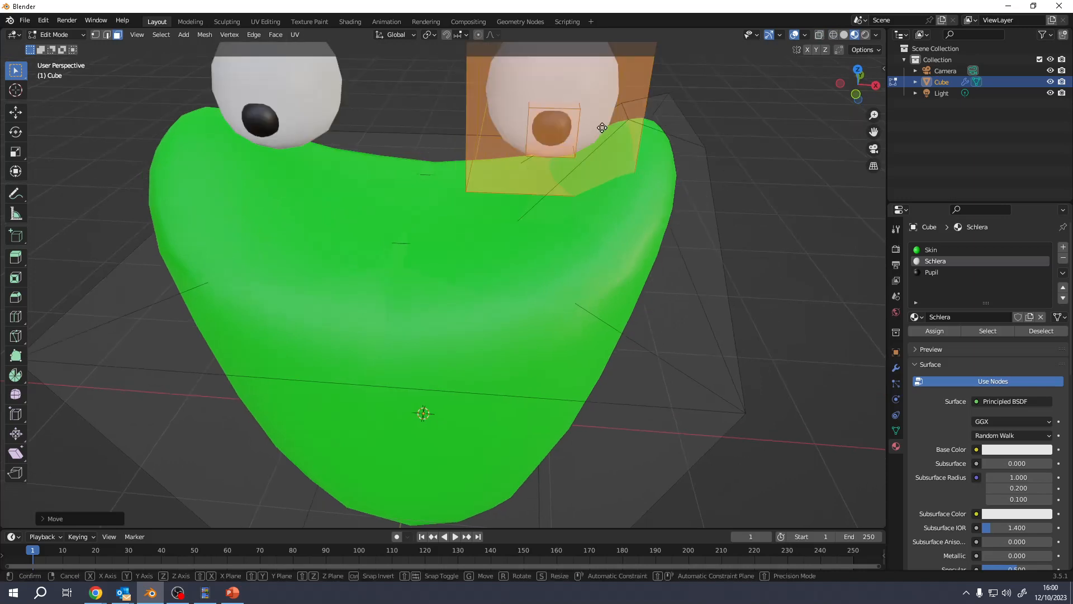
click(602, 127)
middle_drag(602, 127, 469, 287)
scroll(579, 233, down, 6)
Step: Inset the head's large side face by extruding it in place and scaling it down, with extra narrowing along X
click(480, 285)
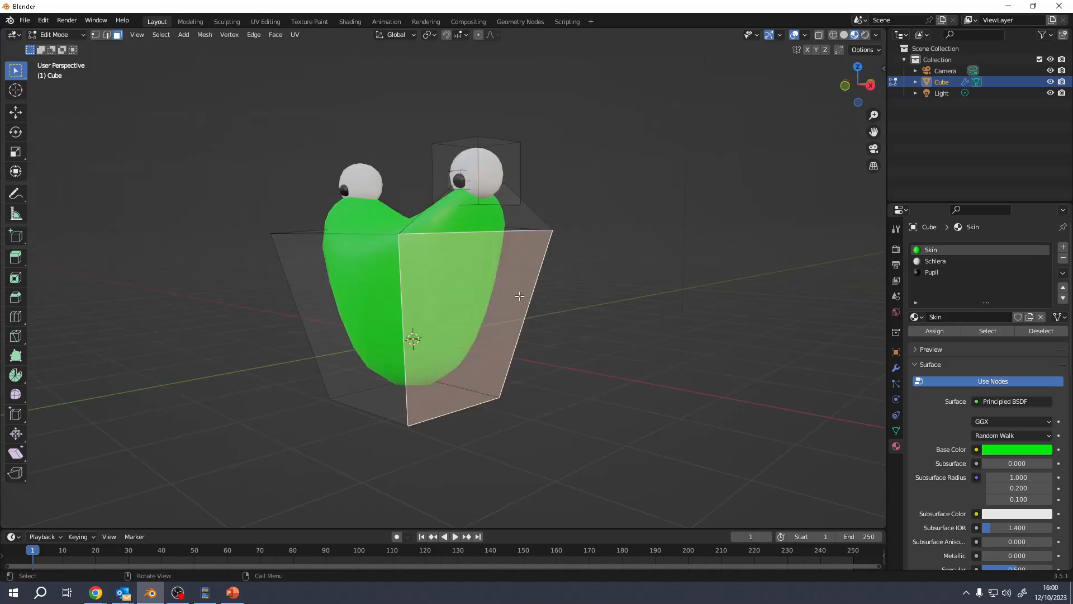
key(e)
key(Escape)
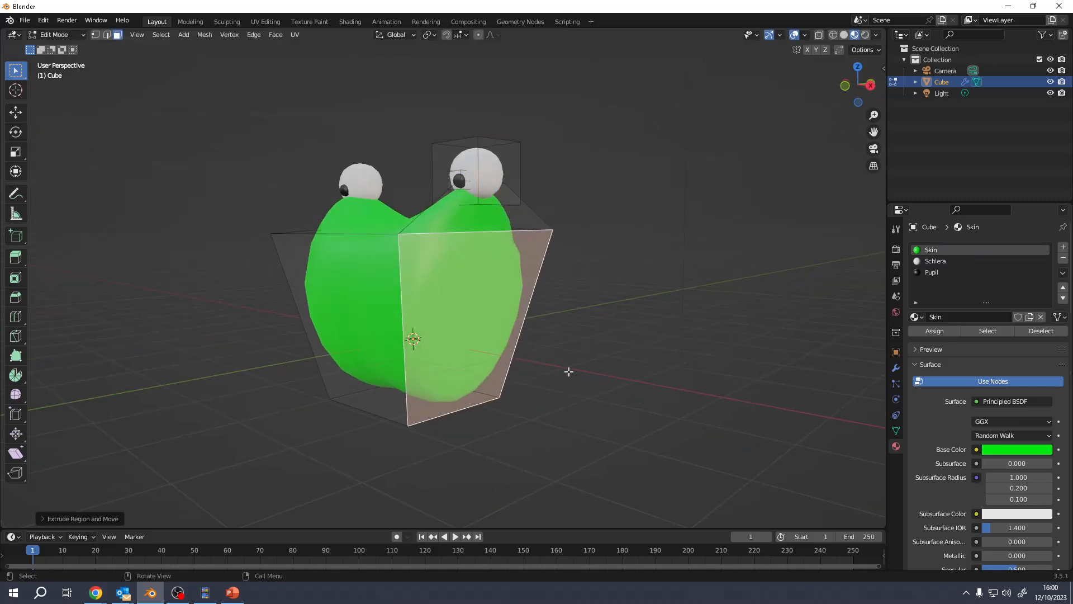
key(s)
click(526, 345)
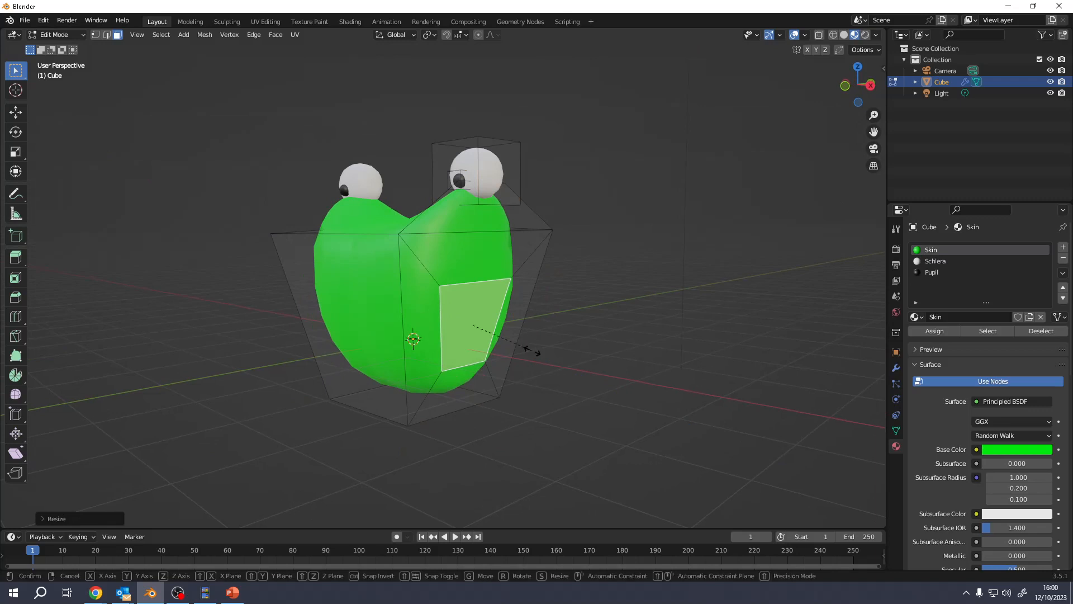
key(s)
key(x)
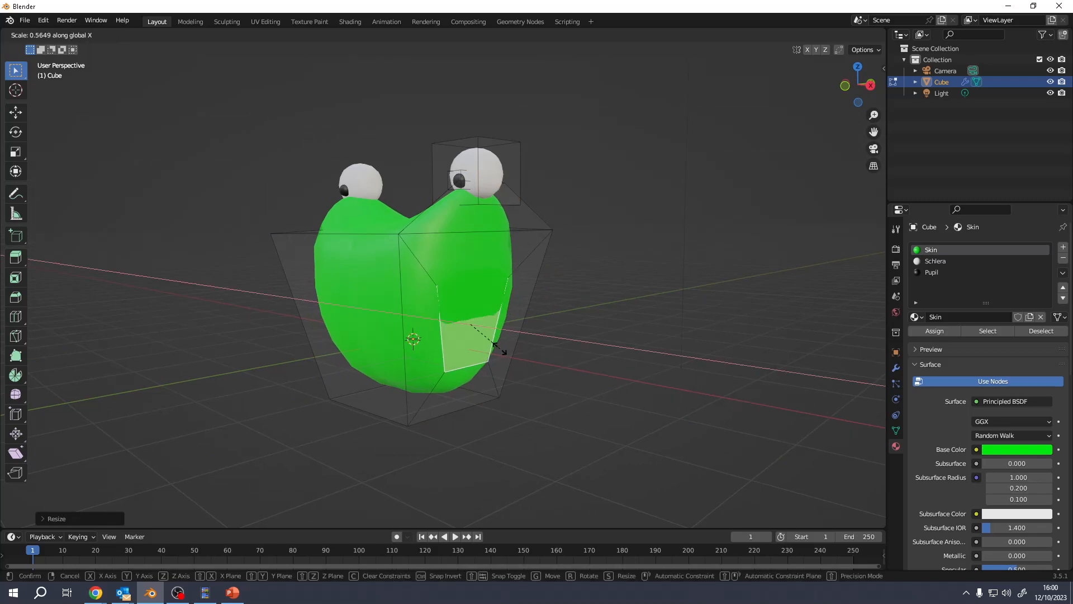
click(491, 348)
Step: Move the inset side face up along the side of the head and extrude it outward about 0.5 m to form an ear
middle_drag(491, 348, 525, 340)
key(g)
key(z)
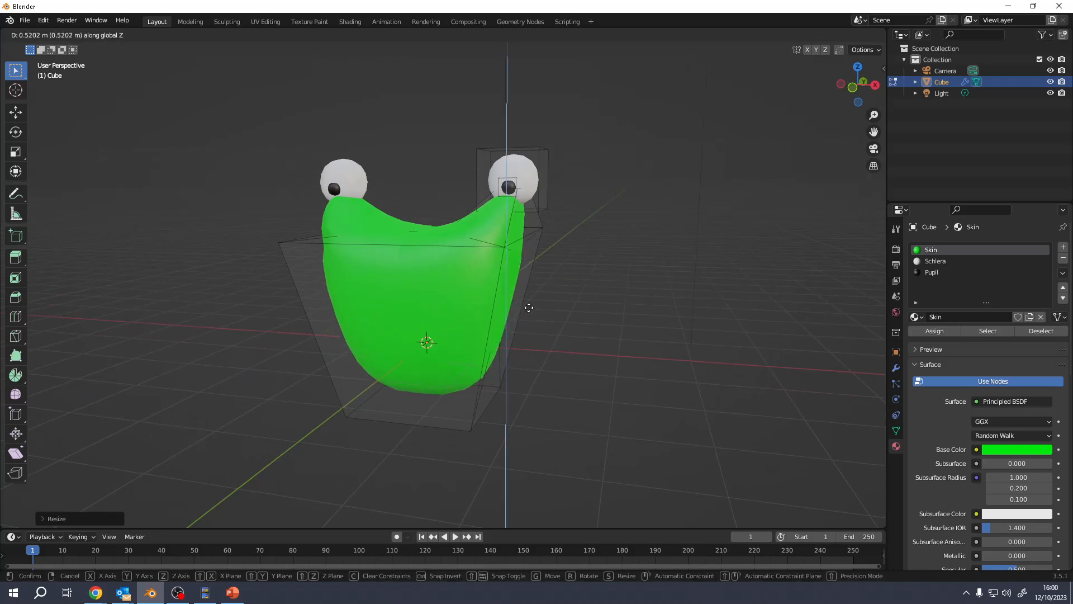
key(z)
click(539, 317)
key(e)
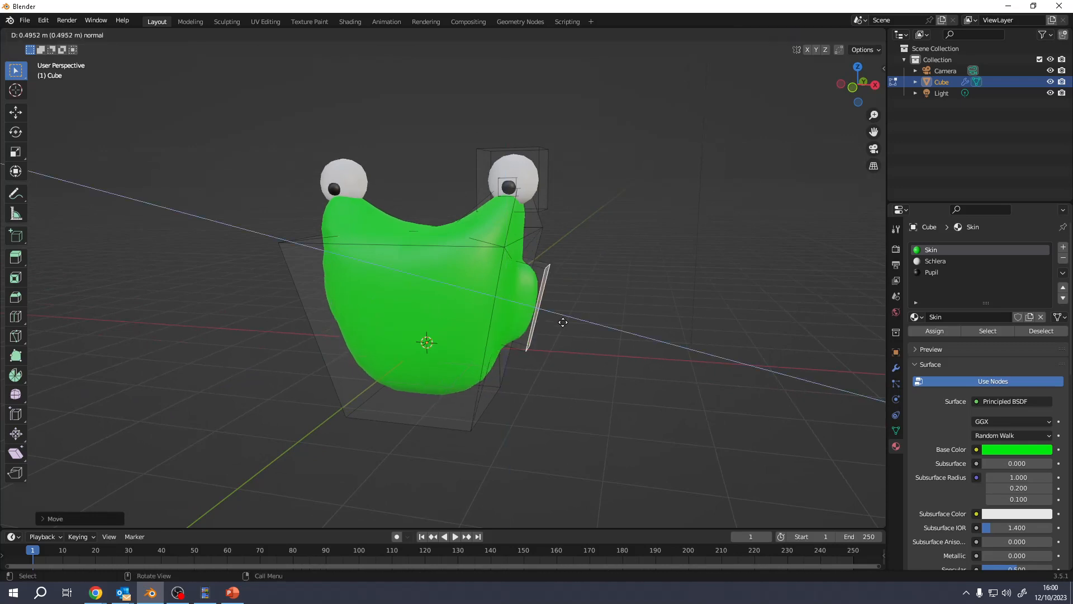
click(559, 316)
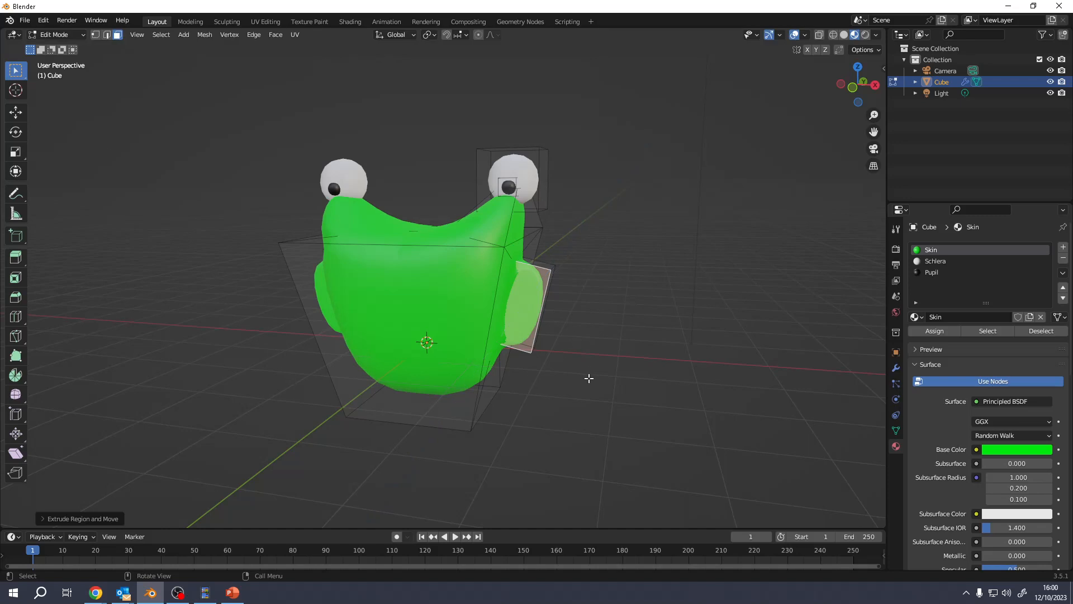
Step: Scale down the ear's outer face and extrude it about 0.08 m inward to hollow the ear
key(s)
click(567, 362)
key(e)
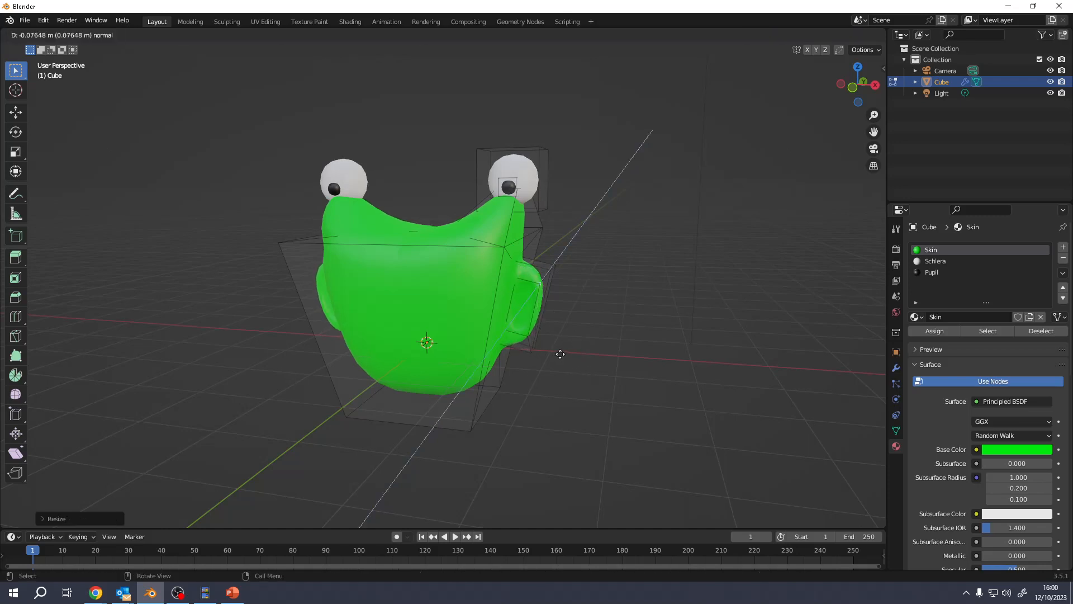
click(560, 353)
middle_drag(556, 347, 558, 318)
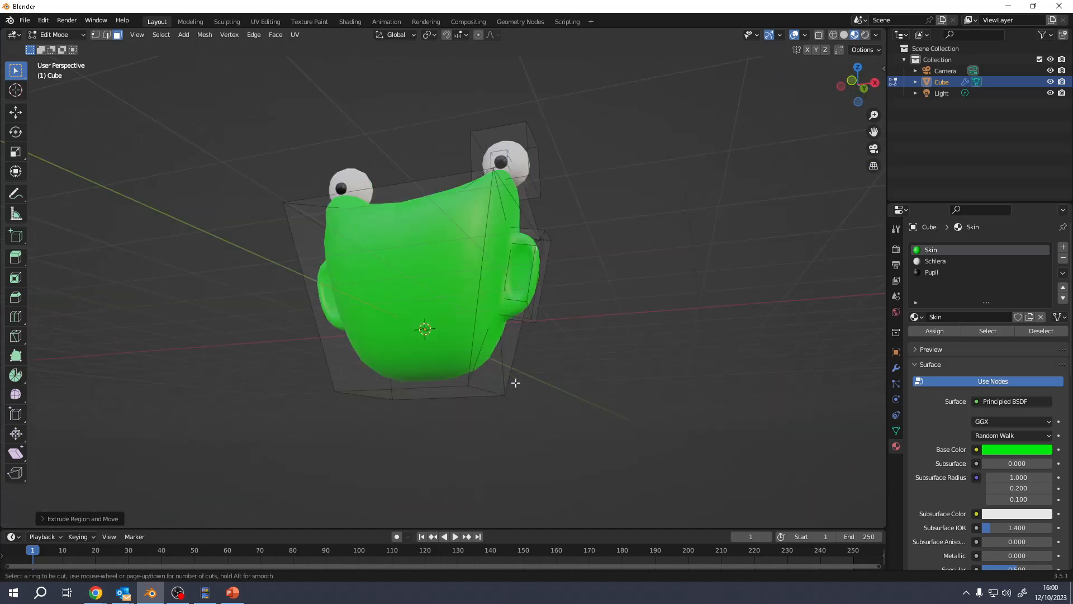
Step: Add two horizontal loop cuts around the head, one near the middle of the ear and one a little below it
key(ctrl+r)
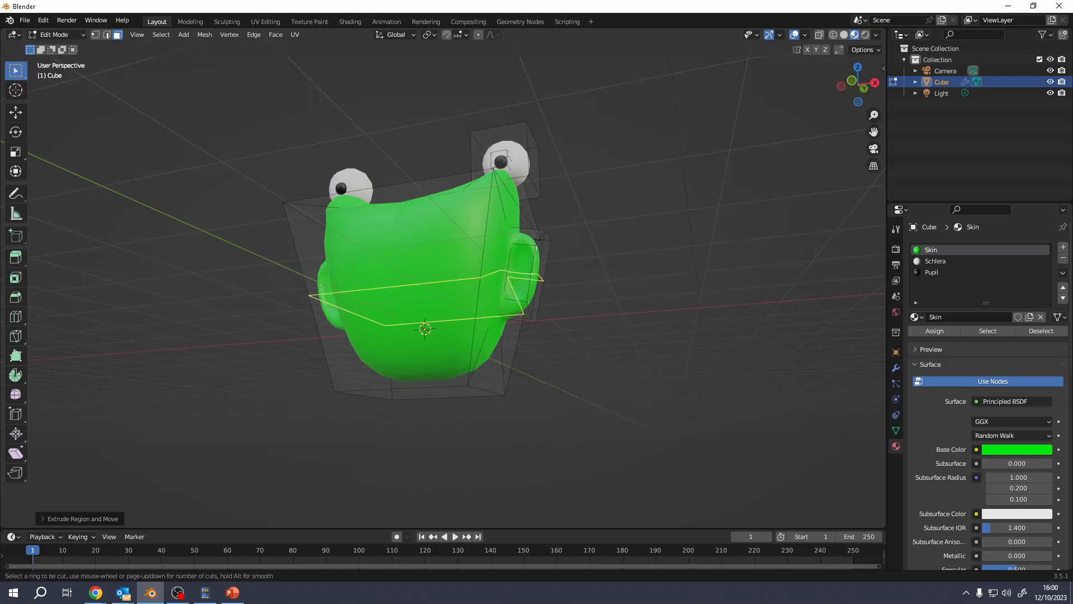
click(481, 277)
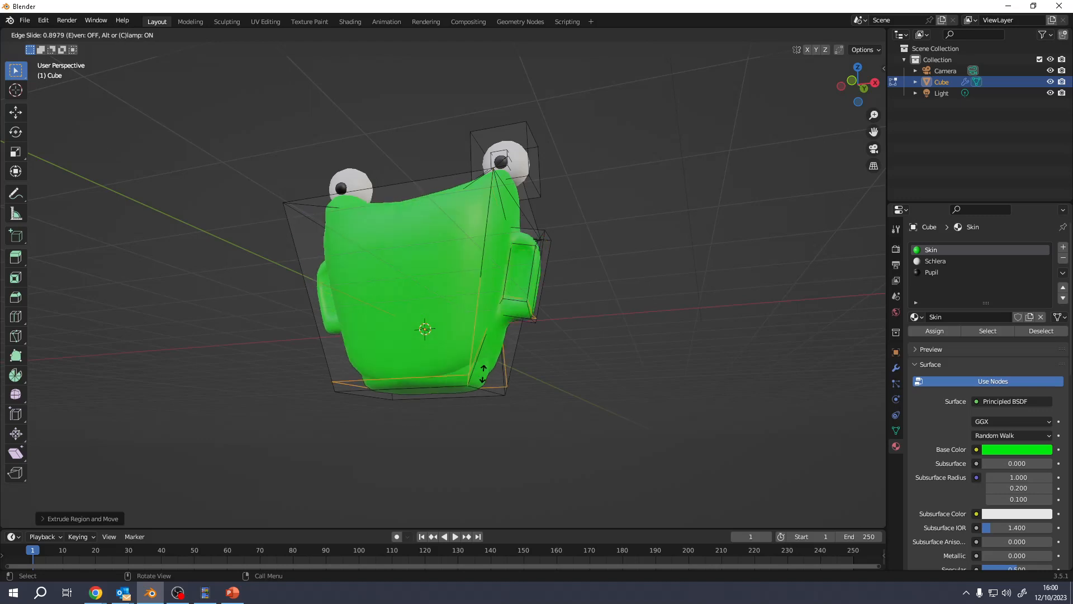
click(490, 276)
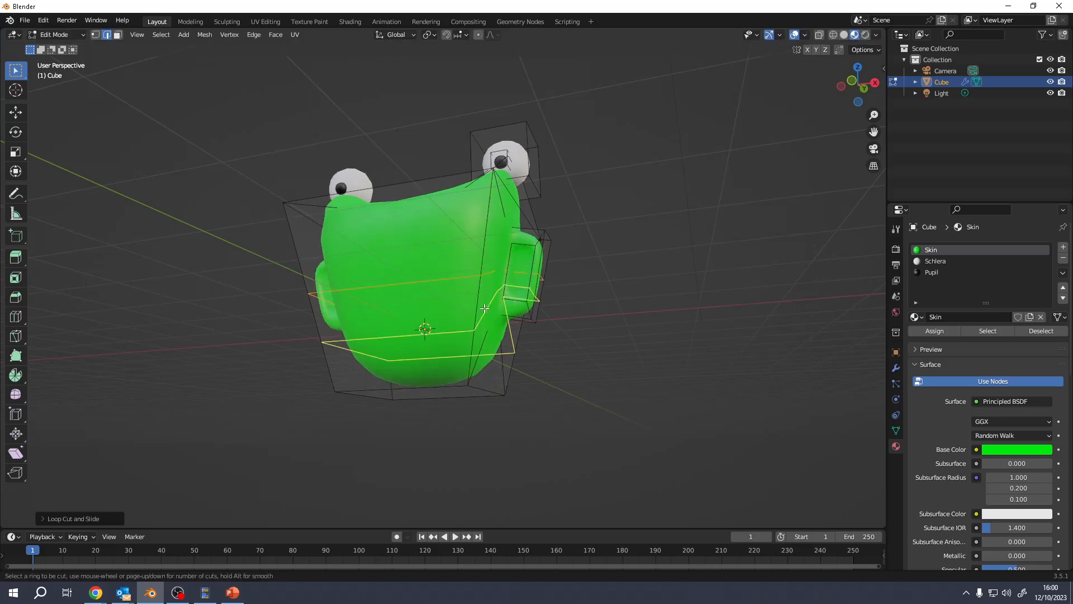
click(475, 312)
click(447, 299)
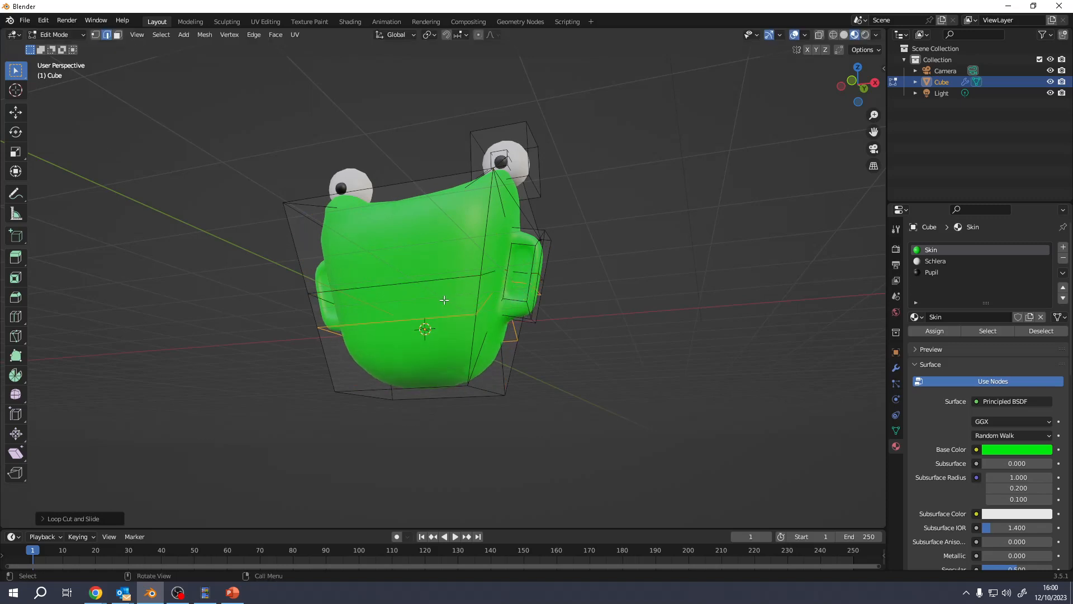
Step: In face select mode, extrude the narrow front face between the two loop cuts outward about 0.4 m as an upper lip
key(3)
click(418, 301)
middle_drag(418, 301, 447, 330)
key(e)
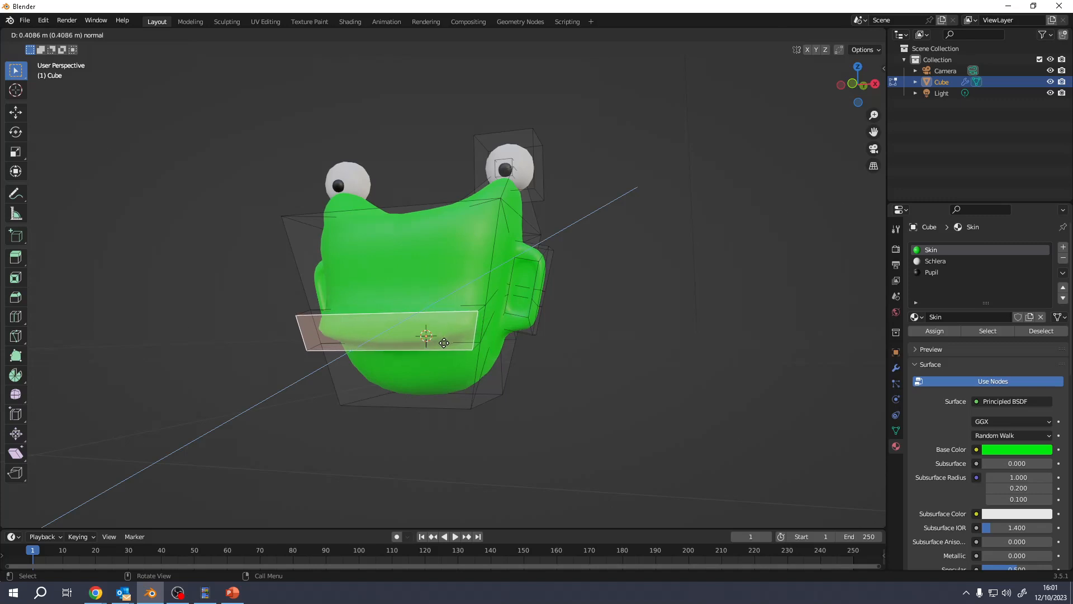
click(434, 335)
middle_drag(435, 335, 453, 293)
scroll(451, 263, up, 4)
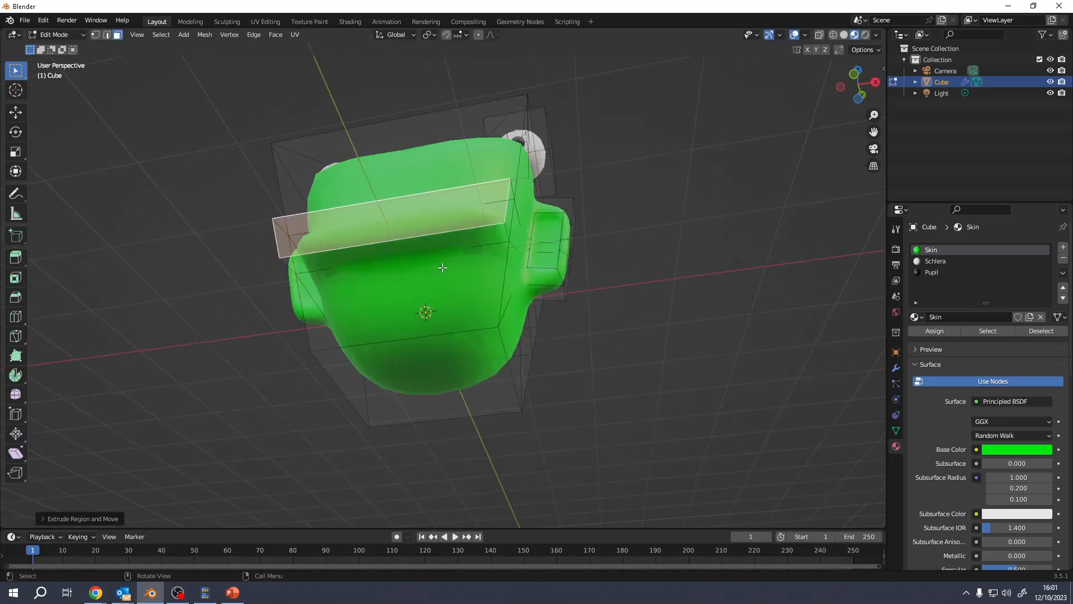
Step: Subdivide the underside face of the protruding lip with 2 cuts
key(ctrl+z)
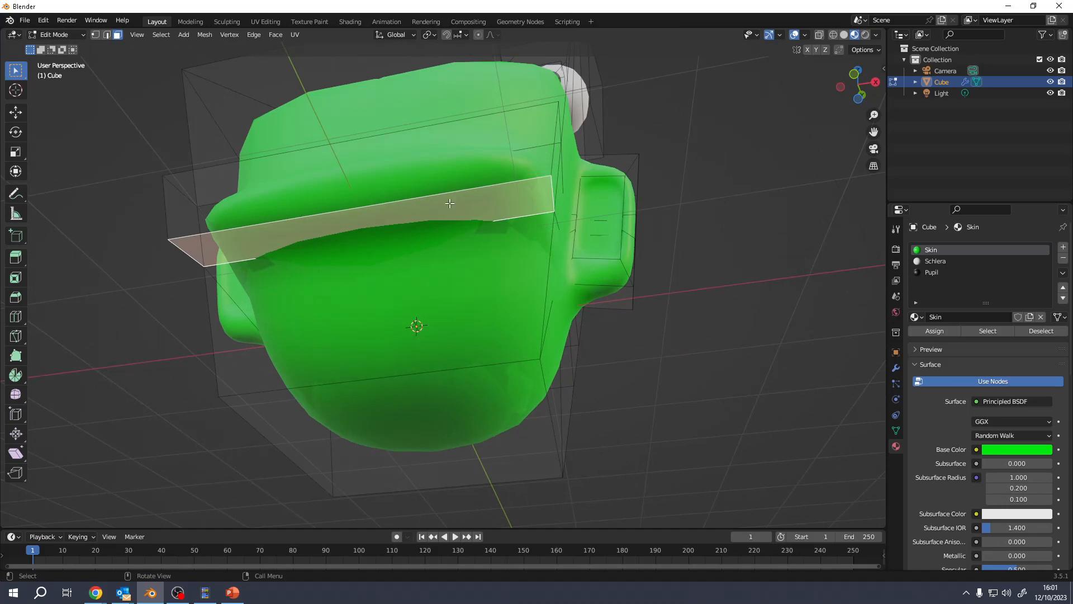
key(F3)
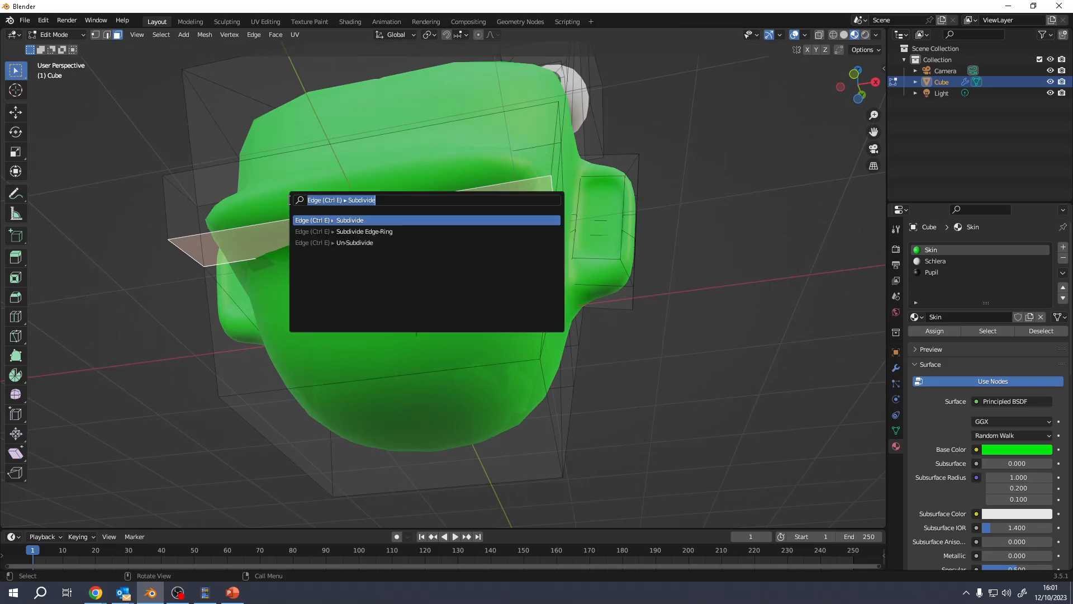
text(sub)
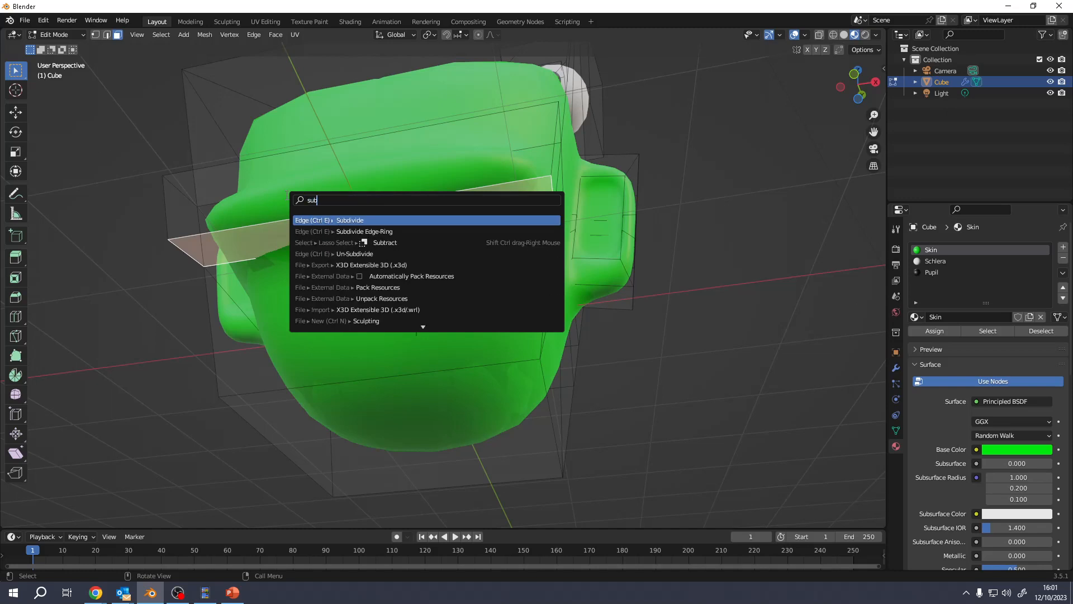
text(divid)
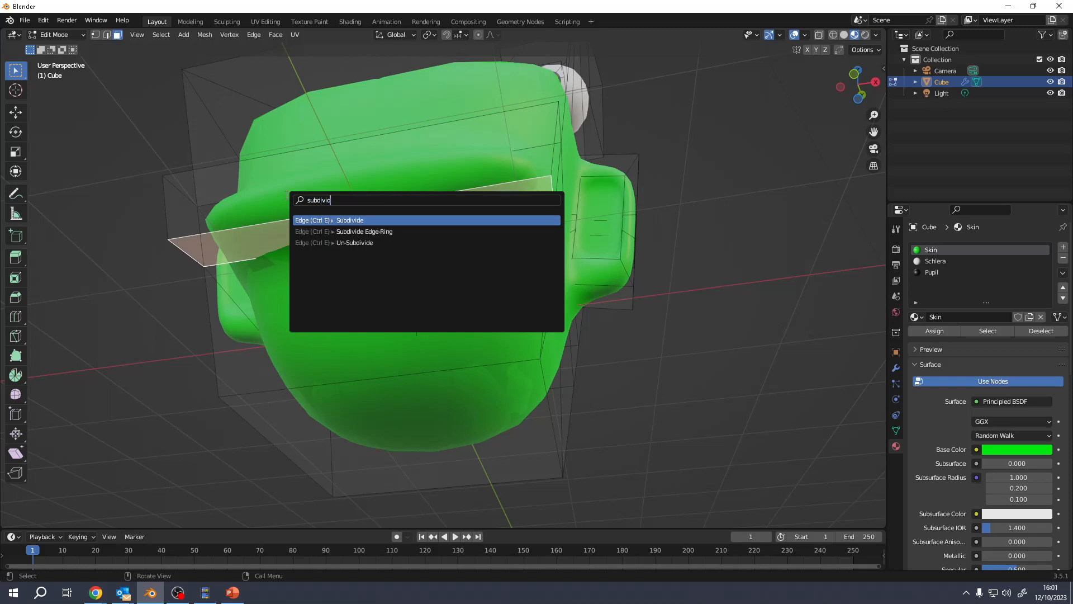
click(367, 220)
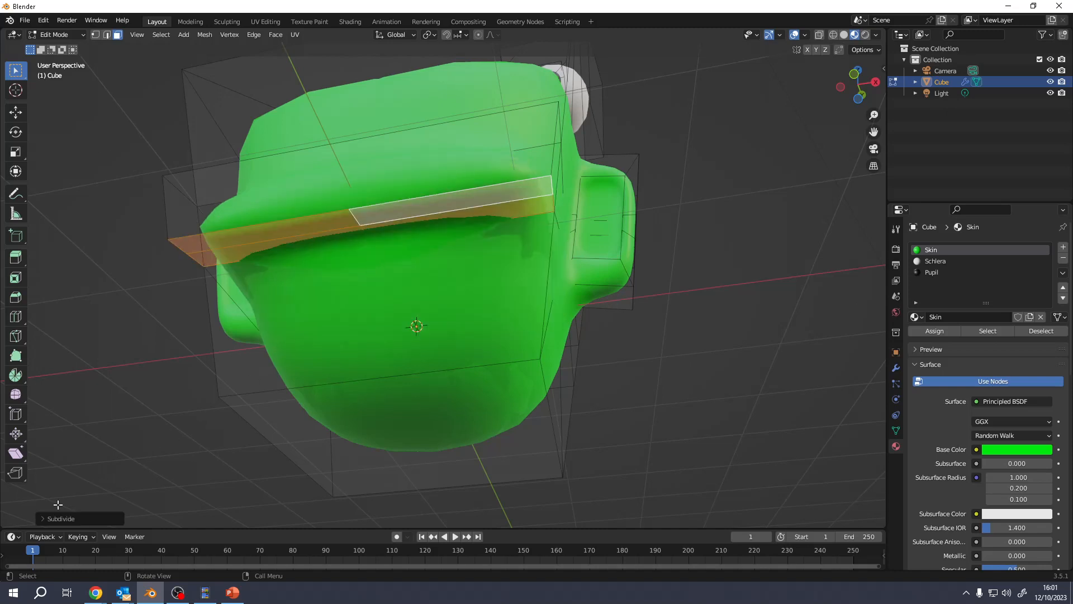
click(43, 519)
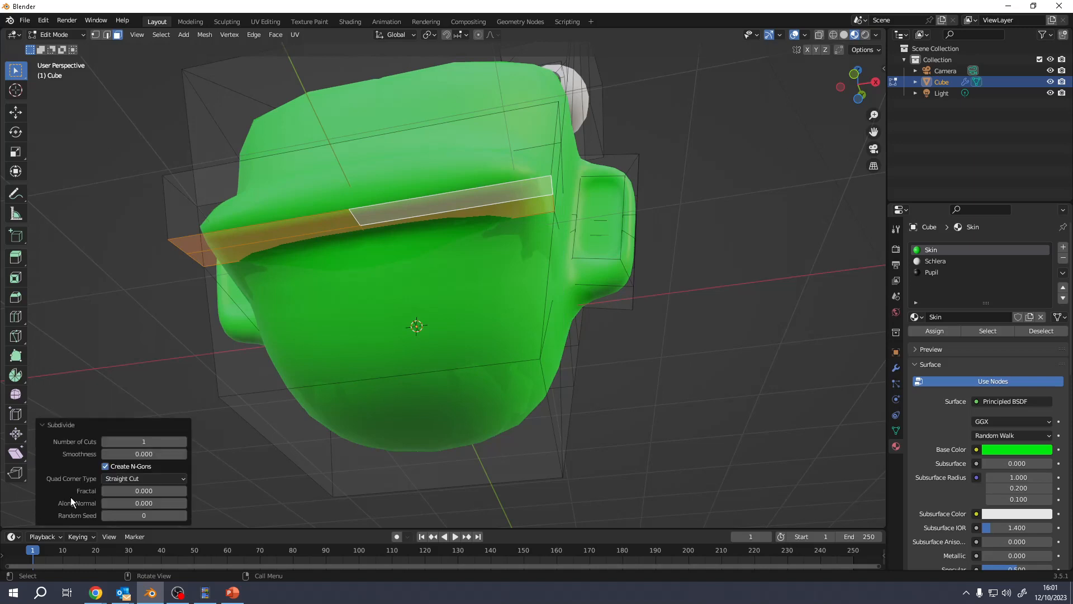
click(183, 443)
click(184, 442)
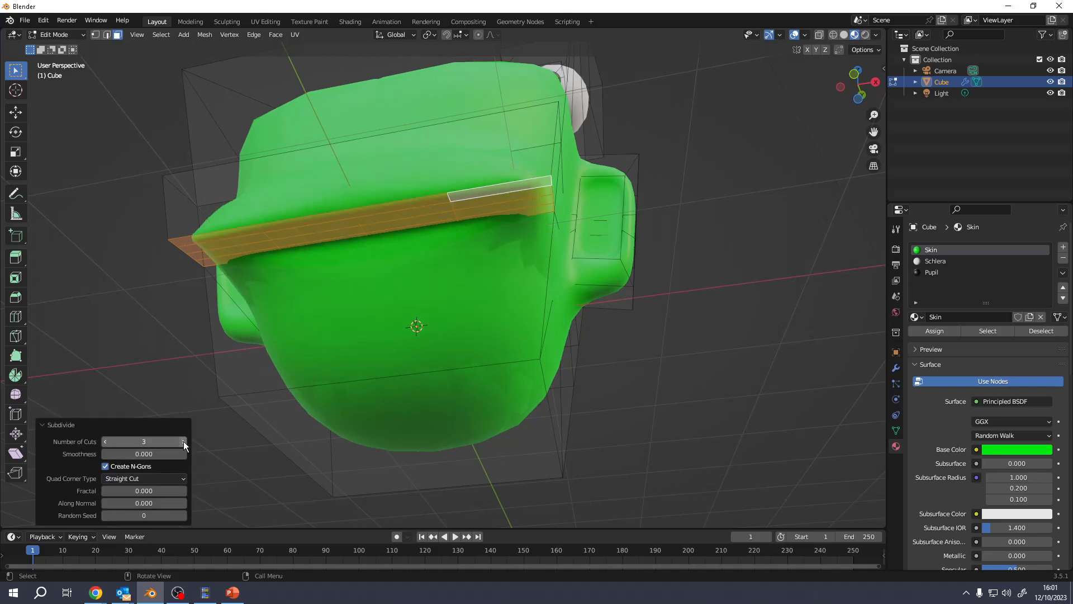
click(104, 442)
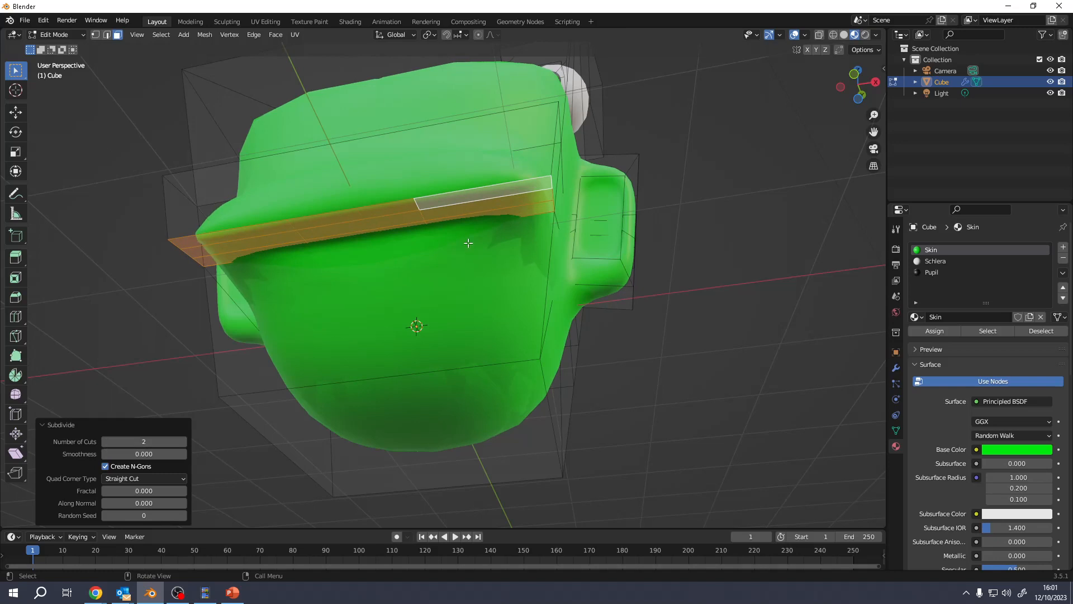
Step: Extrude the outer corner face of the lip's underside about 0.11 m down and scale its end face to 0.562
key(e)
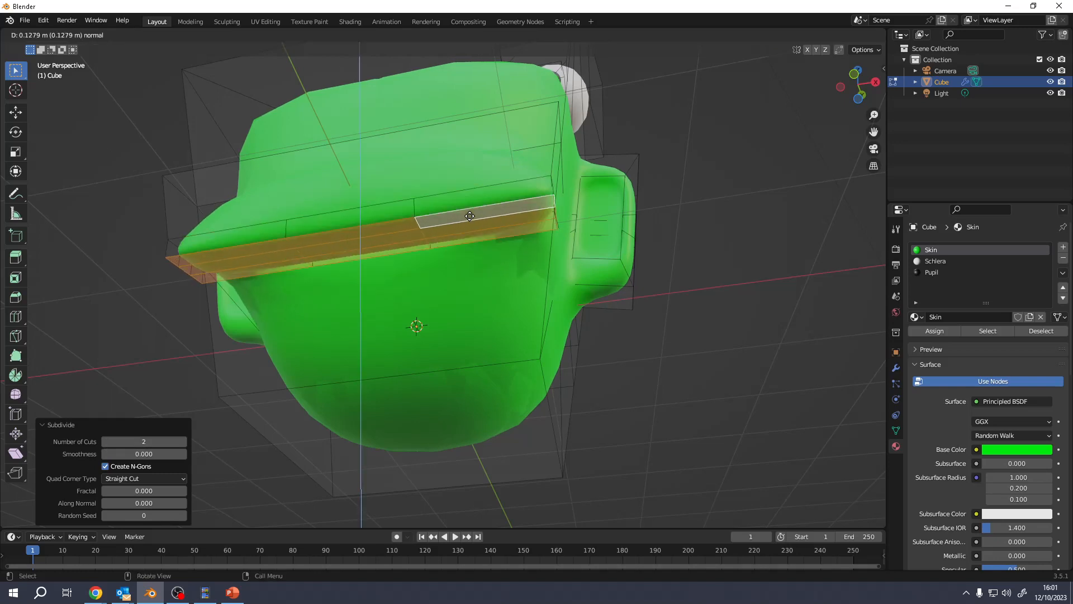
right_click(470, 216)
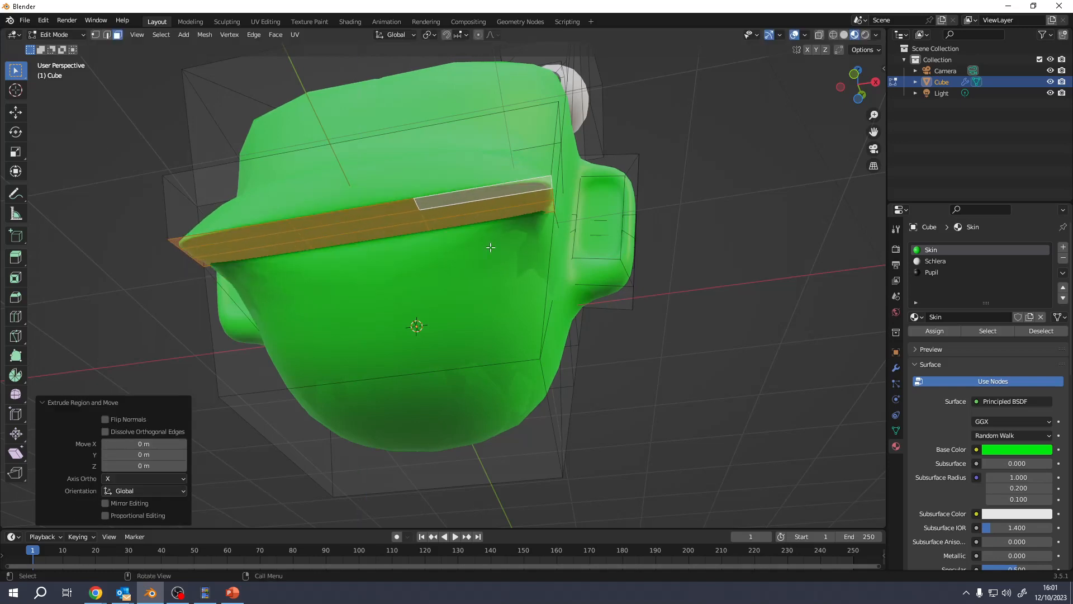
click(490, 195)
alt+shift+click(492, 196)
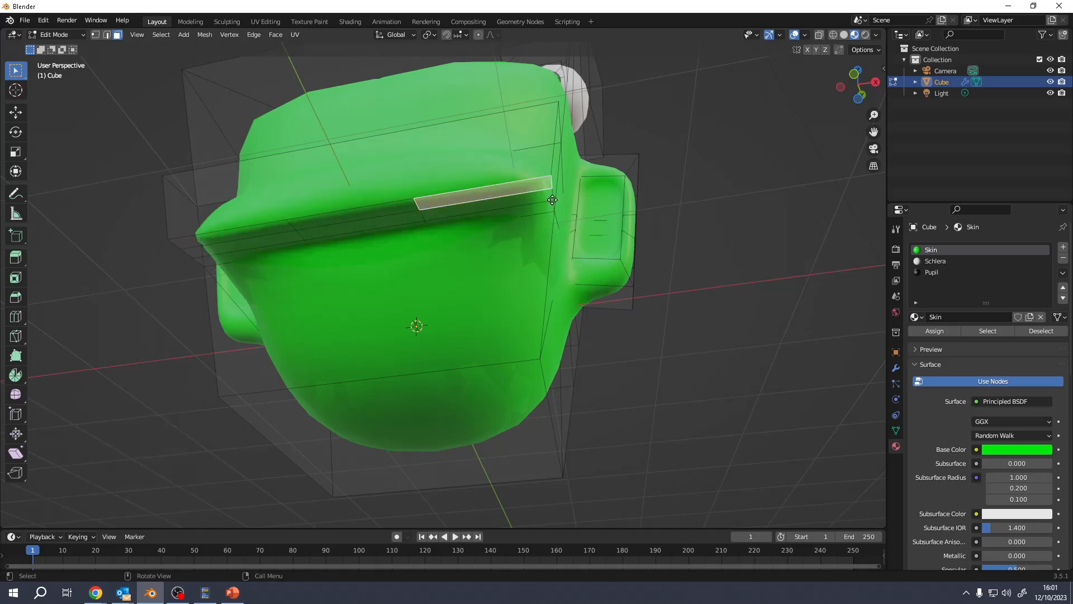
key(e)
click(550, 217)
key(s)
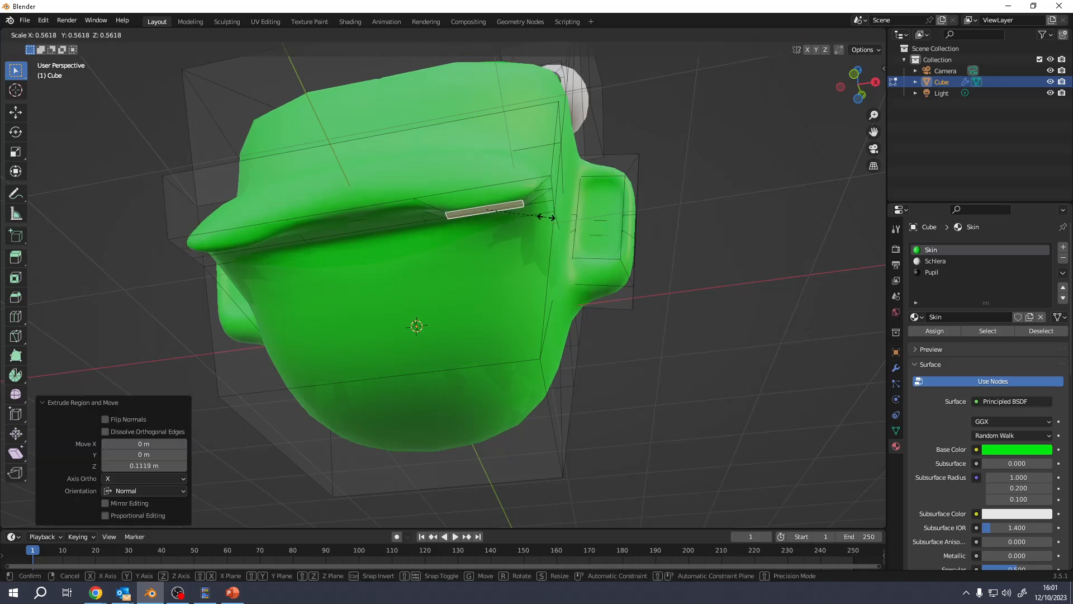
click(460, 220)
Step: Extrude the front middle face of the lip's underside about 0.11 m downward as another tooth
middle_drag(459, 220, 417, 263)
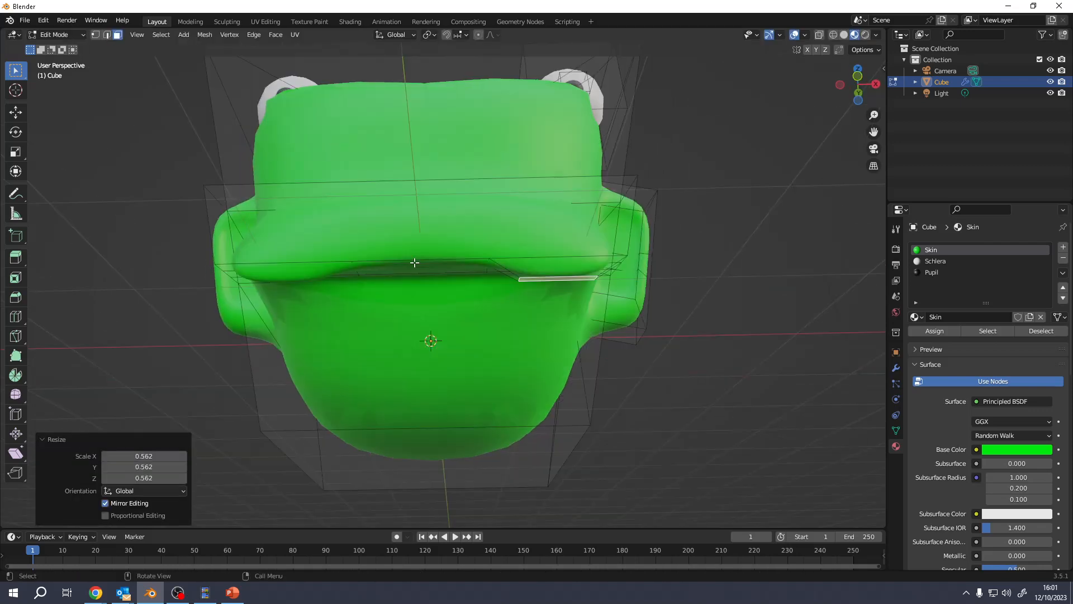
key(e)
click(431, 275)
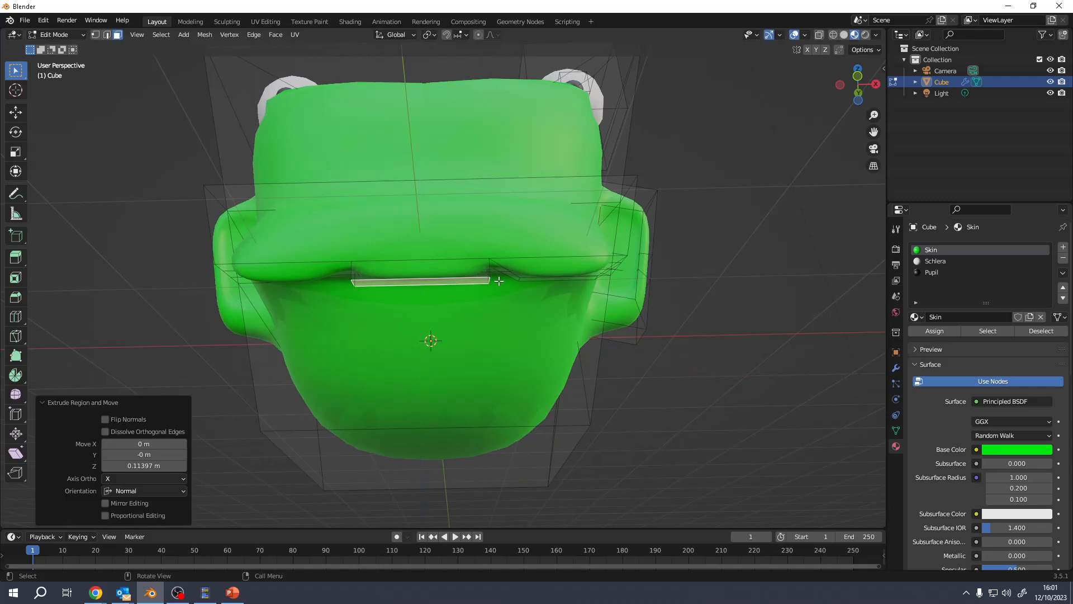
Step: Add the side tooth faces under the lip to the selection and extend it to all linked geometry
middle_drag(431, 275, 516, 136)
shift+click(516, 136)
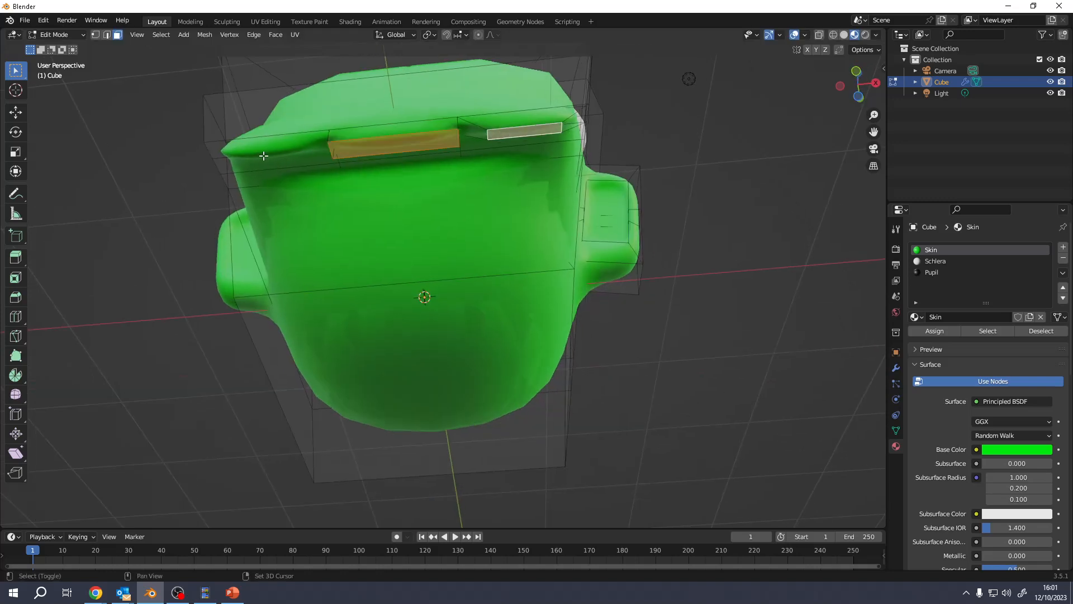
shift+click(267, 155)
middle_drag(290, 161, 412, 171)
shift+click(567, 193)
shift+click(609, 211)
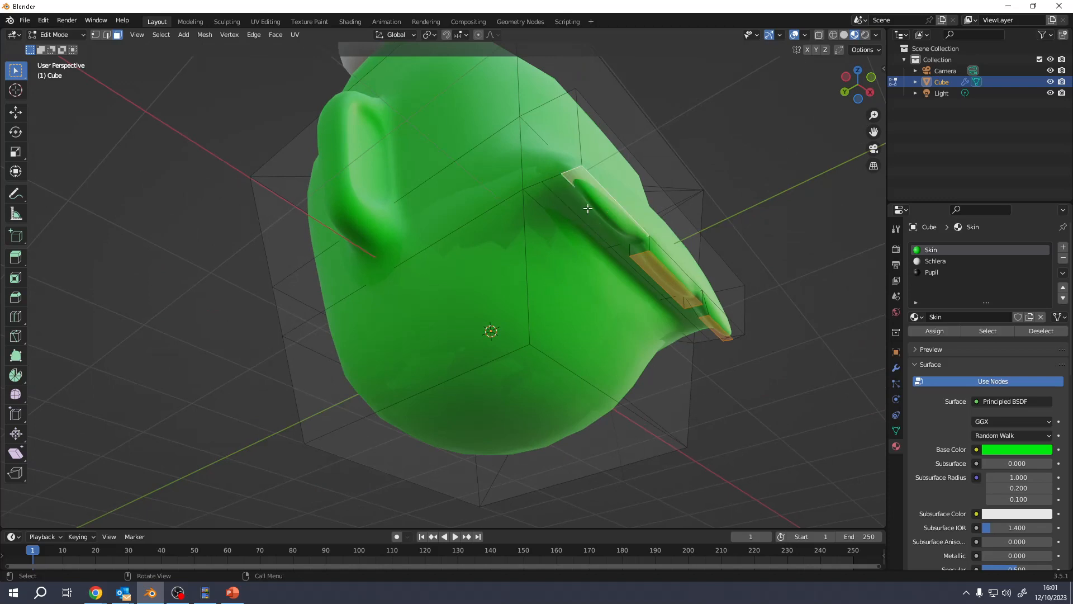
middle_drag(582, 208, 546, 217)
key(ctrl+l)
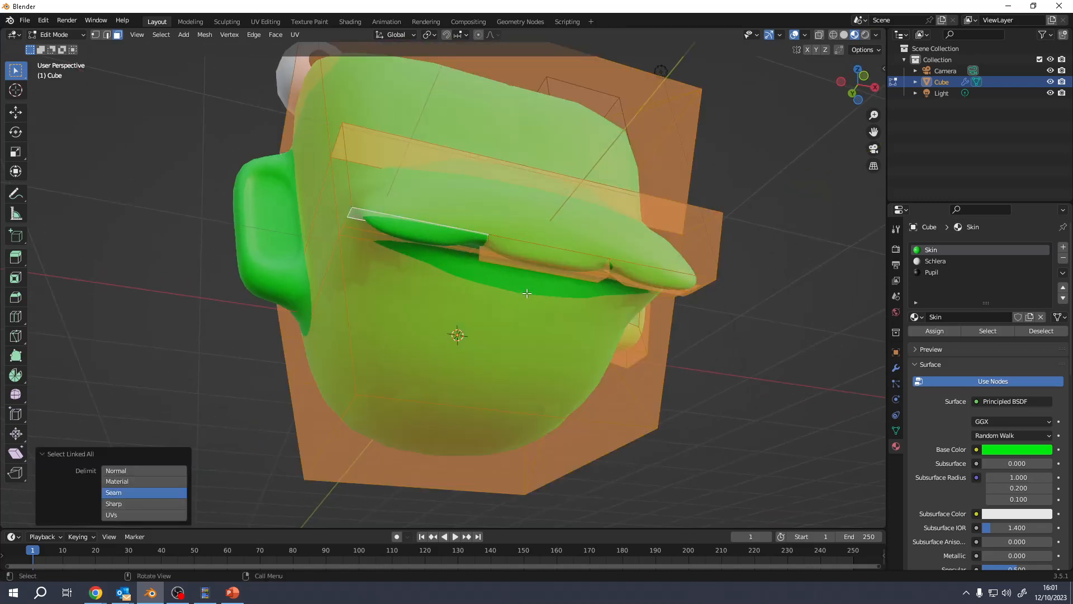
Step: Replace the whole-mesh selection with the end faces of the middle and side teeth, and grow it once to include their sides
middle_drag(409, 267, 411, 230)
key(a)
key(alt+a)
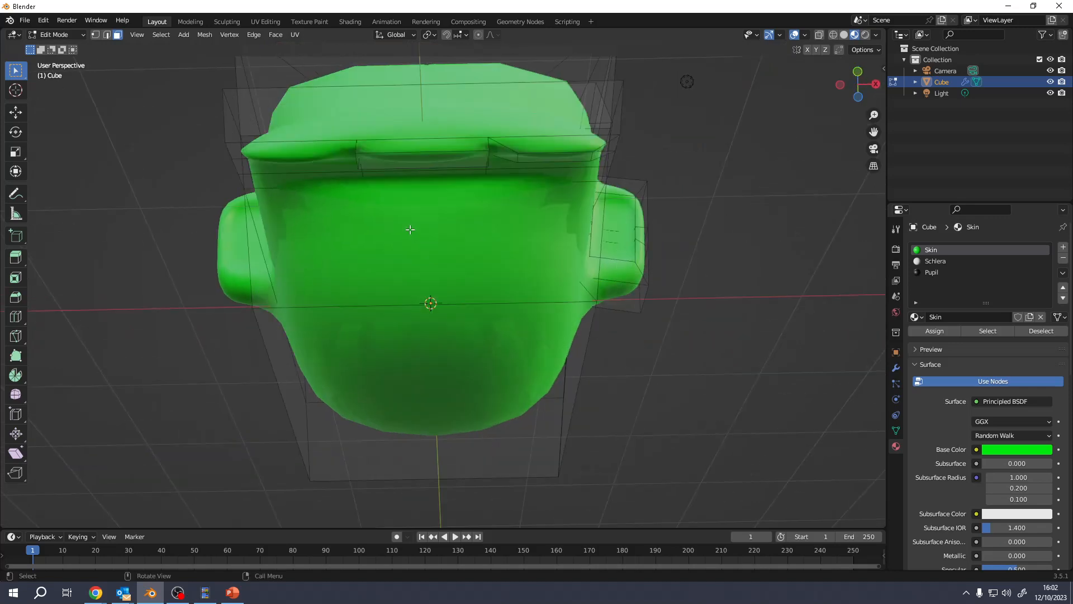
click(553, 158)
middle_drag(554, 159, 474, 151)
scroll(475, 150, up, 1)
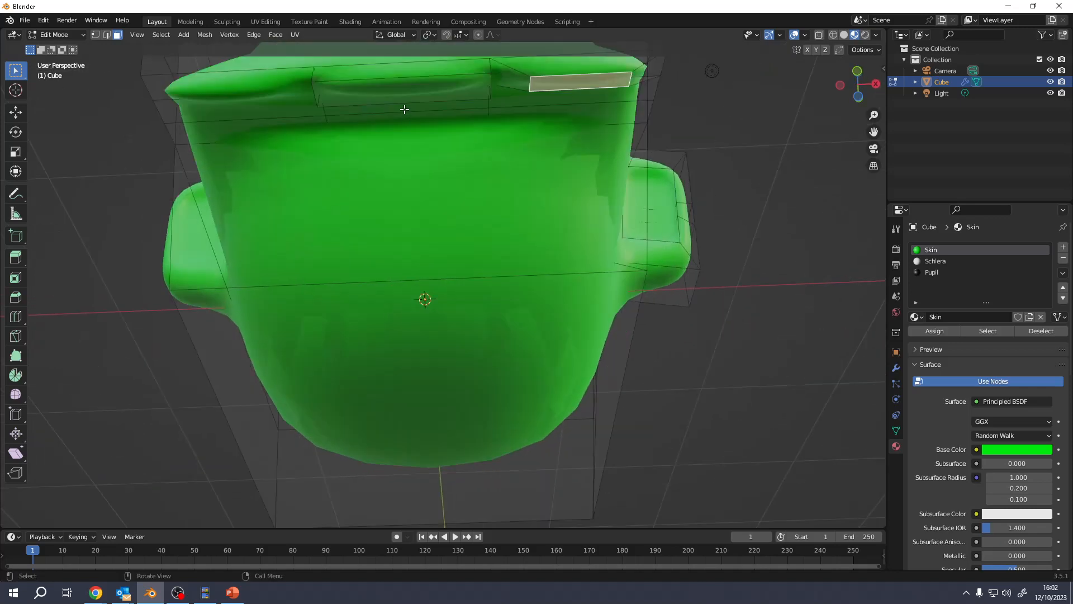
shift+click(401, 93)
middle_drag(402, 93, 211, 220)
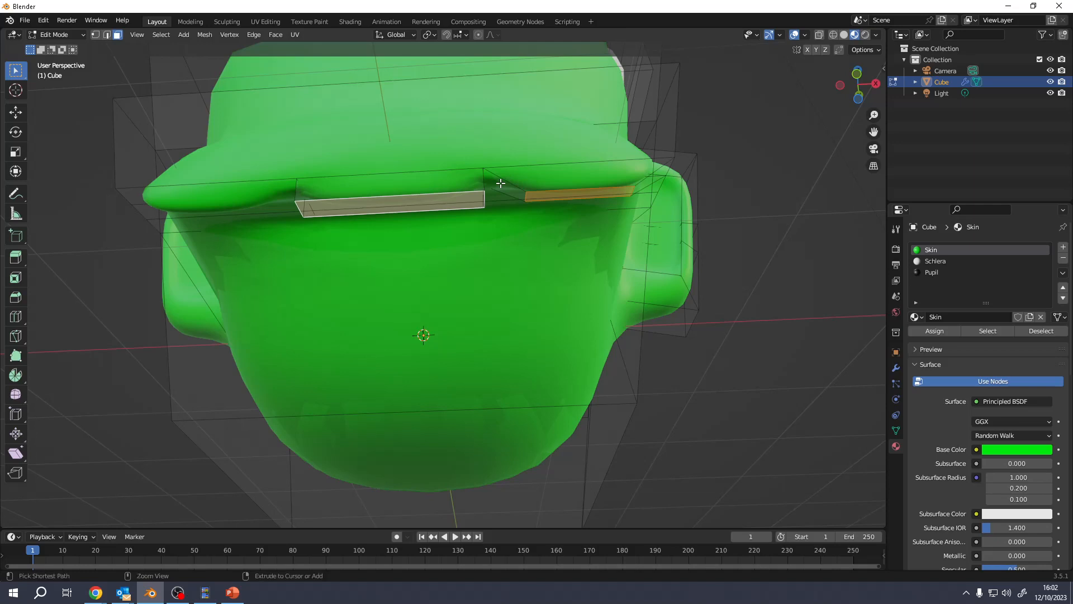
key(ctrl+KP_Add)
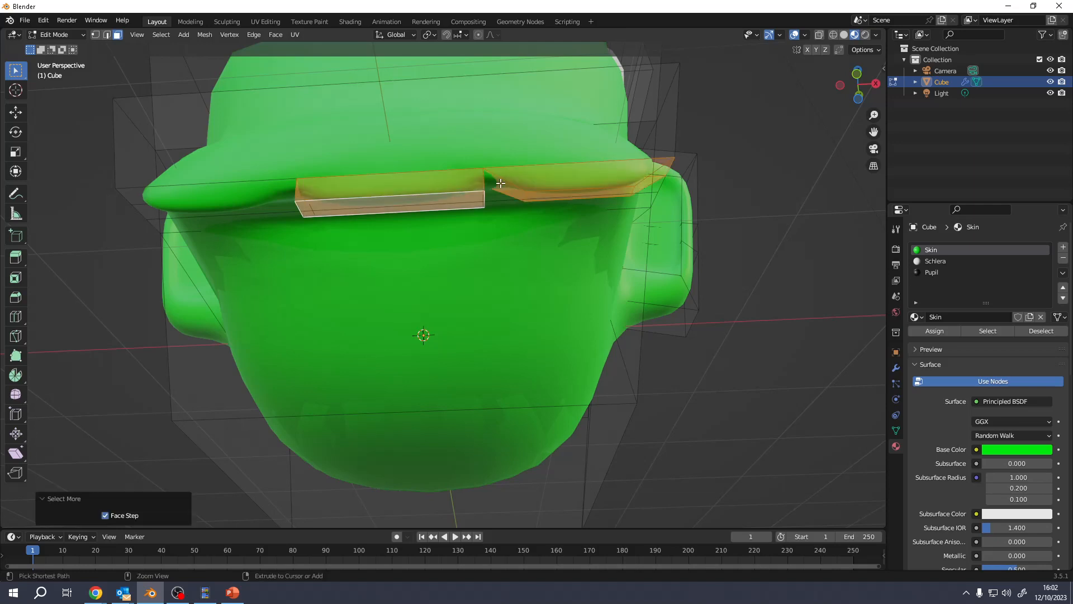
key(ctrl+KP_Subtract)
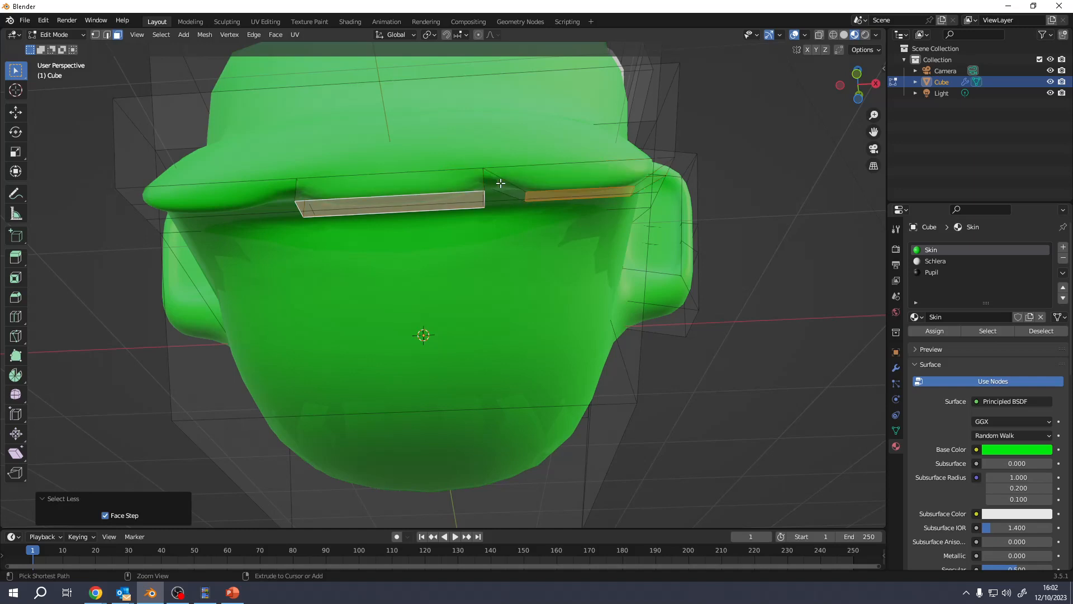
key(ctrl+KP_Add)
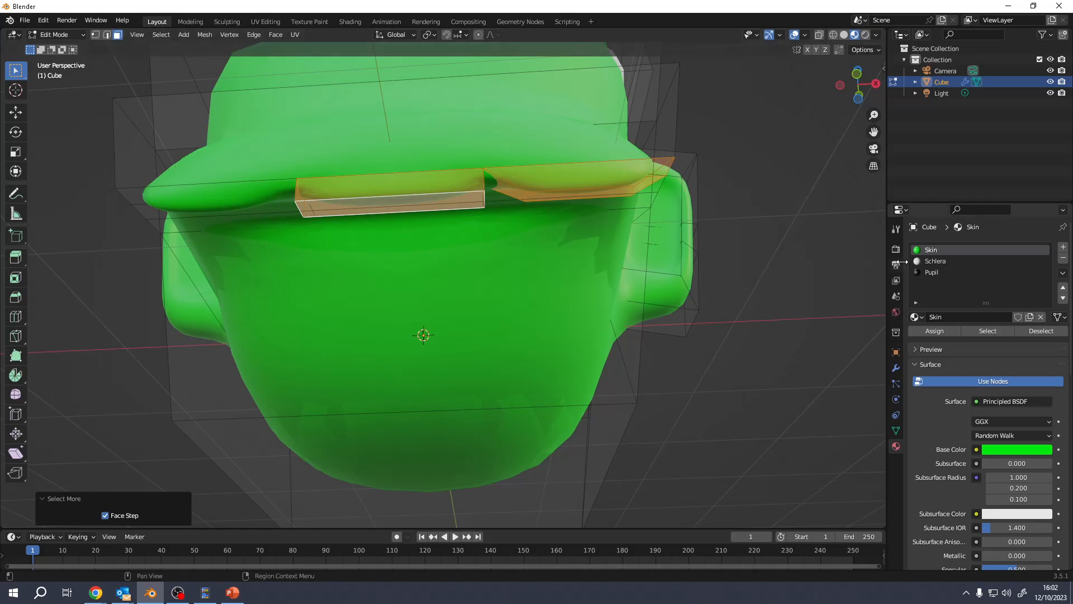
Step: Assign the Schlera material to the selected tooth faces
click(941, 262)
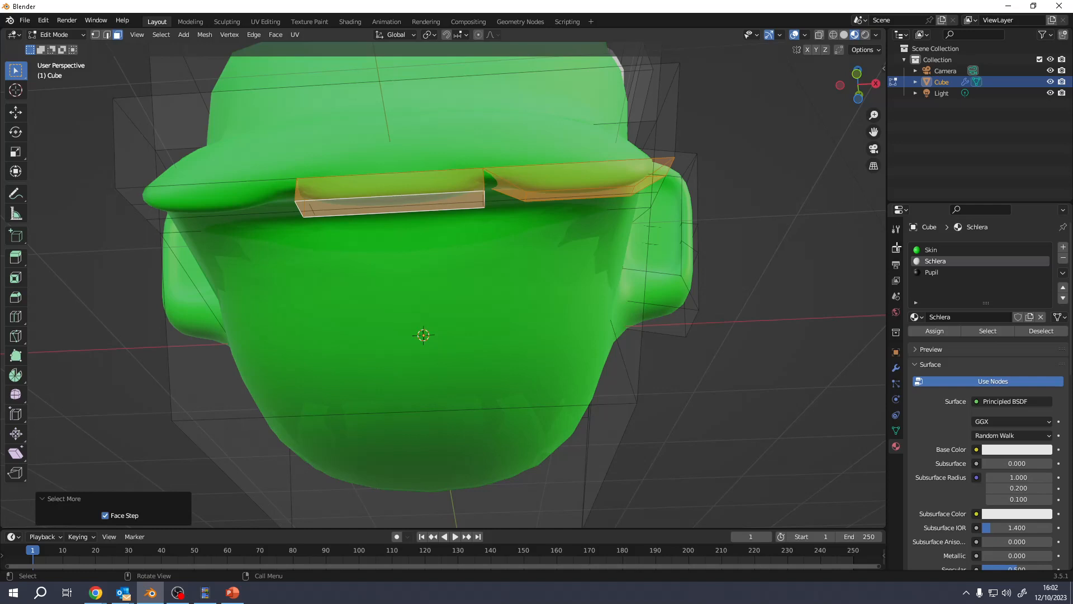
click(944, 332)
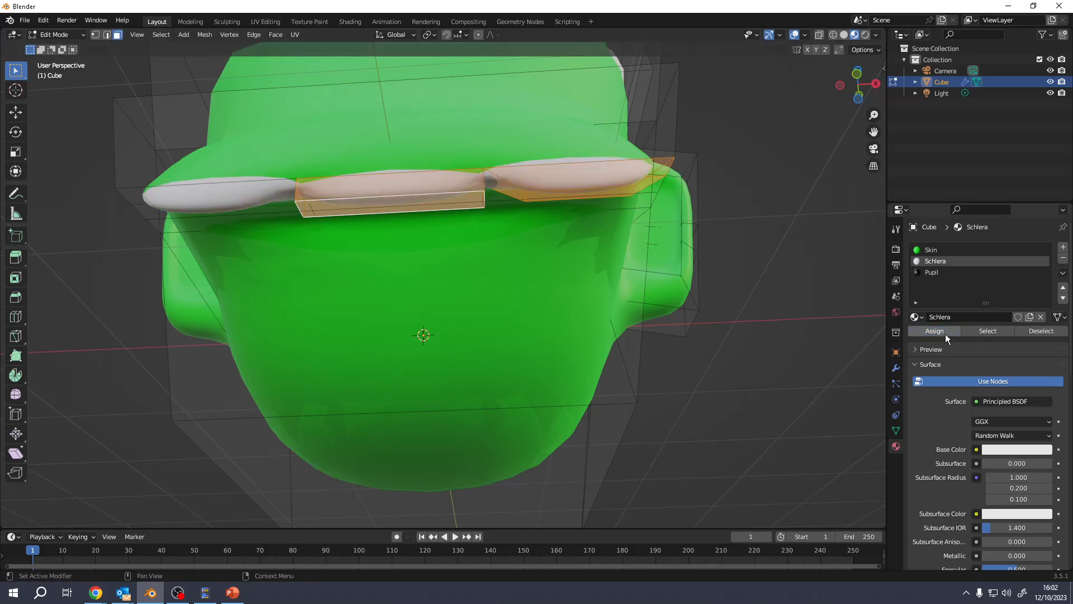
scroll(413, 224, down, 6)
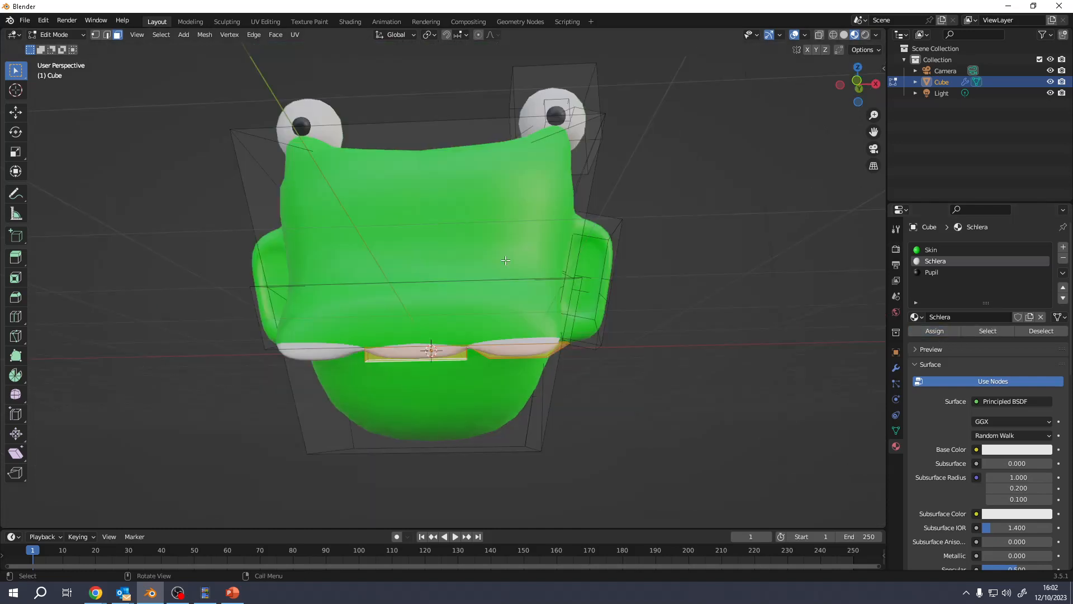
Step: Form a nose from the large front face above the lip: extrude about 0.09 m, scale to 0.318, and extrude about 0.51 m
middle_drag(413, 223, 406, 290)
click(412, 289)
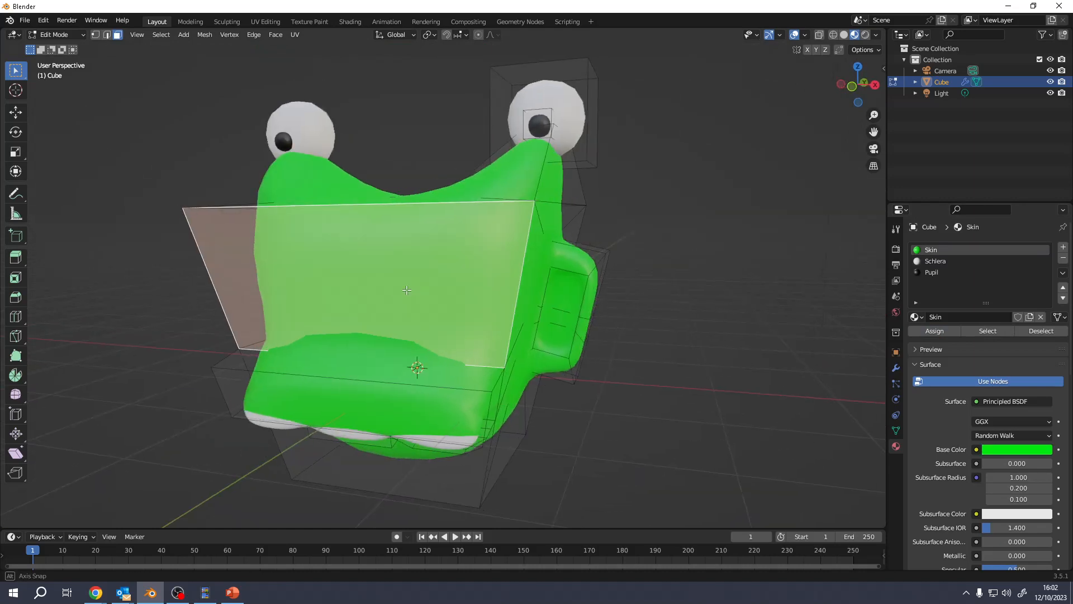
key(e)
click(468, 290)
key(s)
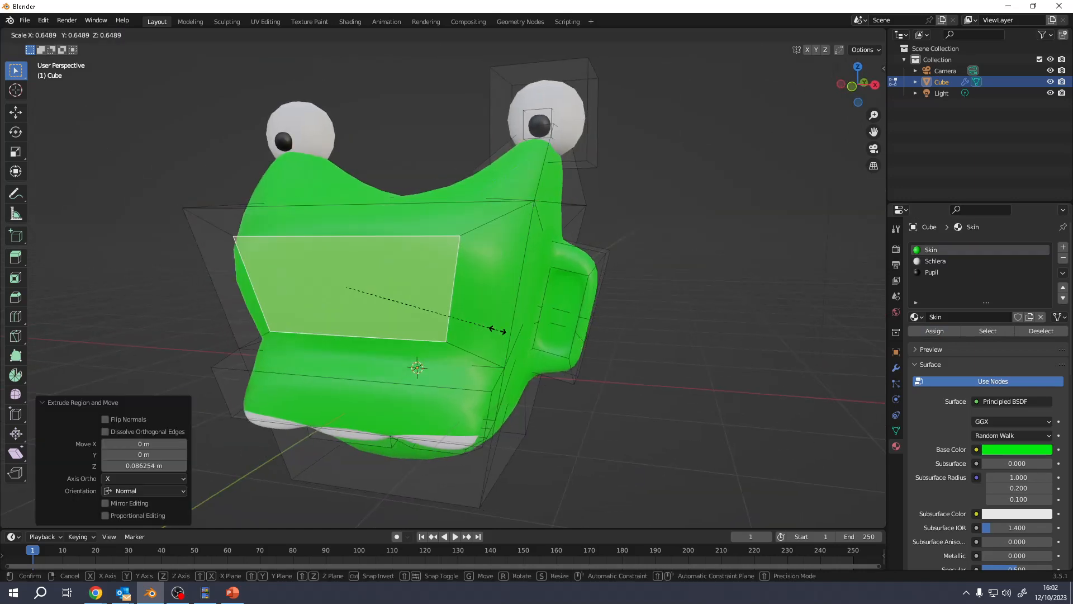
click(416, 320)
key(e)
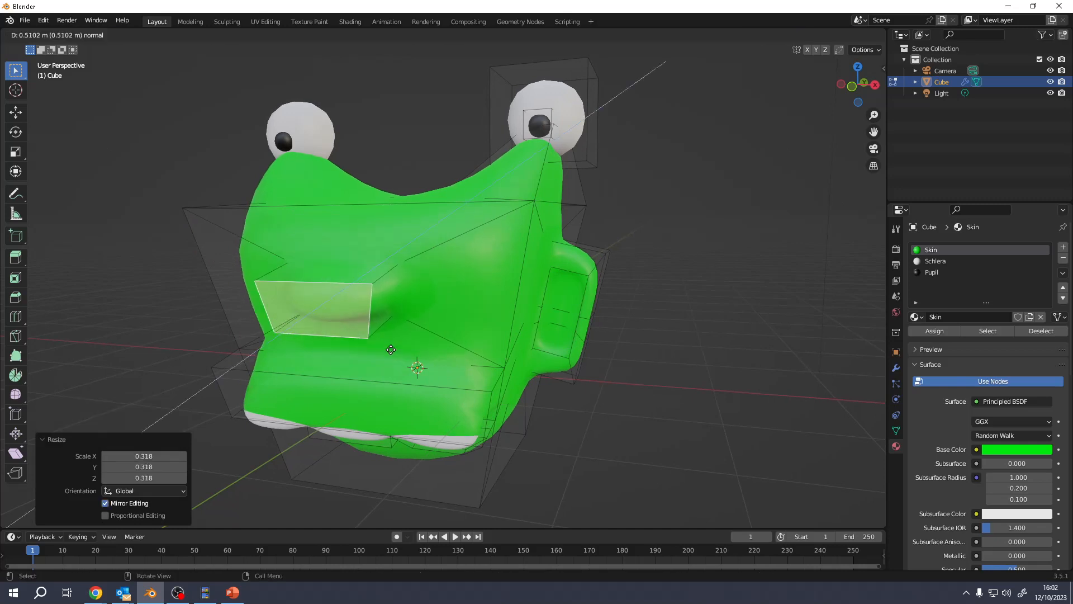
click(391, 350)
Step: Extrude the front chin face below the teeth about 0.007 m, scale it to 0.307 and flatten it to 0.61 along Z
middle_drag(390, 350, 440, 341)
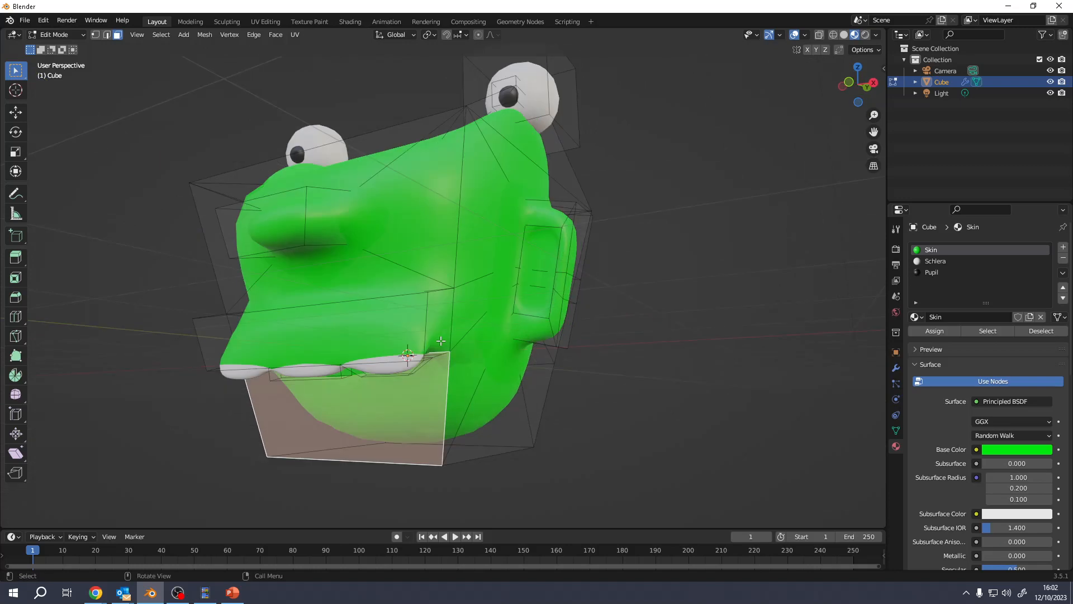
key(e)
click(440, 341)
key(s)
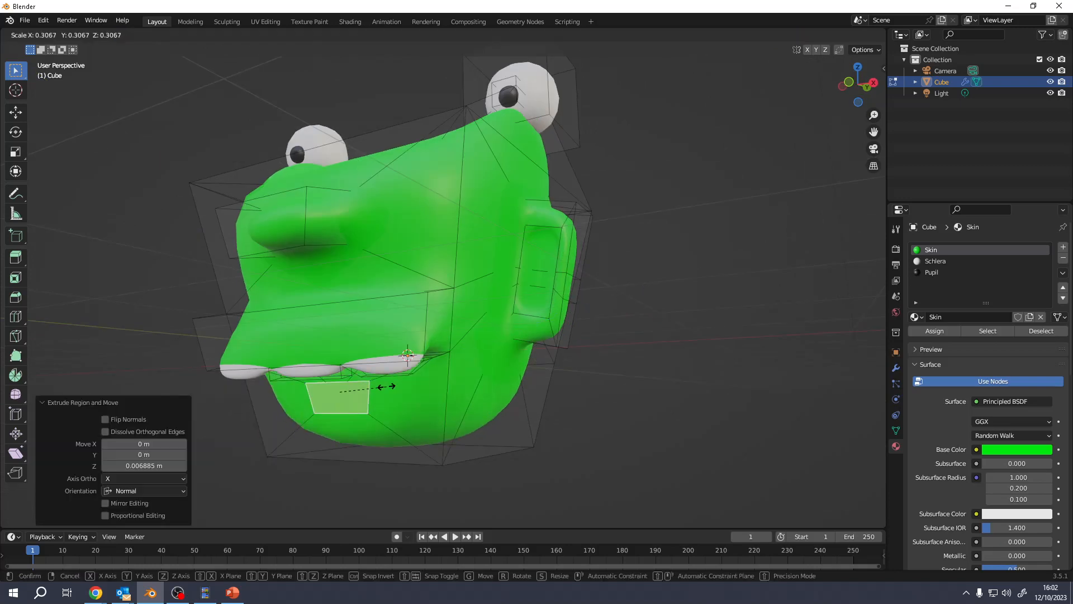
click(414, 381)
middle_drag(414, 381, 444, 372)
key(s)
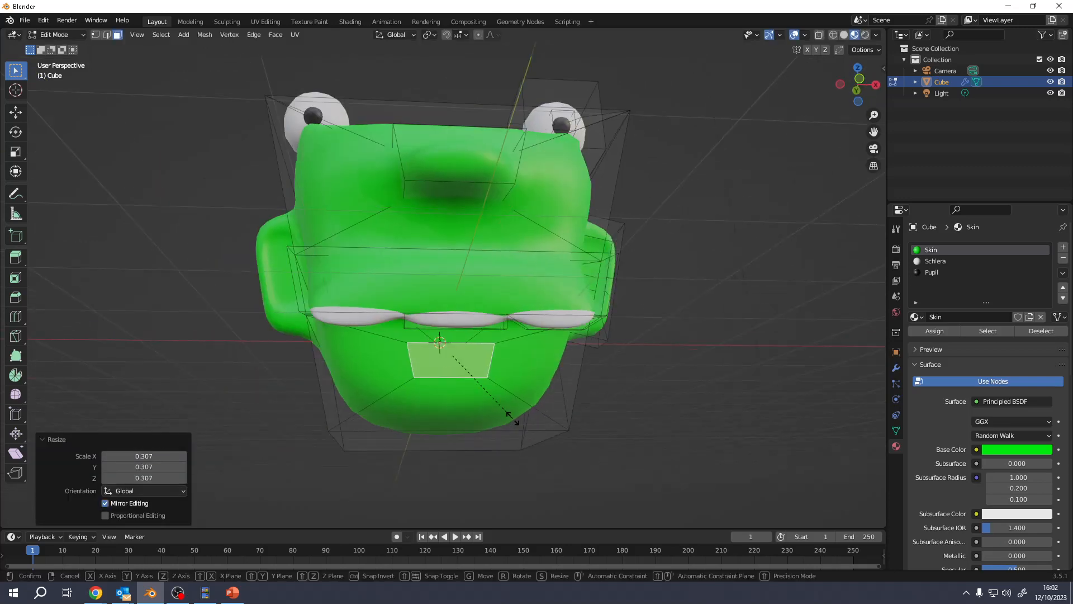
key(z)
click(496, 391)
Step: Try to extrude the small chin face about 1.62 m outward as a tongue and move its end face, and undo this
key(e)
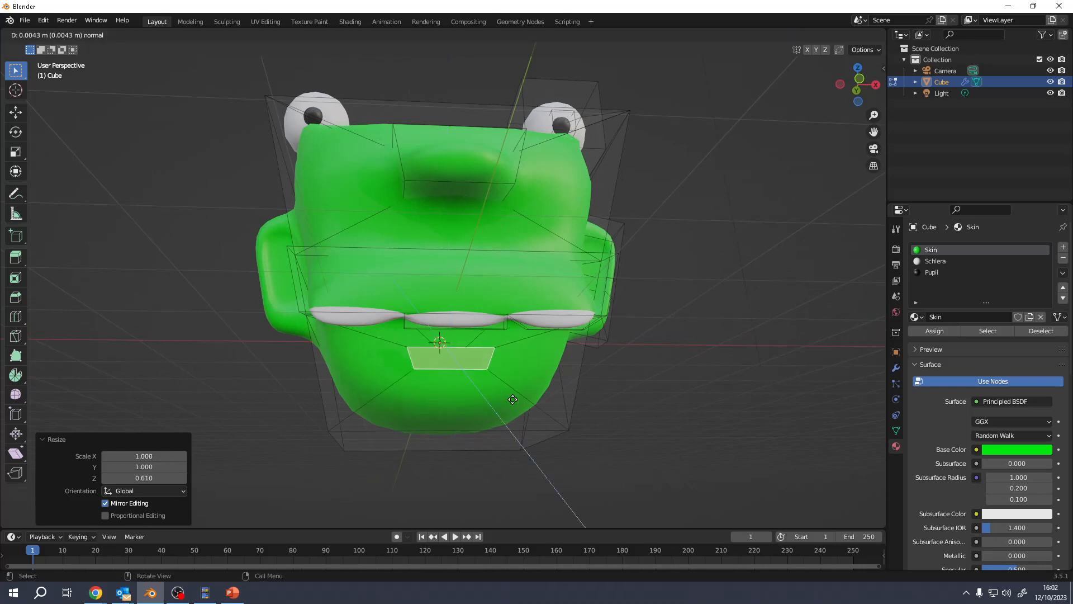
click(693, 475)
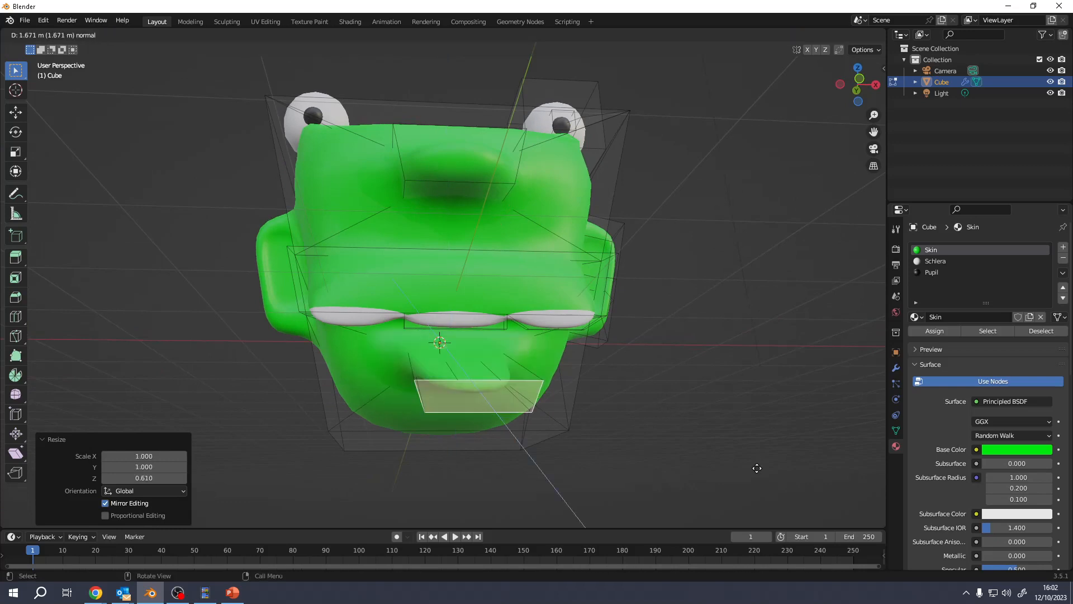
middle_drag(694, 476, 576, 386)
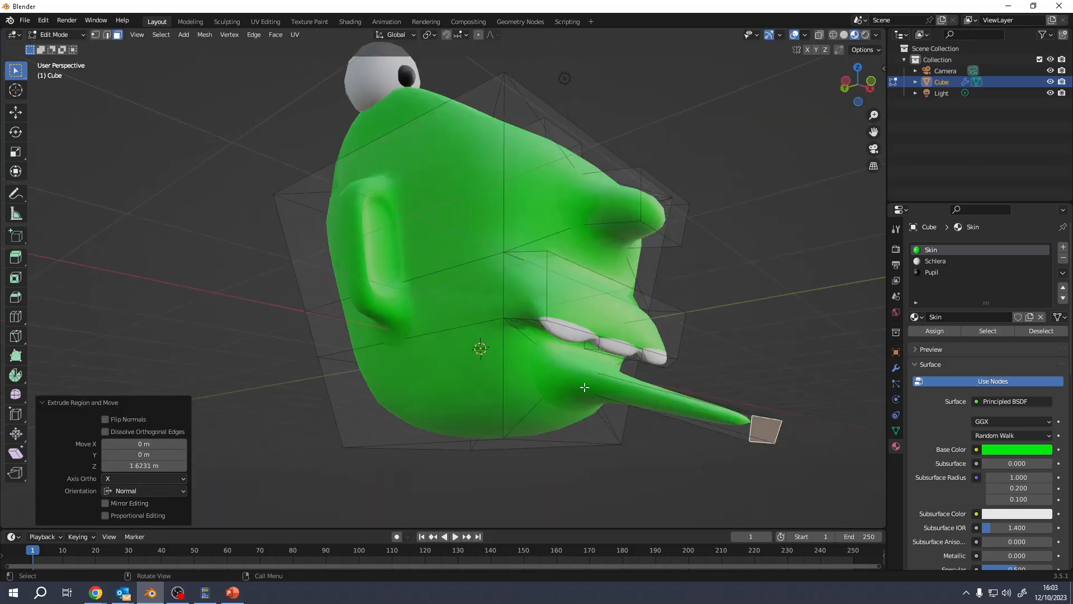
key(g)
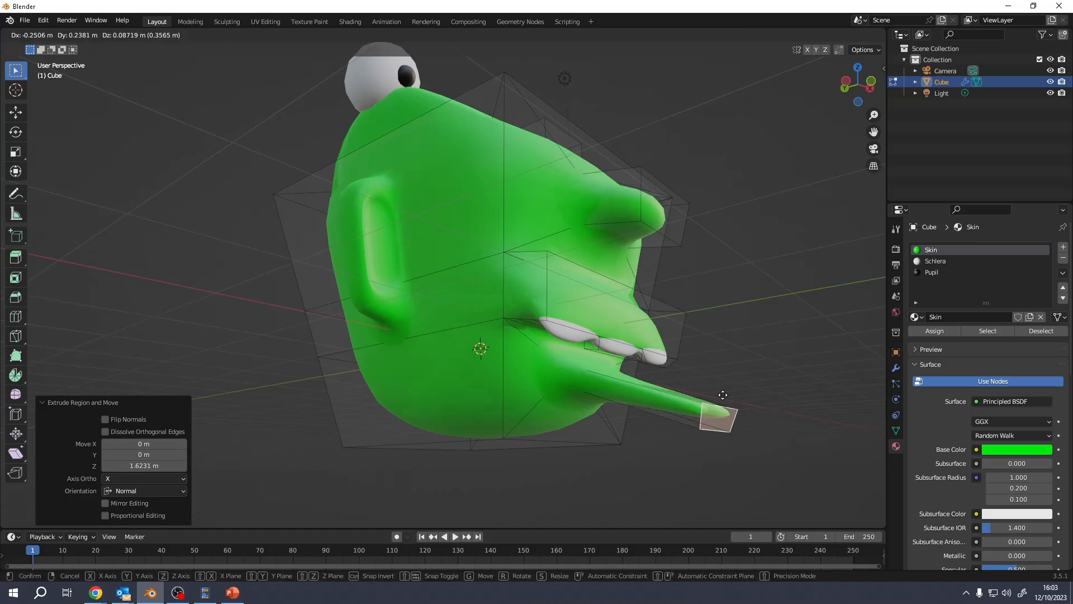
click(685, 403)
middle_drag(685, 403, 618, 379)
key(ctrl+z)
Step: Extrude the small chin face about 0.38 m outward as a tongue and rotate its end face about -28.9° around X
key(e)
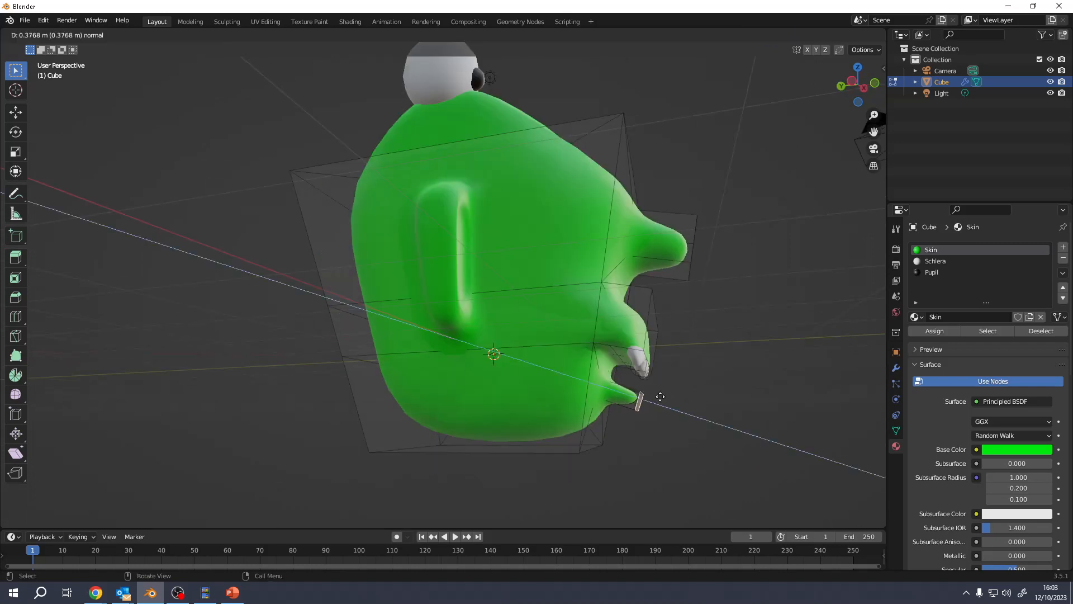
click(660, 396)
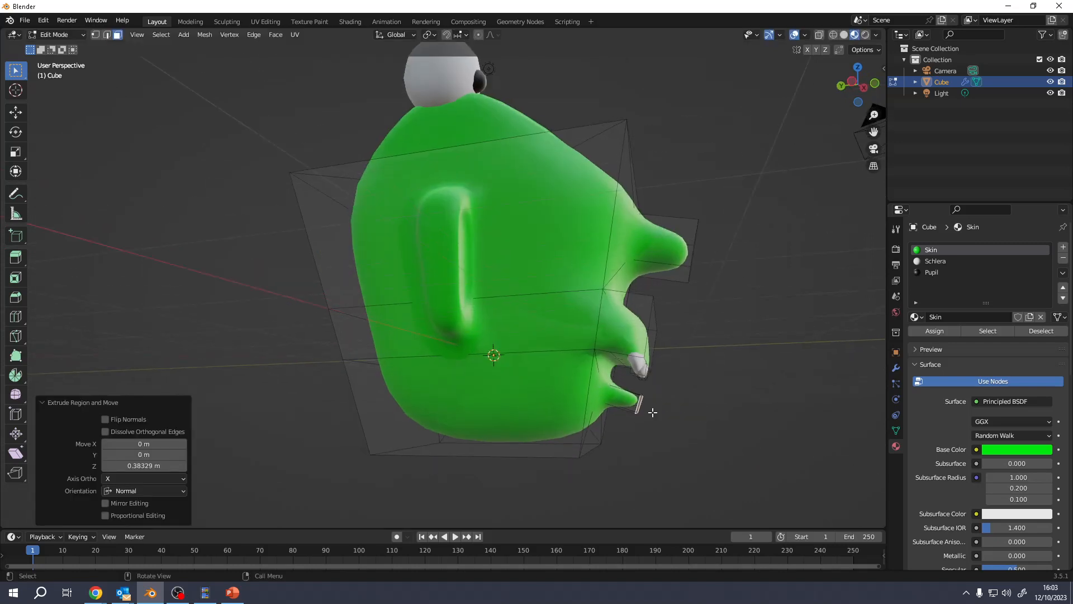
scroll(698, 392, up, 1)
middle_drag(695, 419, 682, 425)
key(r)
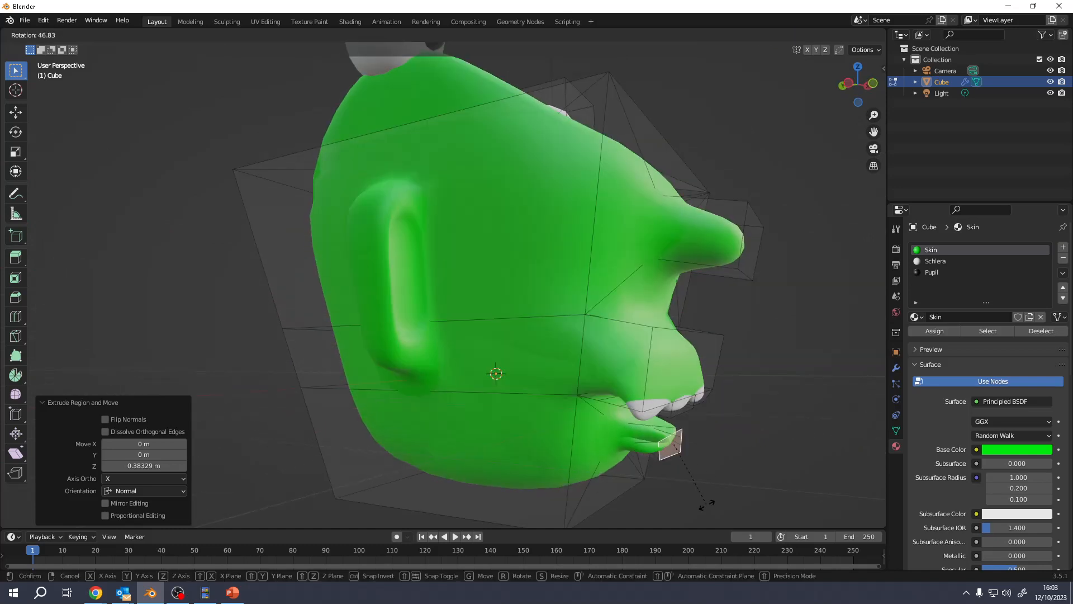
key(x)
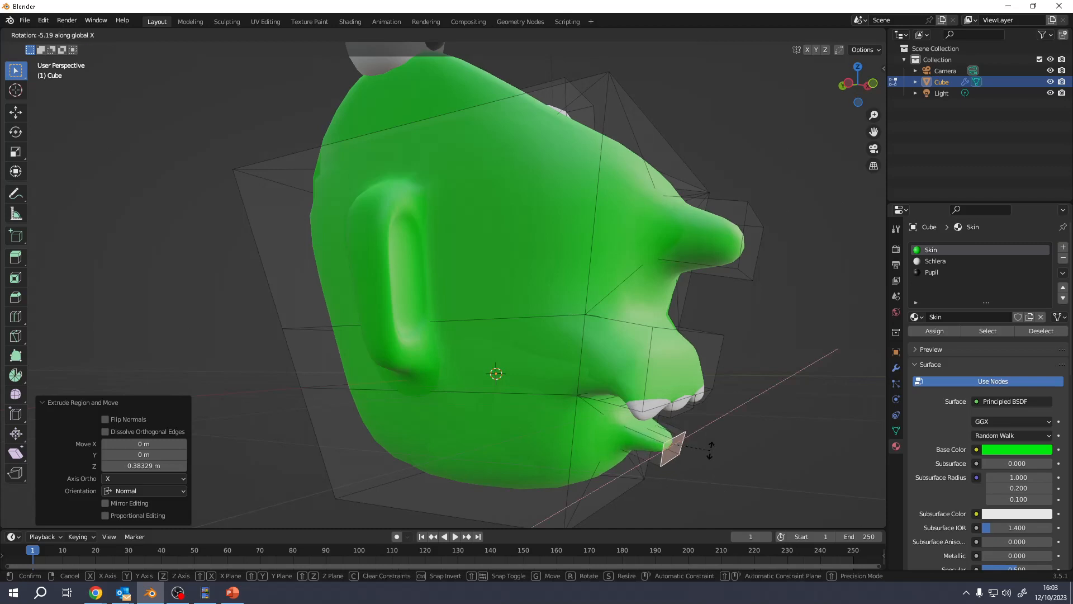
key(z)
key(x)
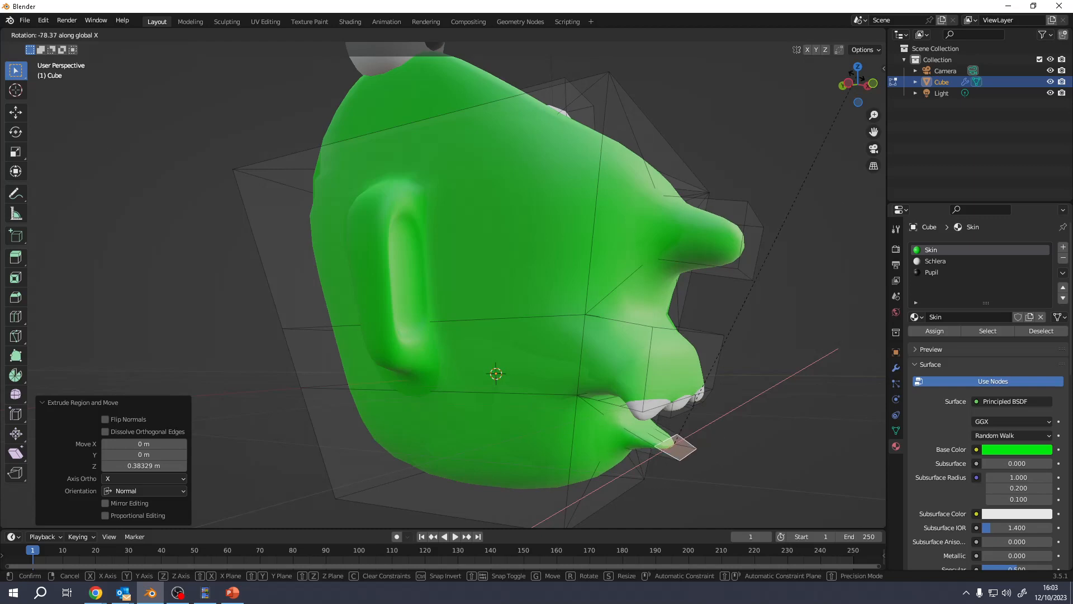
click(694, 438)
Step: Extrude the tongue's end face about 0.31 m, rotate it about -37.9° around X and extrude a final tip segment
key(e)
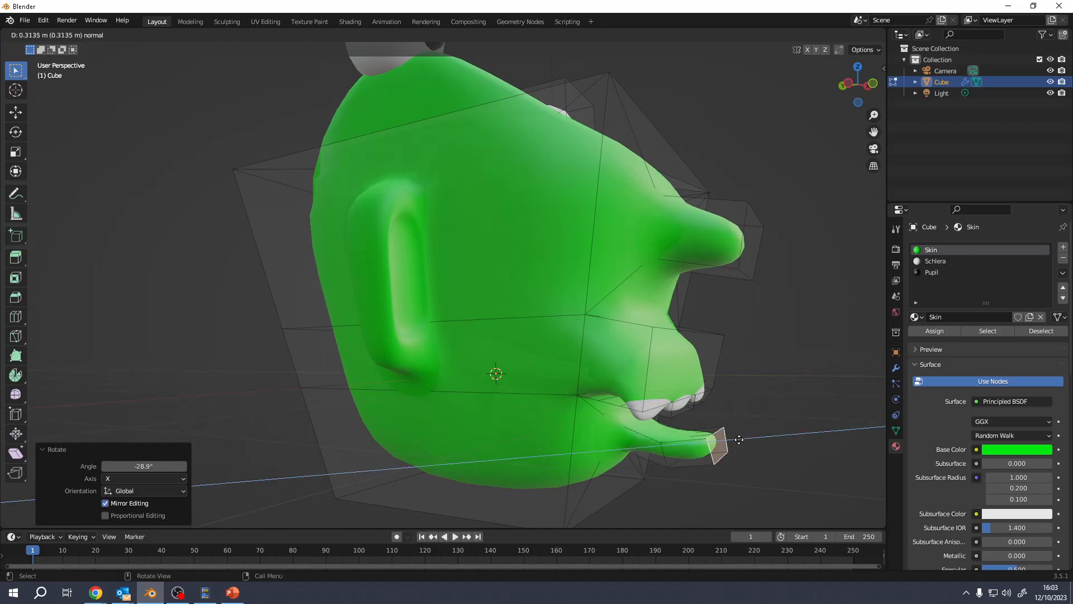
click(741, 440)
key(r)
key(x)
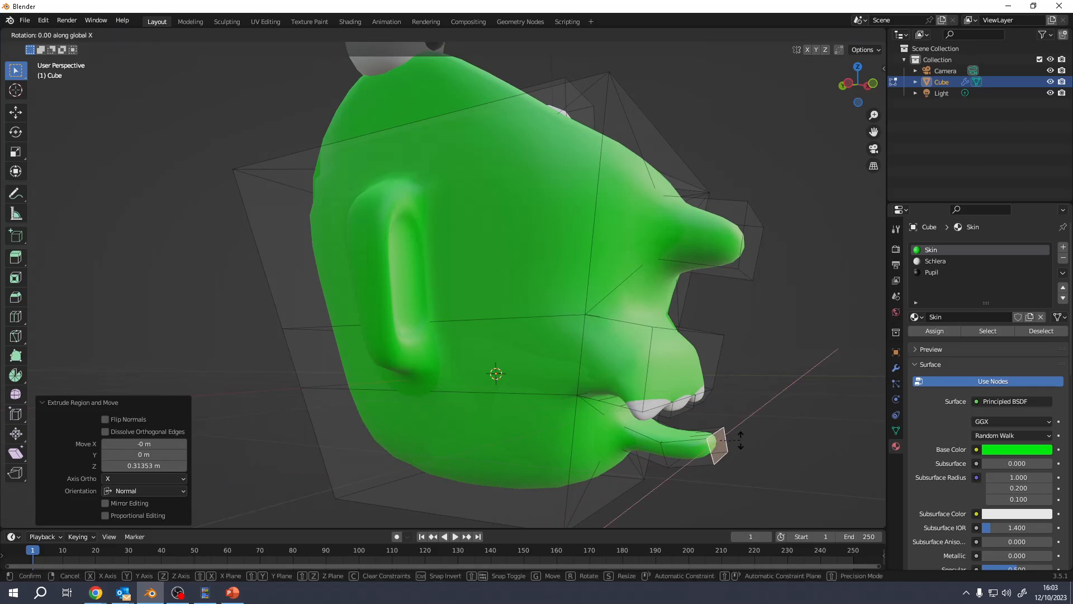
click(736, 426)
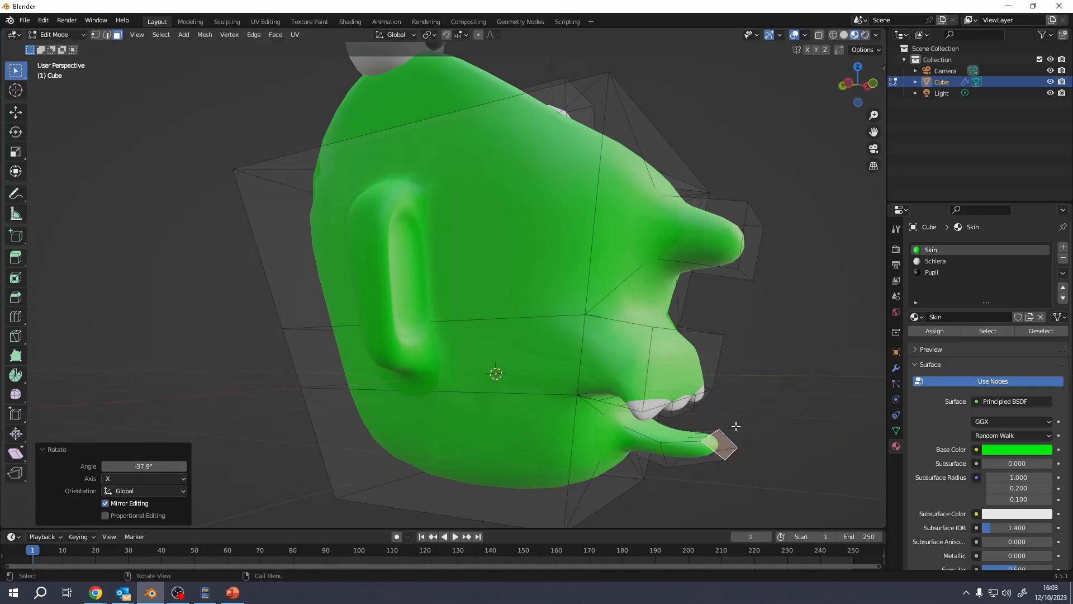
key(e)
click(763, 401)
Step: Grow the selection twice from the tongue's tip to cover the tongue segments
middle_drag(763, 402, 805, 378)
key(ctrl+KP_Add)
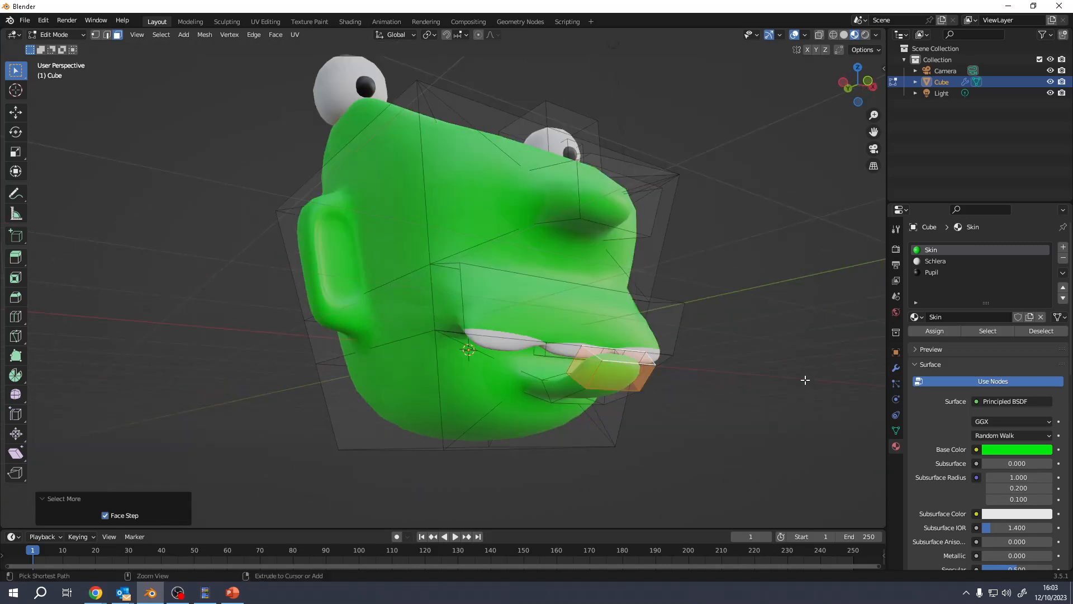
key(ctrl+KP_Add)
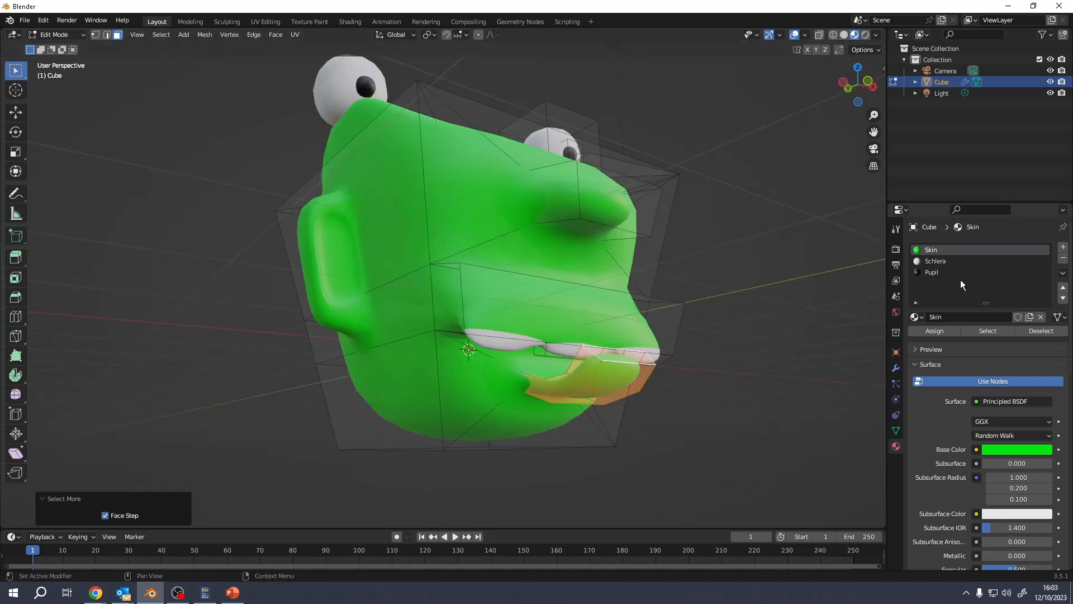
Step: Add a new material named Tongue and set its base color to red
click(1064, 248)
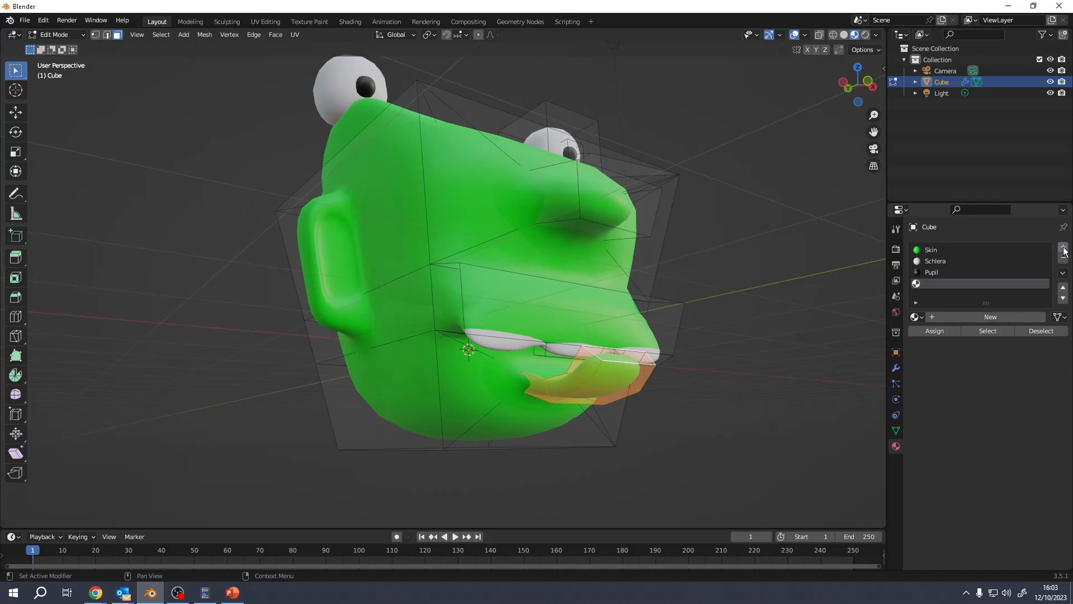
click(994, 320)
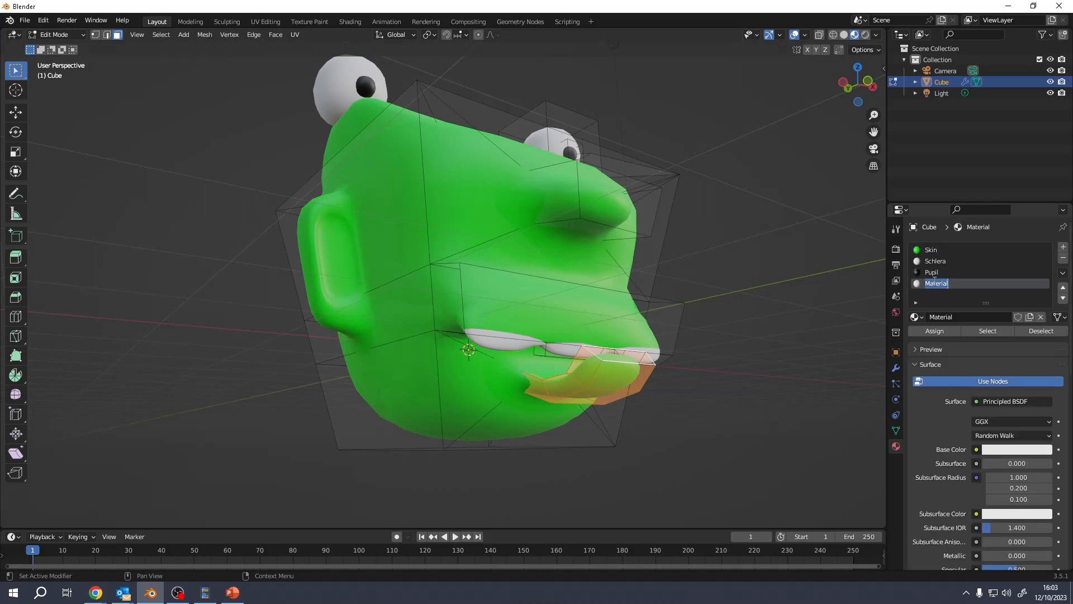
text(Tongue)
key(Return)
click(1025, 449)
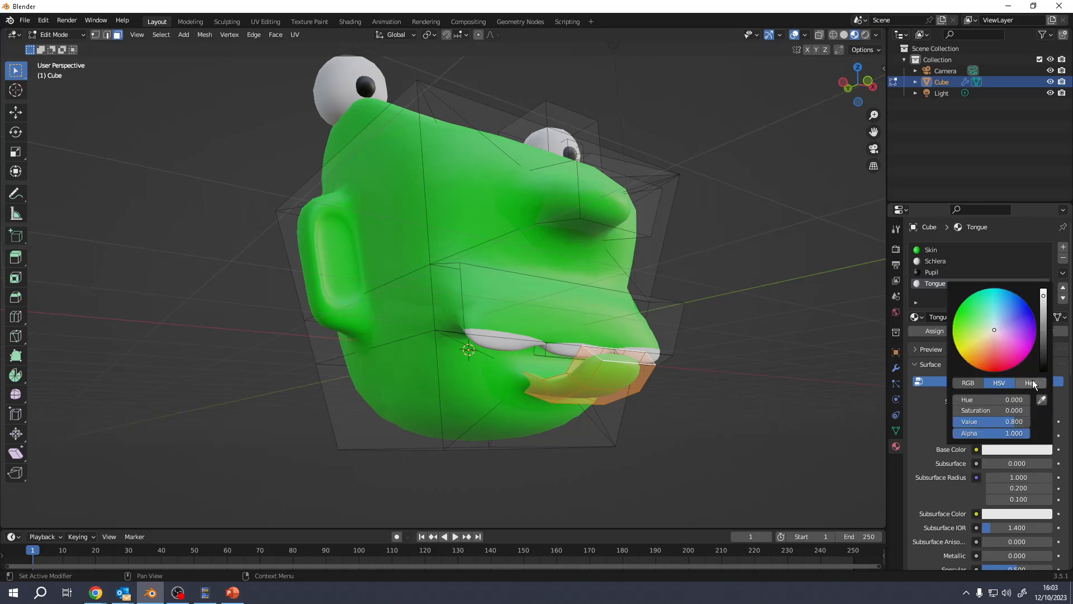
click(1005, 341)
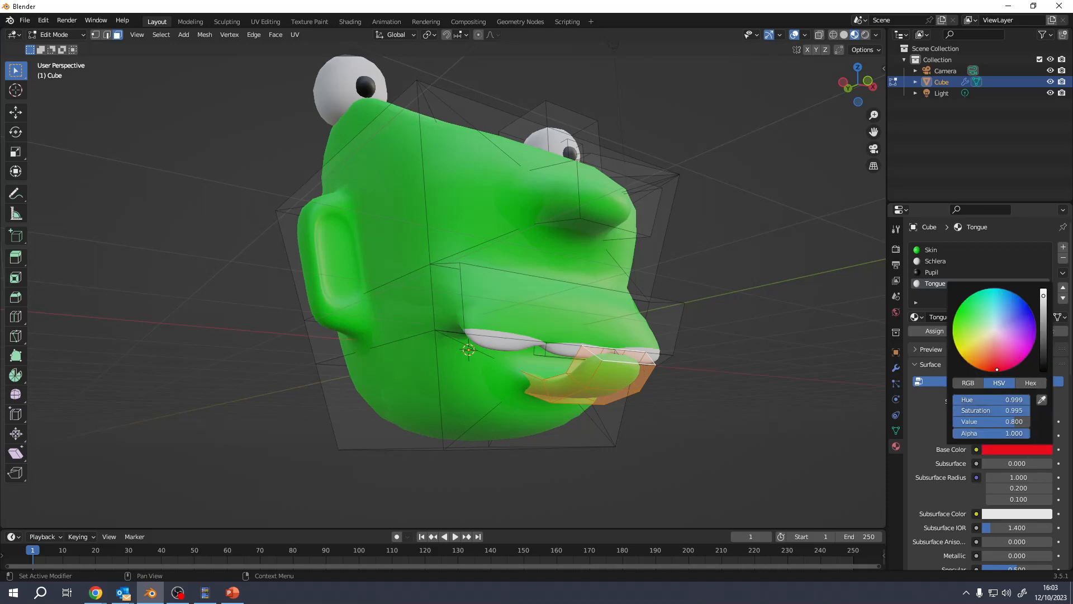
Step: Assign the Tongue material to the selected tongue faces and return to Object Mode
click(935, 330)
key(Tab)
middle_drag(764, 345, 476, 345)
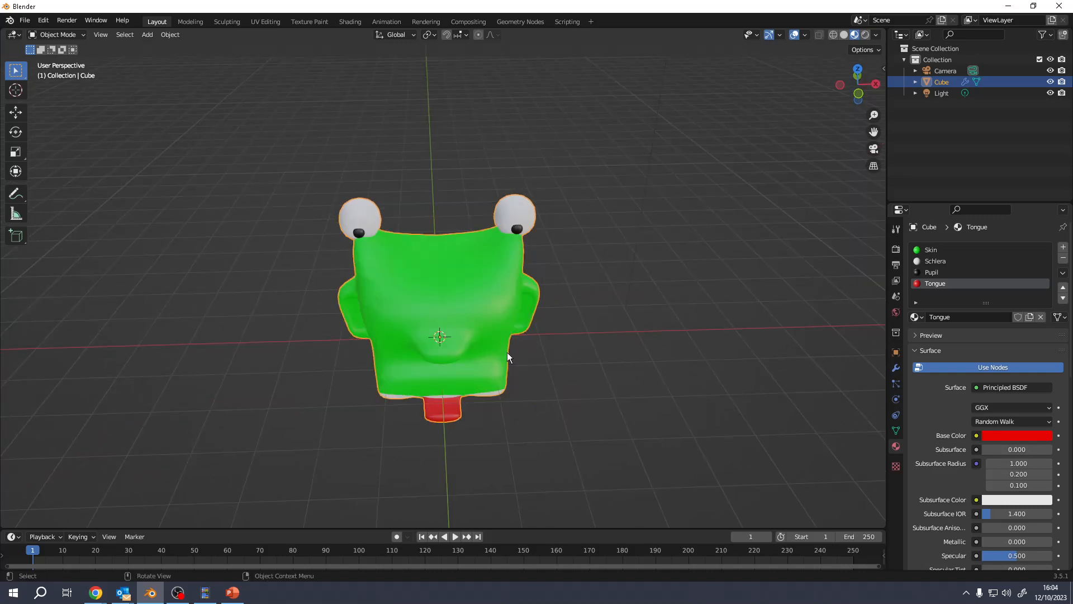
Step: Enter Edit Mode with face selection on the head and select the front face of the eyeball on the +X side
middle_drag(507, 352, 548, 322)
key(Tab)
key(3)
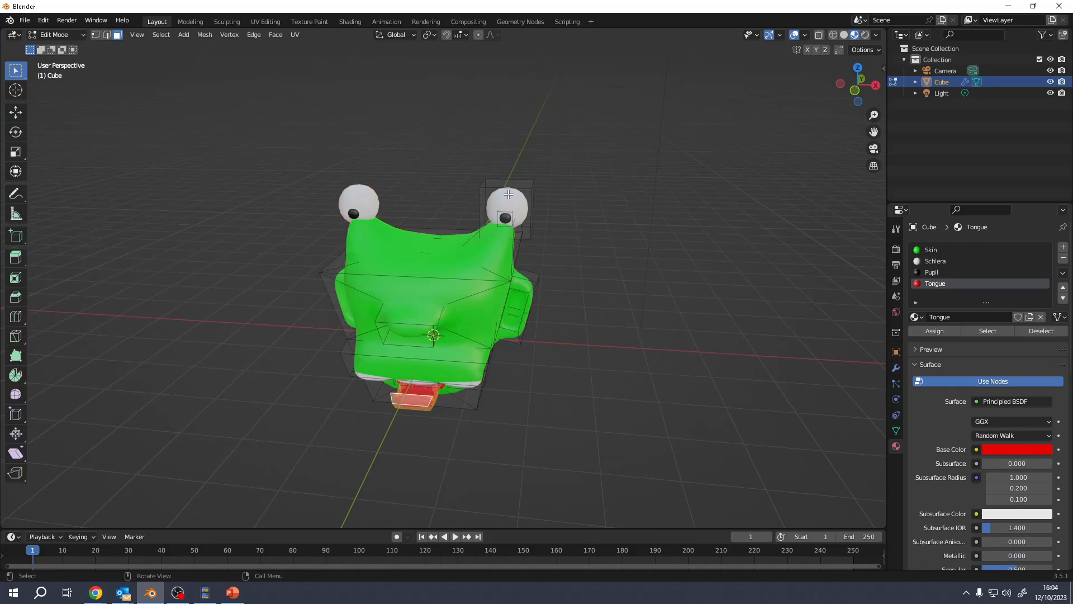
click(517, 229)
scroll(520, 285, up, 3)
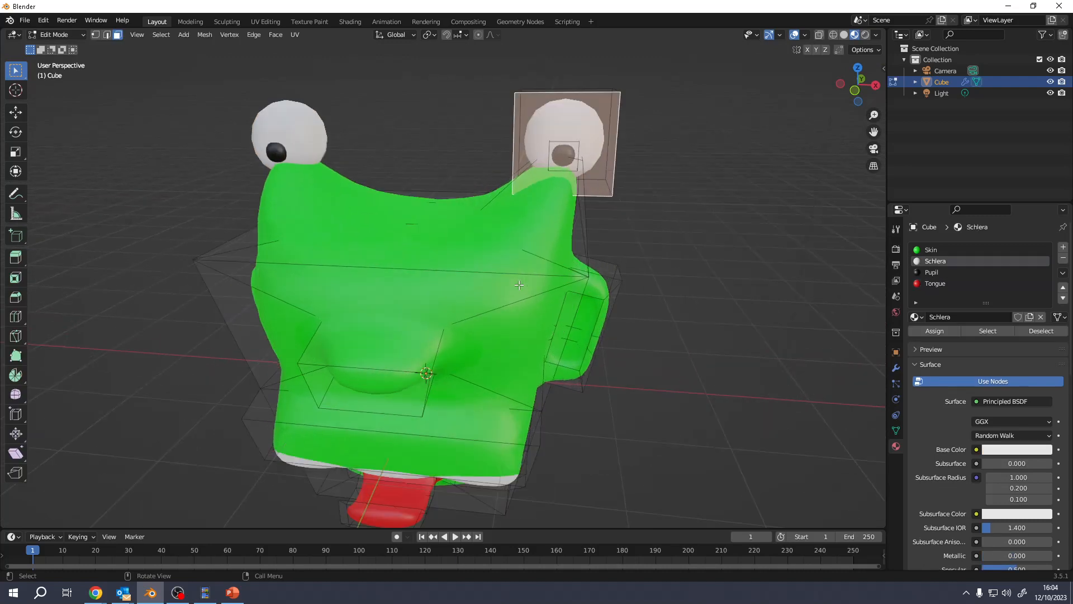
middle_drag(568, 160, 506, 220)
click(534, 208)
click(506, 220)
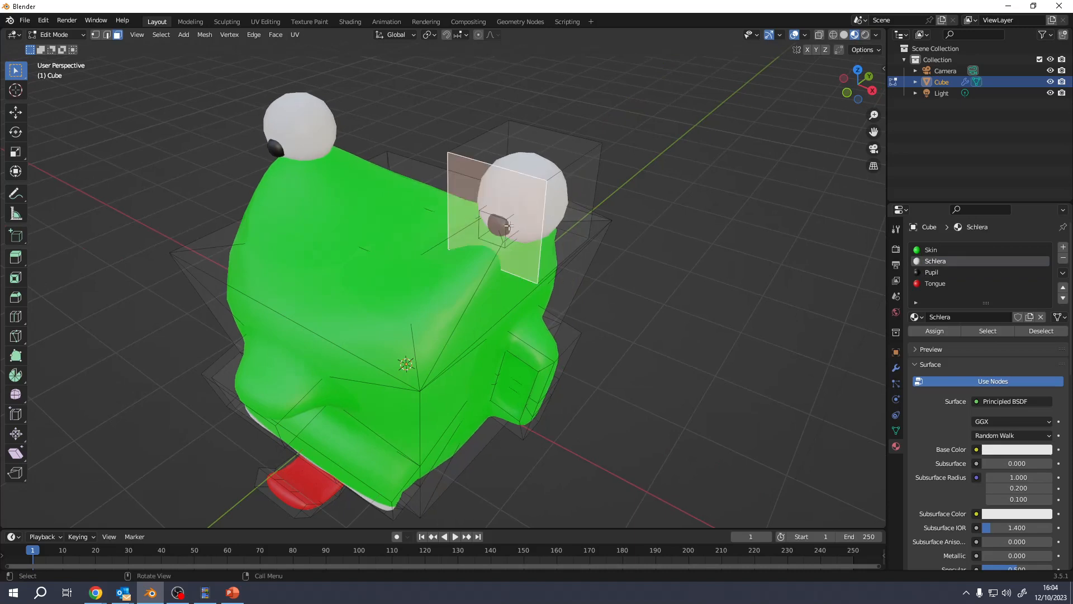
Step: Switch to wireframe shading, select one pupil face and one eyeball face, and extend the selection to all linked geometry
key(z)
click(503, 223)
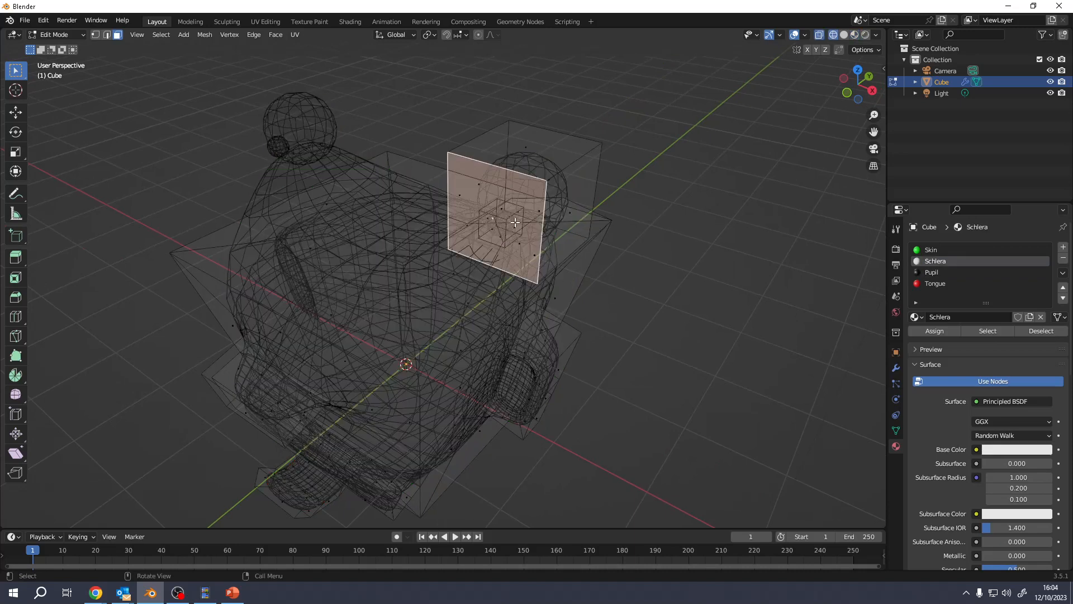
click(500, 226)
shift+click(557, 160)
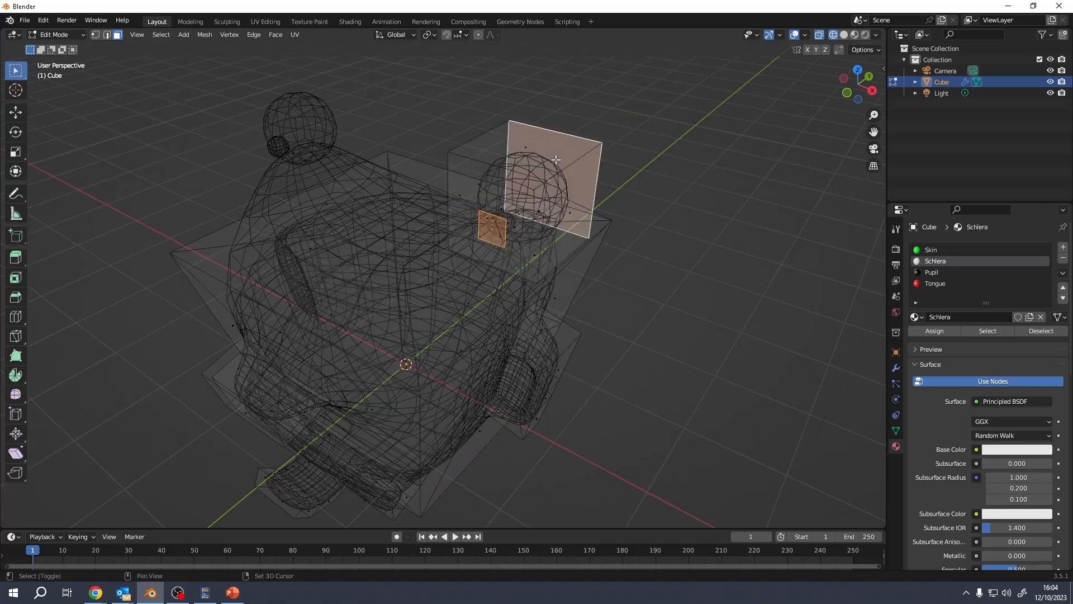
key(ctrl+l)
Step: Switch to Material Preview shading, scale the selected eyeball and pupil uniformly by about 2.36, and return to Object Mode
key(z)
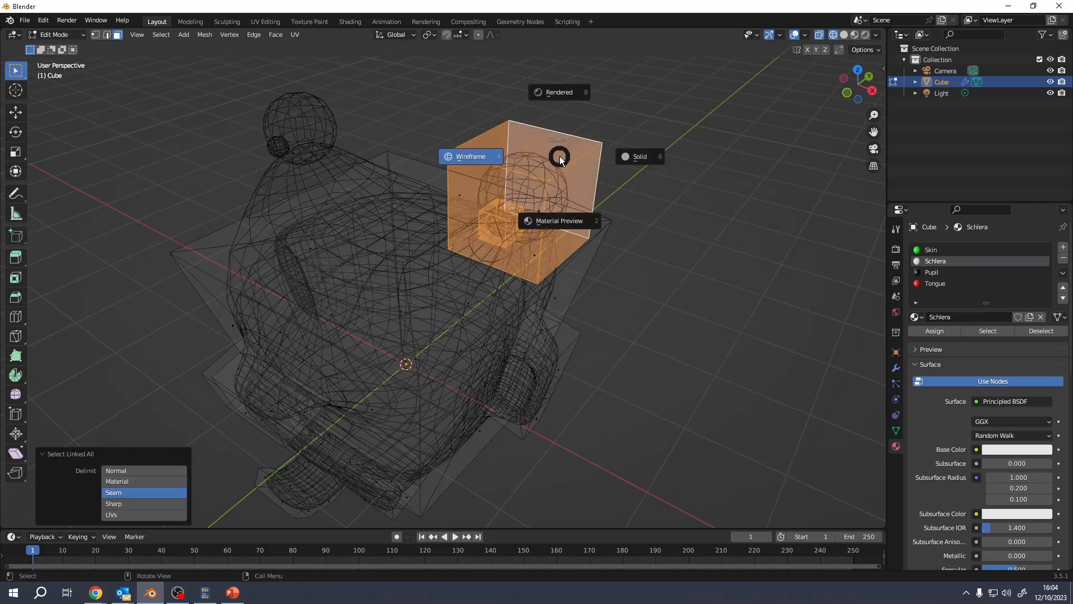
click(554, 219)
middle_drag(559, 208, 566, 202)
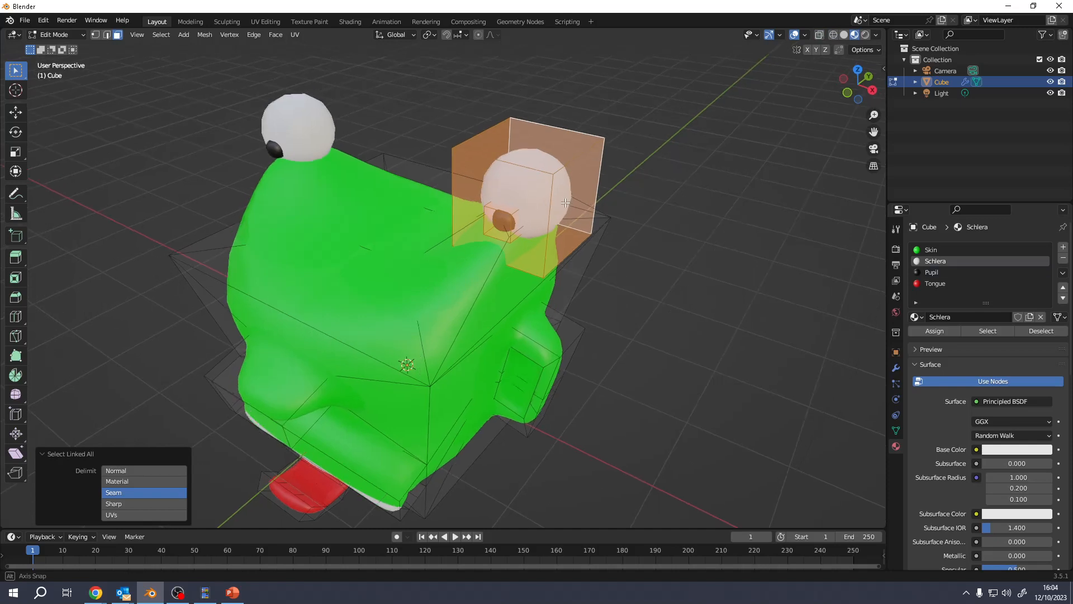
key(s)
click(697, 255)
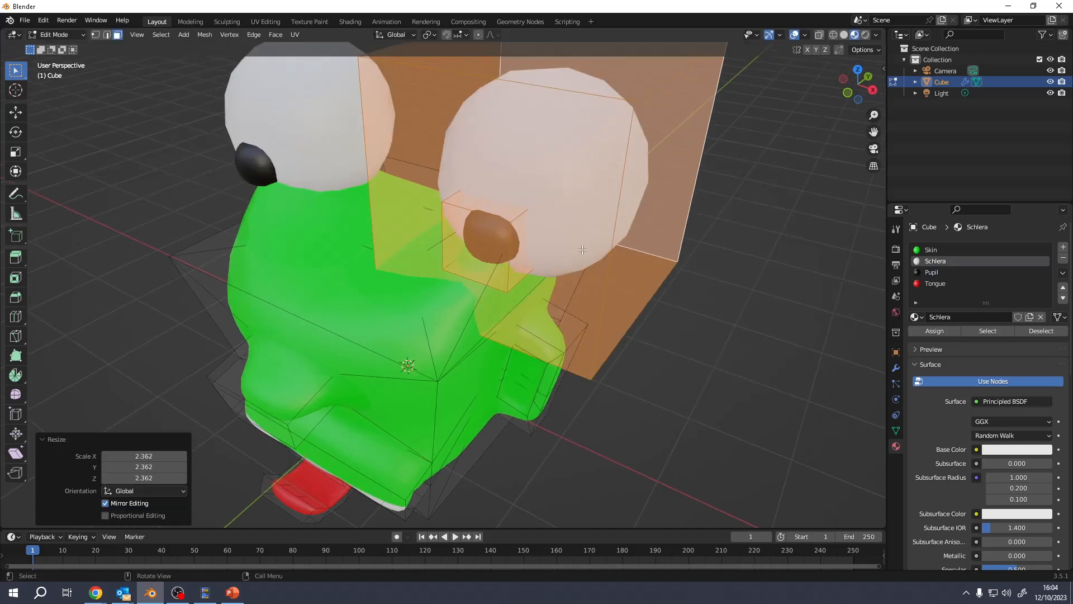
middle_drag(583, 250, 620, 208)
key(Tab)
scroll(576, 267, down, 5)
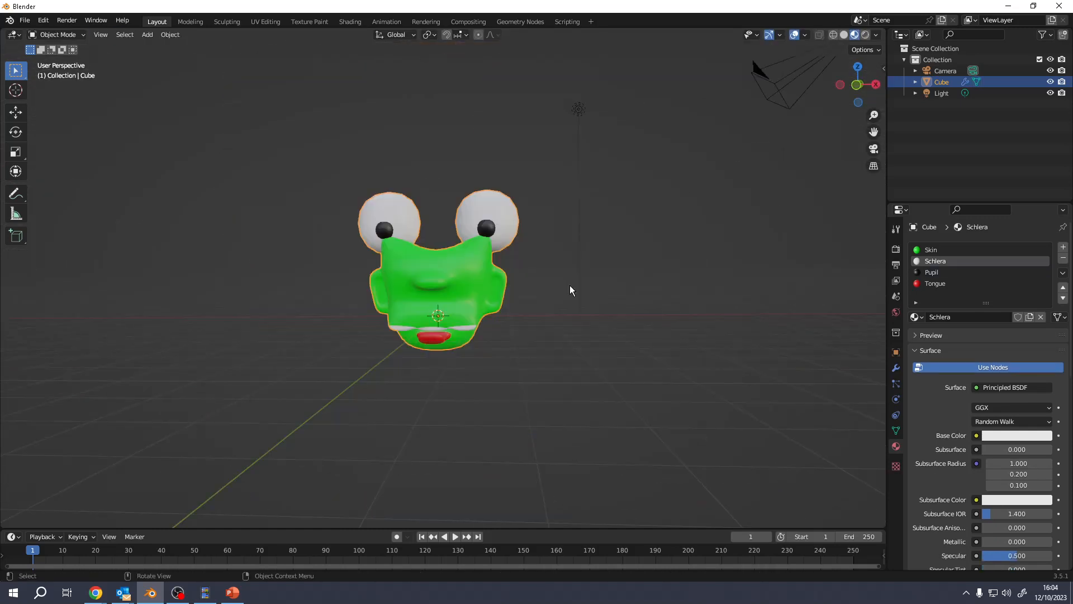
Step: Inspect the finished head and its enlarged eyes from the front and the side
middle_drag(570, 290, 635, 350)
scroll(481, 321, up, 8)
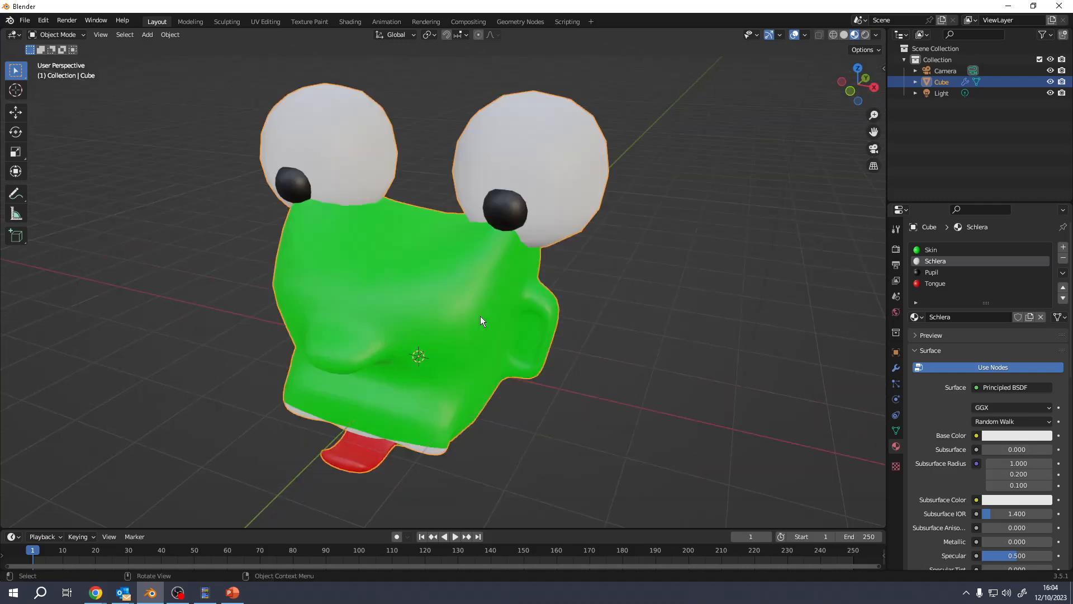
middle_drag(481, 320, 618, 323)
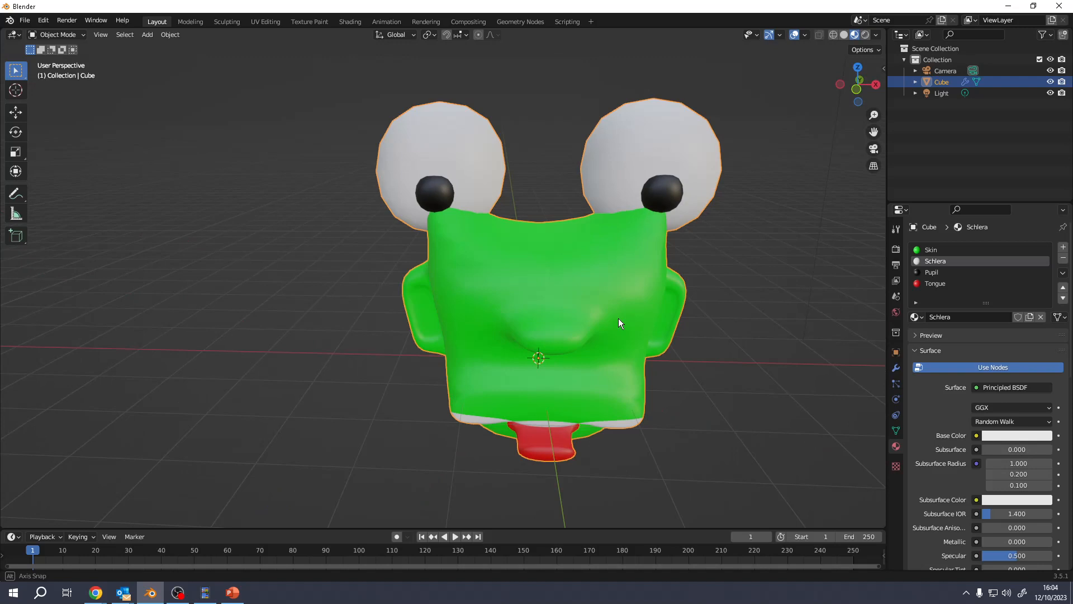
middle_drag(619, 319, 572, 319)
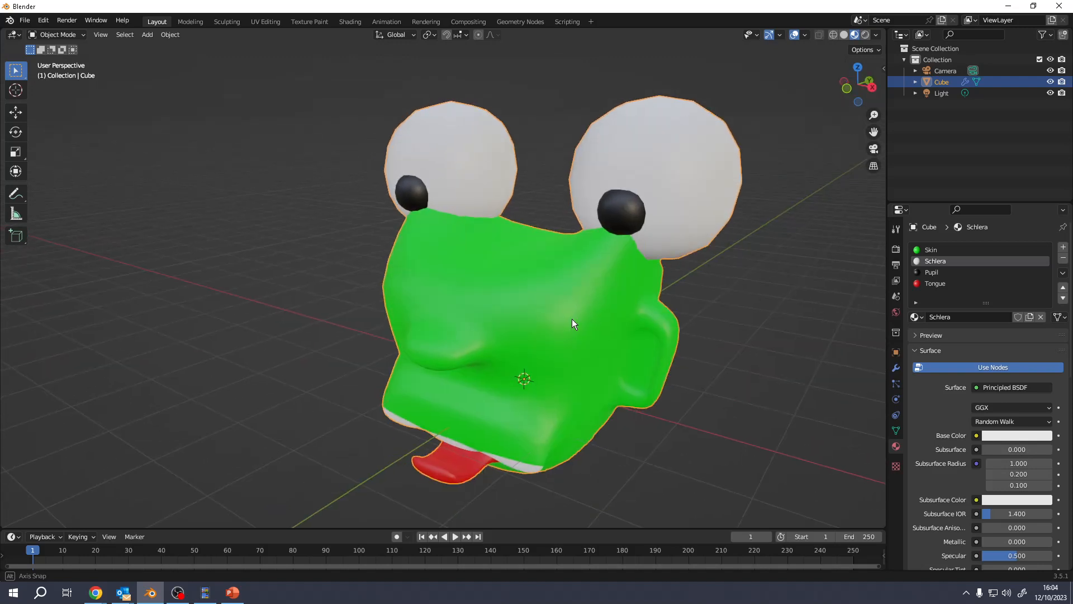
scroll(565, 357, down, 5)
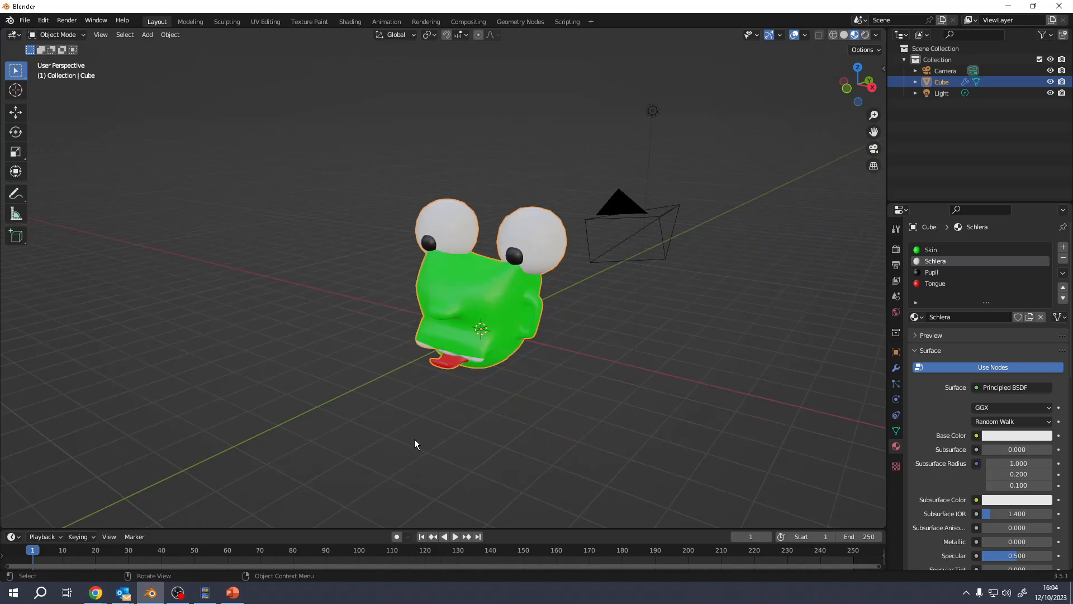